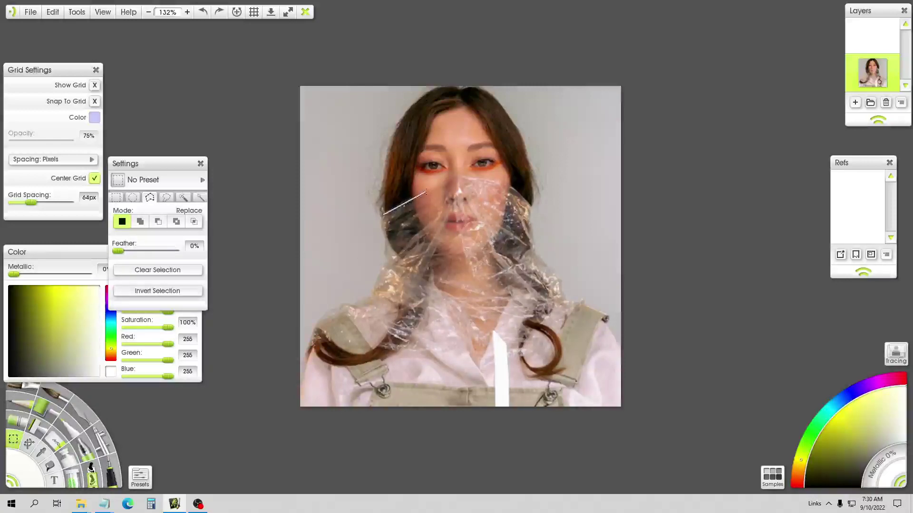
- Finish the polygon selection around the woman's hair and upper face above the plastic wrap and erase everything inside it
left_click(459, 176)
left_click(498, 182)
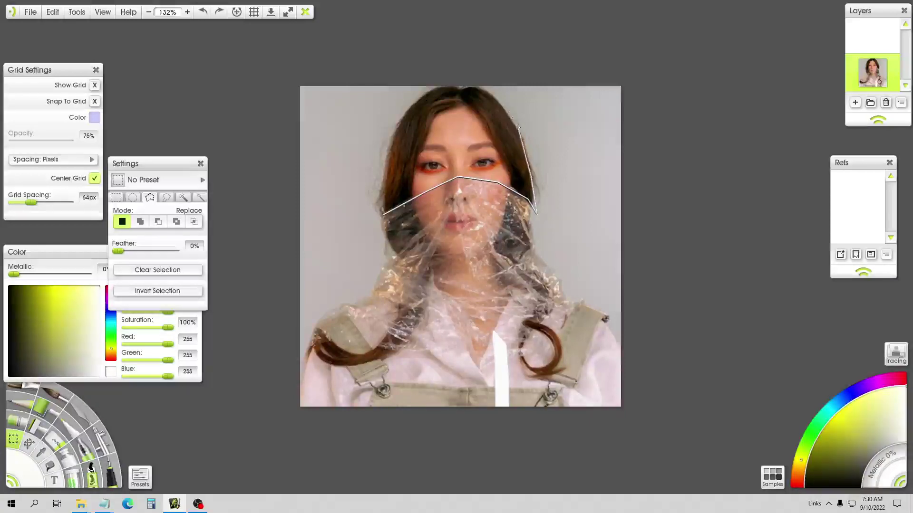
left_click(521, 134)
left_click(488, 91)
left_click(477, 88)
left_click(448, 86)
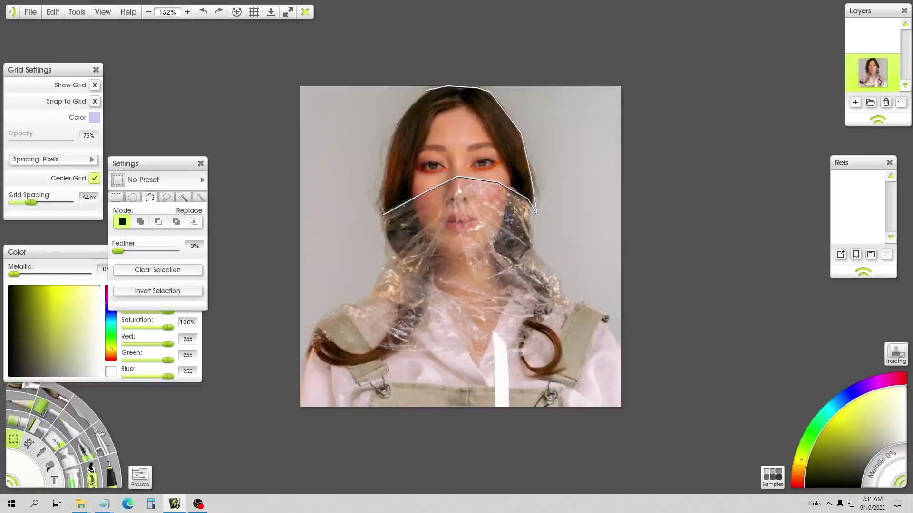
left_click(423, 90)
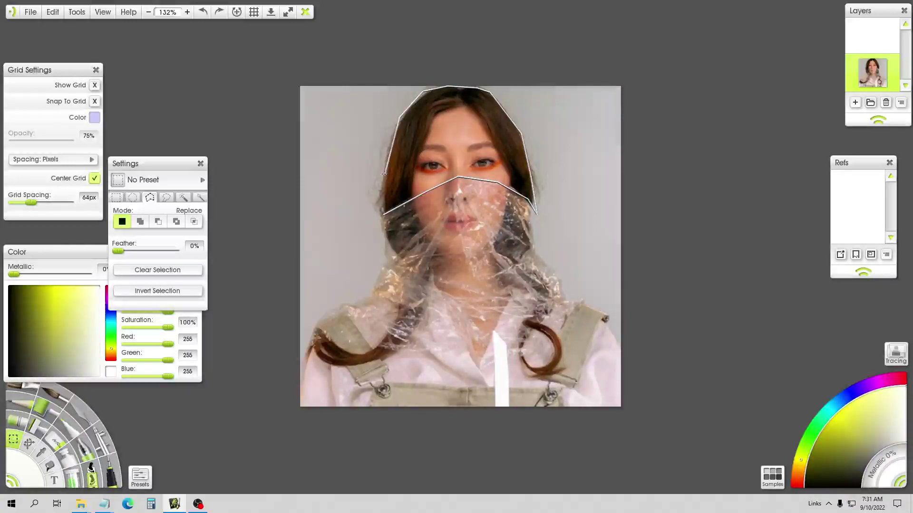
left_click(381, 217)
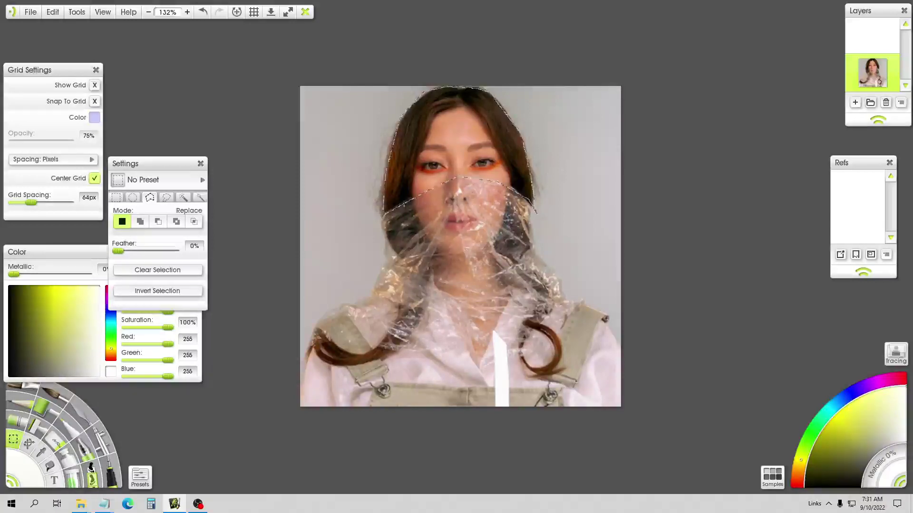
left_click(56, 441)
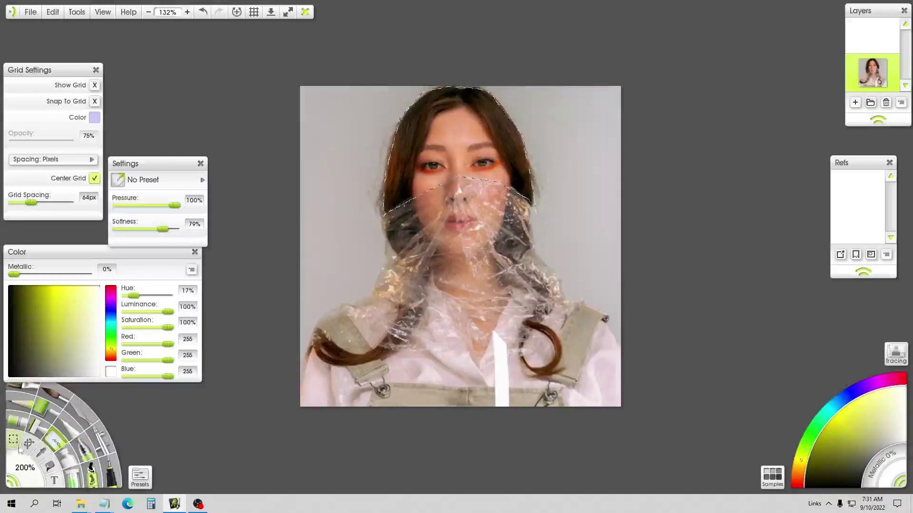
mouse_move(372, 189)
left_mouse_down()
mouse_move(418, 119)
mouse_move(471, 95)
mouse_move(449, 93)
mouse_move(410, 180)
left_mouse_up()
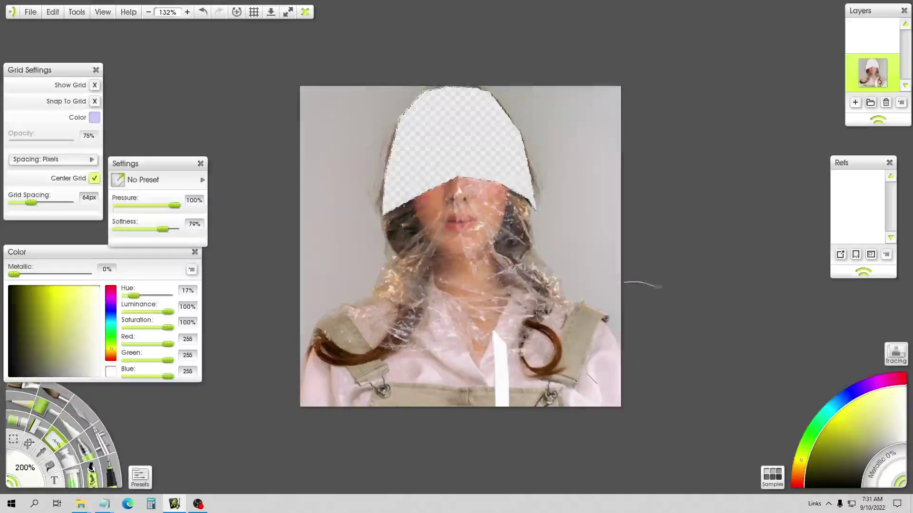
- Fill the erased head selection with solid white (red, green and blue 255)
left_click(891, 482)
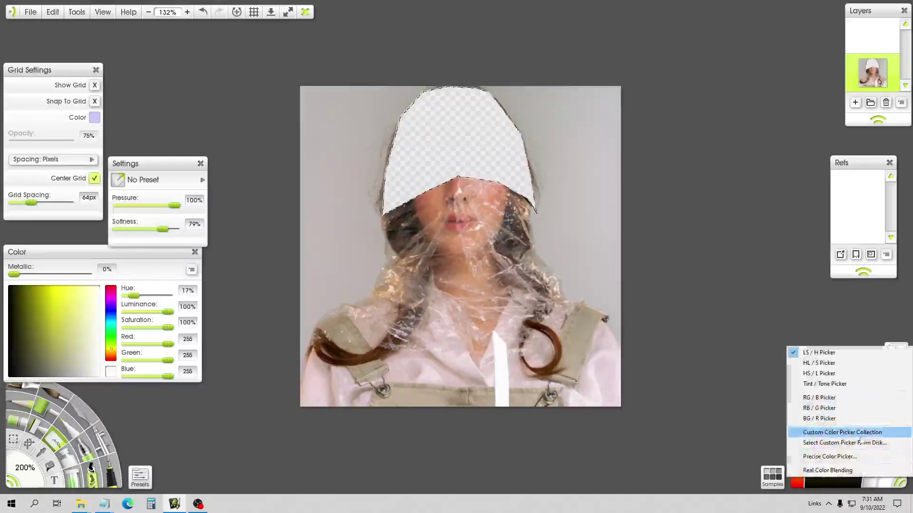
left_click(830, 456)
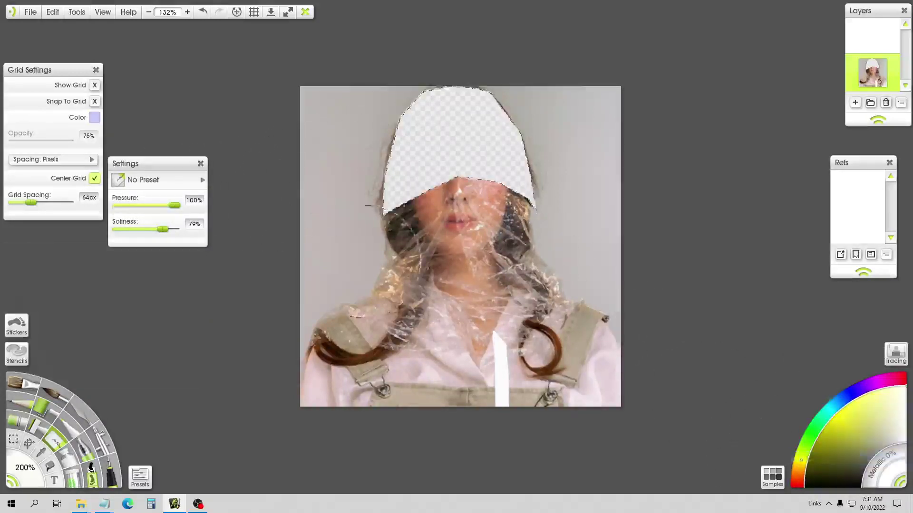
left_click(889, 481)
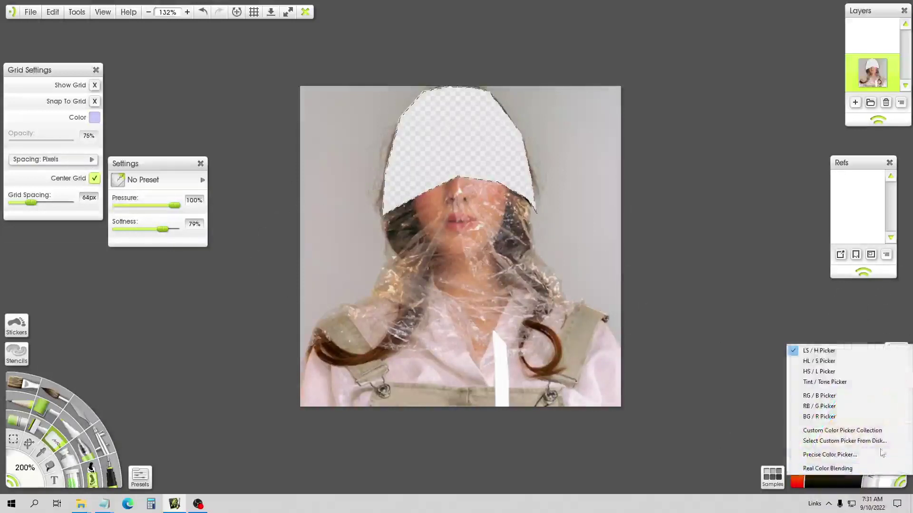
left_click(837, 455)
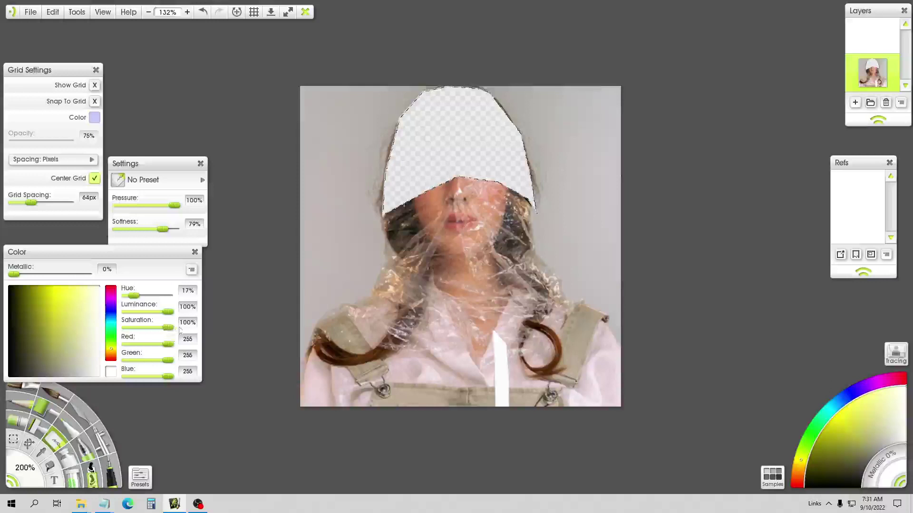
left_click(50, 468)
left_click(427, 143)
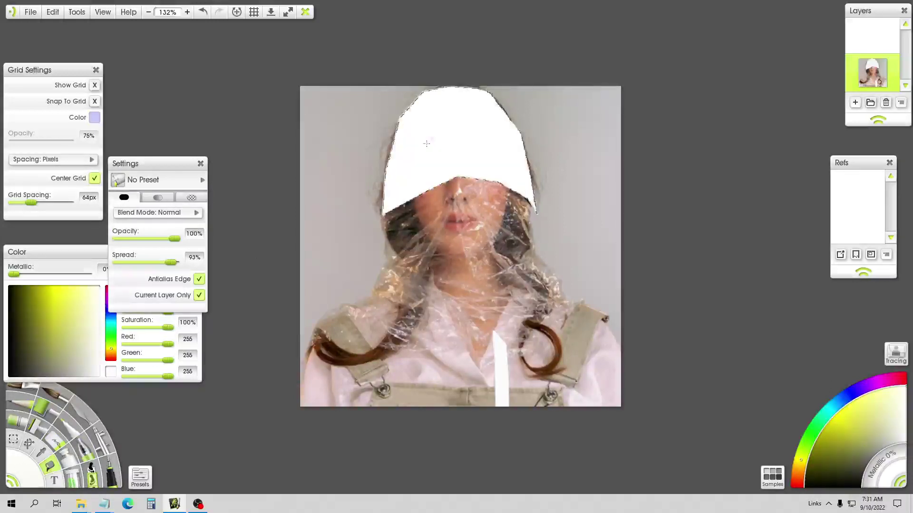
- Invert the selection and erase the rest of the photo around the white head shape
left_click(14, 439)
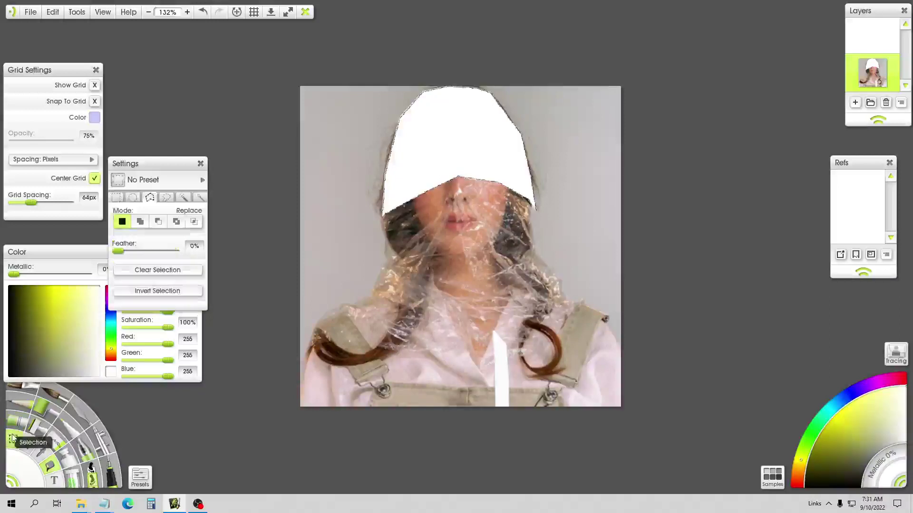
left_click(157, 292)
left_click(57, 443)
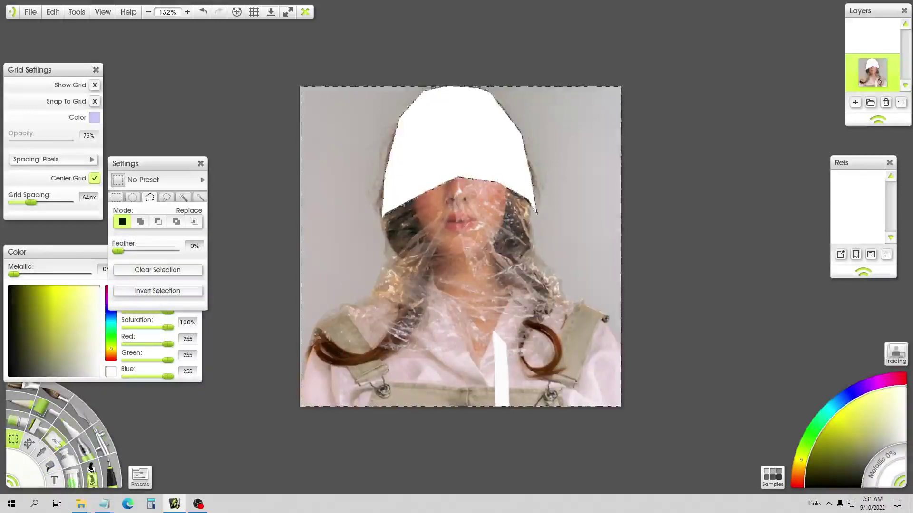
mouse_move(417, 50)
left_mouse_down()
mouse_move(309, 138)
mouse_move(285, 238)
mouse_move(347, 361)
mouse_move(380, 285)
mouse_move(456, 214)
mouse_move(419, 343)
mouse_move(530, 367)
mouse_move(693, 265)
mouse_move(623, 305)
mouse_move(423, 157)
mouse_move(589, 124)
mouse_move(190, 326)
mouse_move(354, 117)
left_mouse_up()
left_click_drag(354, 72, 255, 316)
key("ctrl+a")
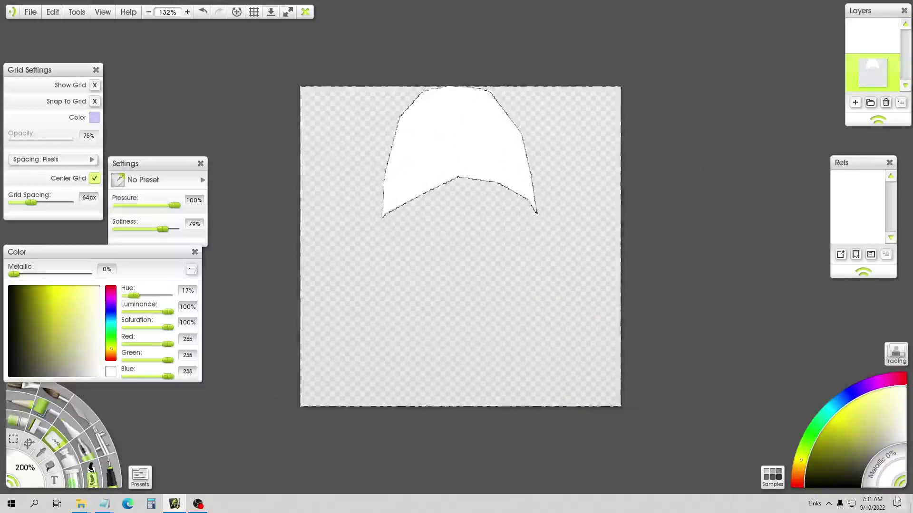
- Set the colour to black (red, green and blue 0) and fill the area around the white shape
left_click(894, 480)
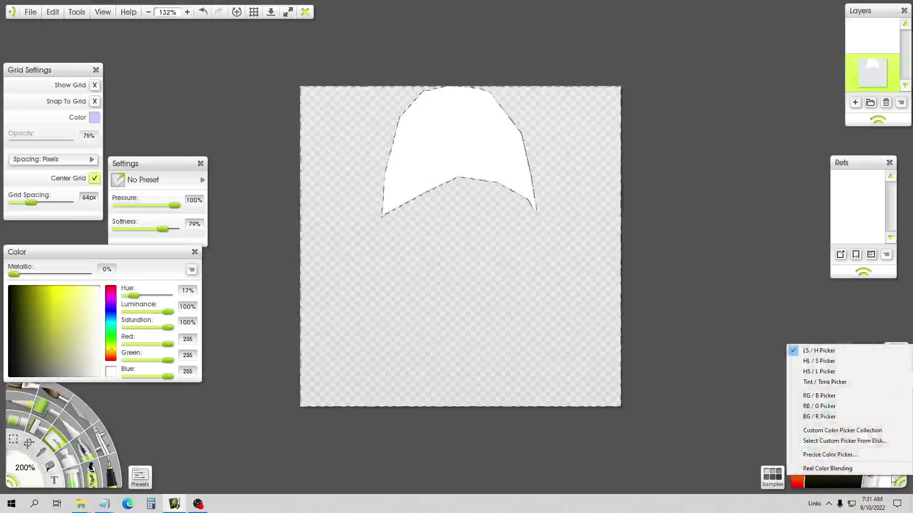
left_click(847, 452)
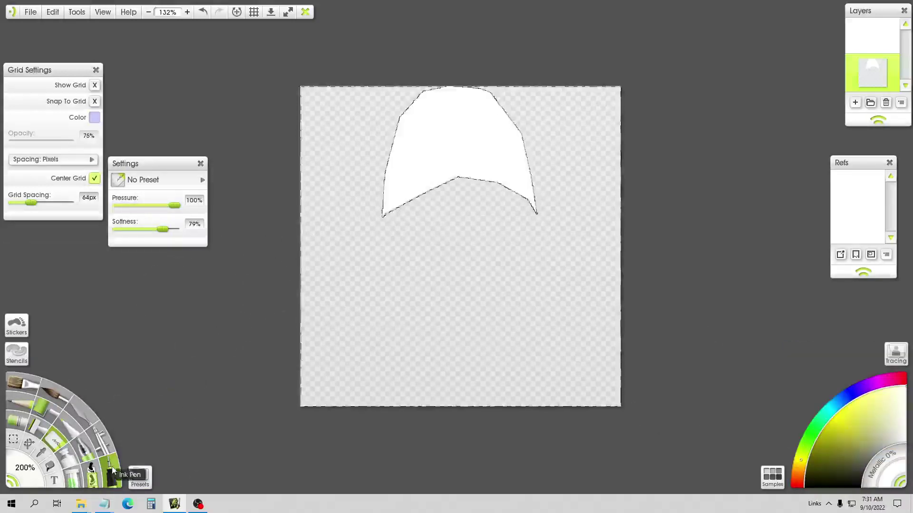
left_click(885, 479)
left_click(862, 454)
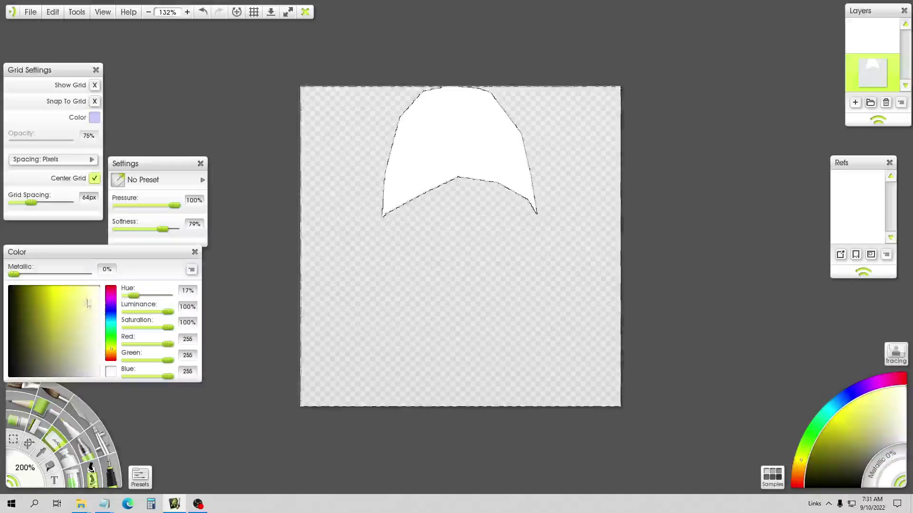
left_click_drag(168, 343, 126, 376)
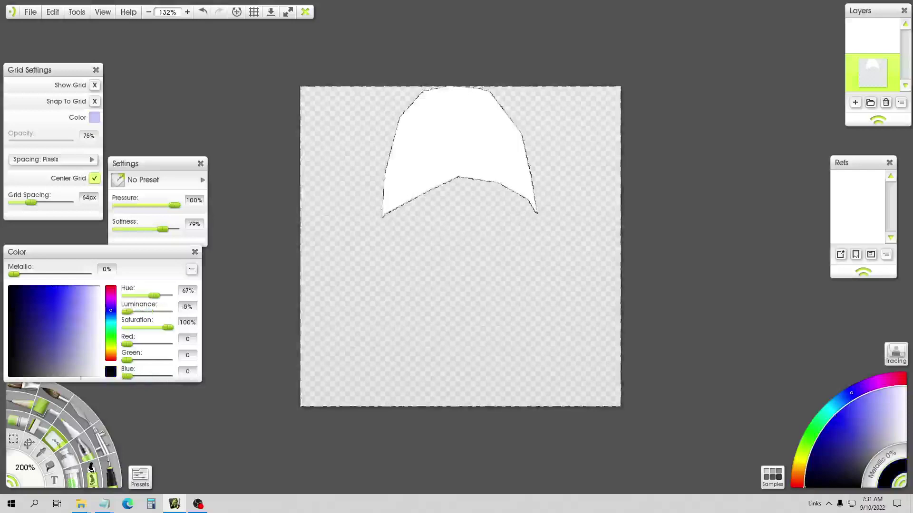
left_click(51, 469)
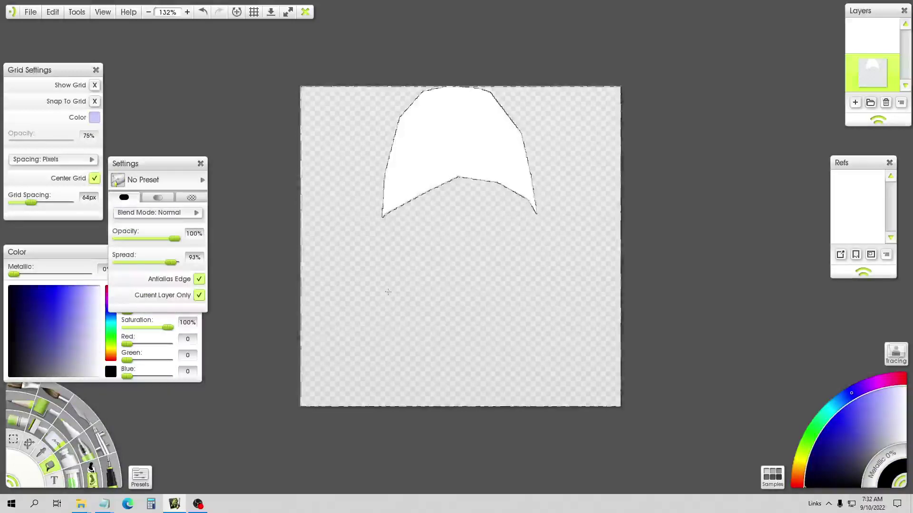
left_click(388, 292)
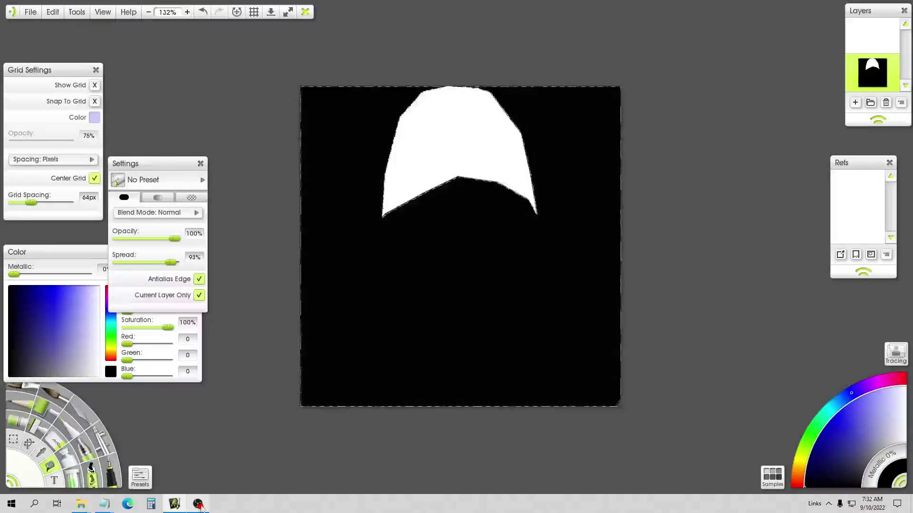
mouse_move(198, 504)
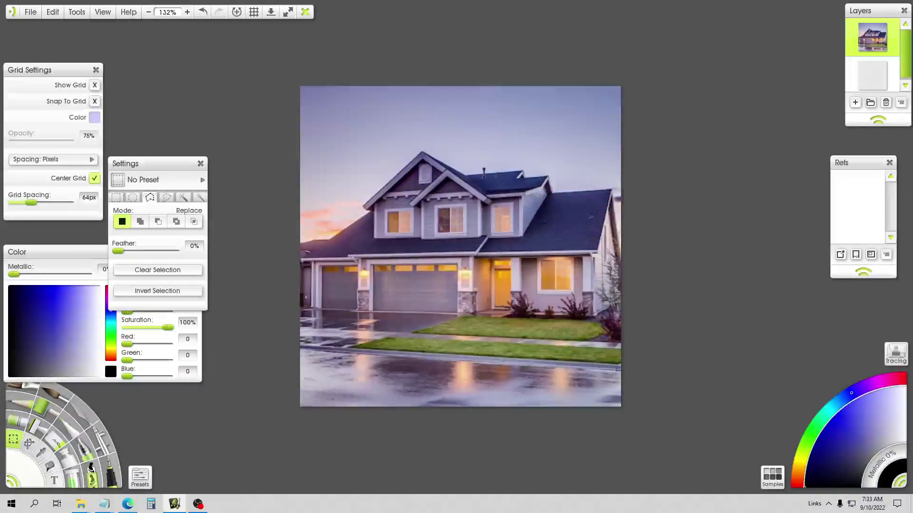
- Select the house with a polygon following its roofline, sides and the driveway edge, and erase everything inside it
left_click(290, 257)
left_click(317, 251)
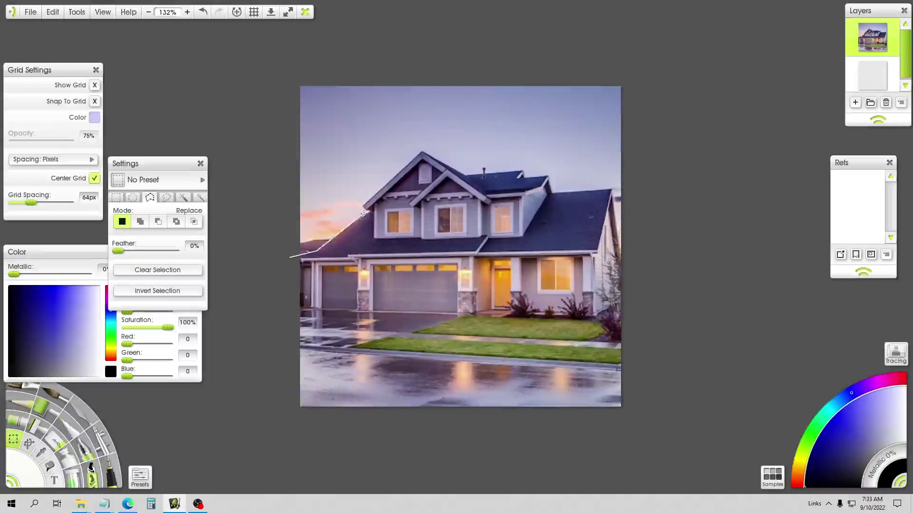
left_click(366, 212)
left_click(362, 204)
left_click(421, 152)
left_click(467, 175)
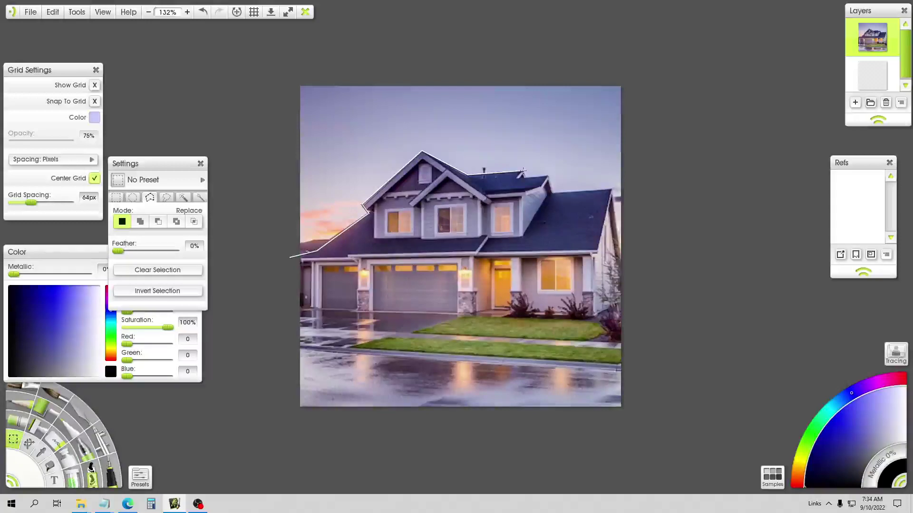
left_click(523, 174)
left_click(546, 177)
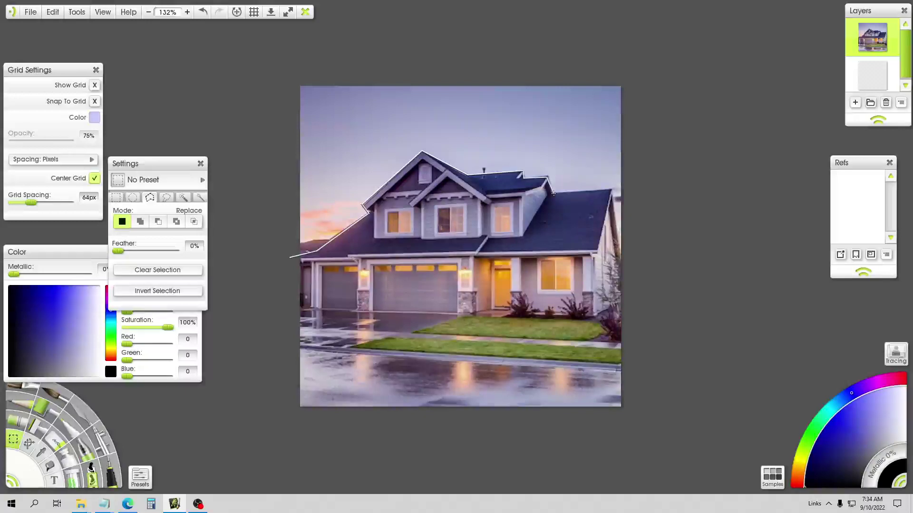
left_click(635, 186)
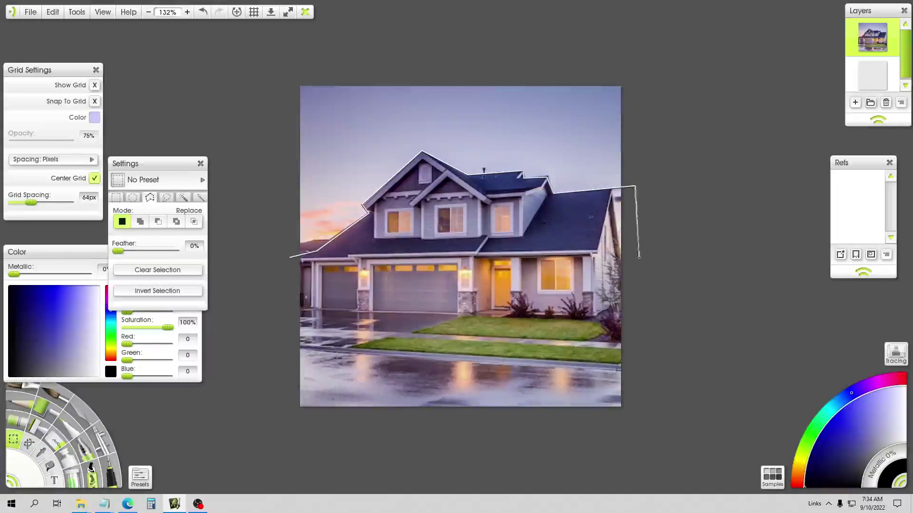
left_click(632, 347)
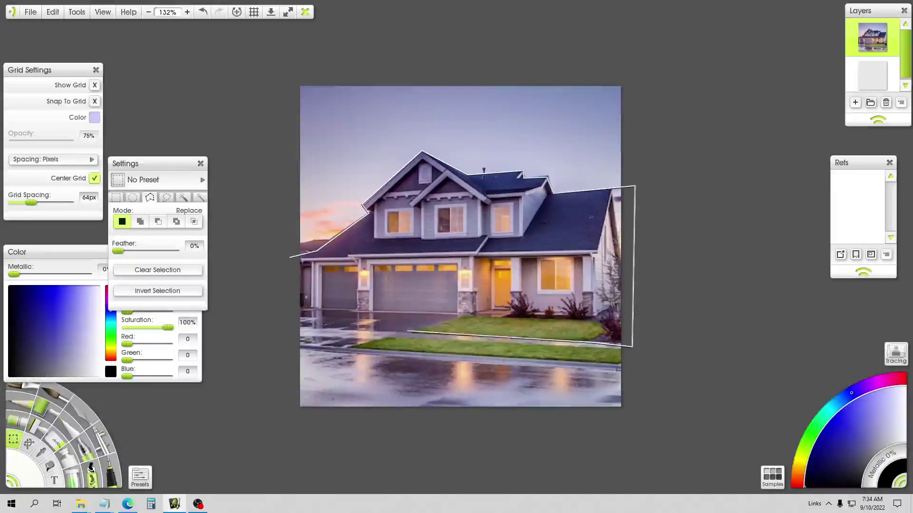
left_click(289, 319)
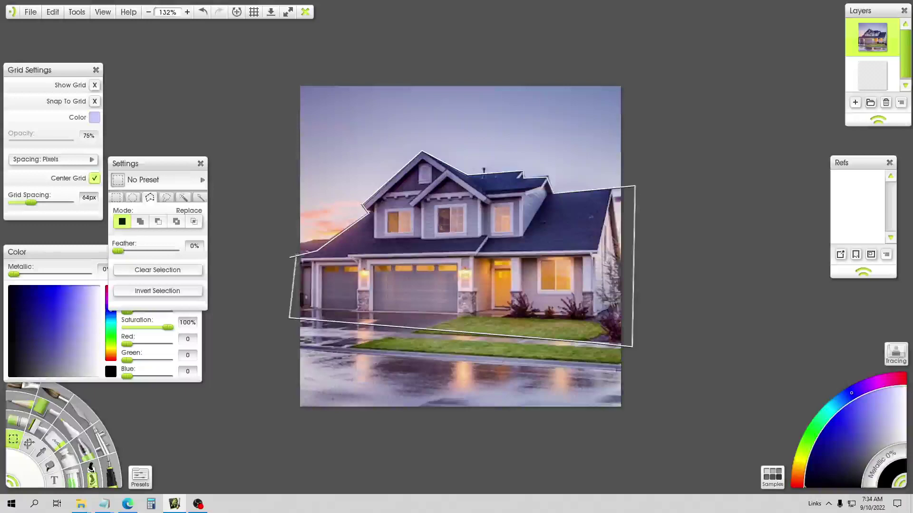
left_click(296, 255)
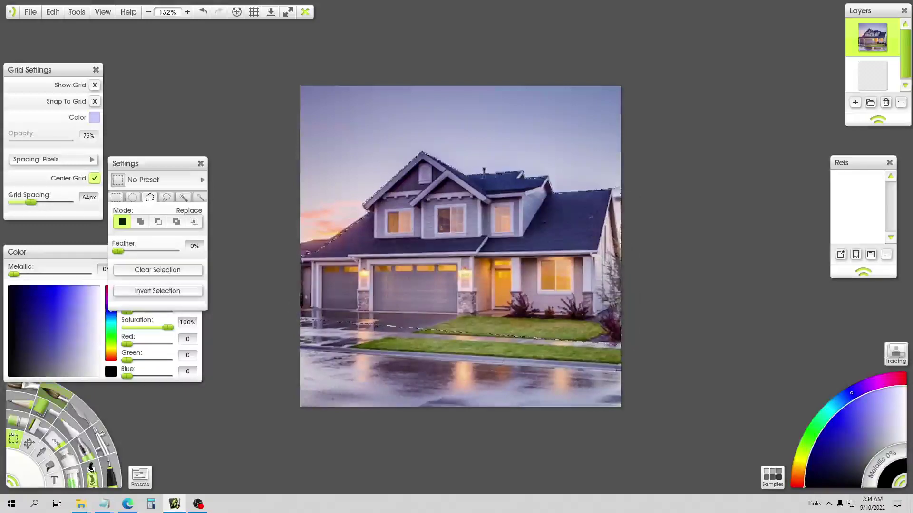
left_click(56, 443)
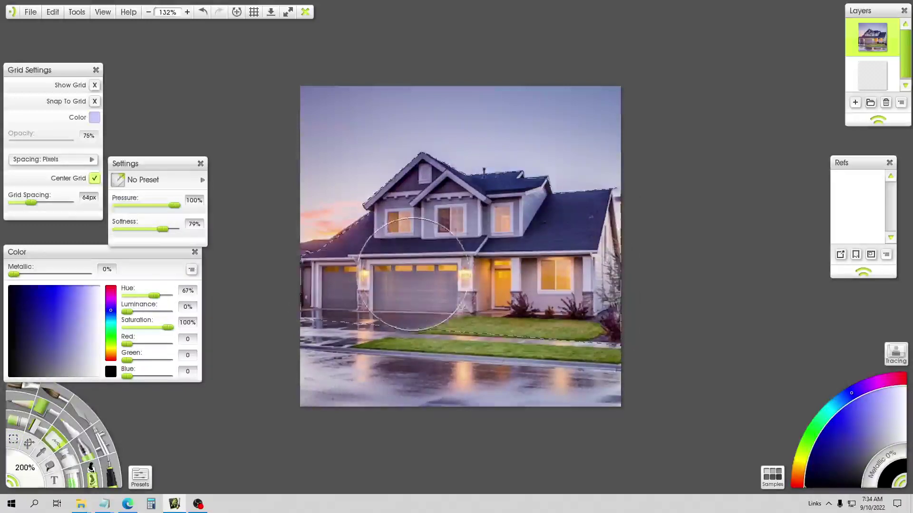
mouse_move(591, 152)
left_mouse_down()
mouse_move(316, 213)
mouse_move(361, 285)
mouse_move(454, 318)
mouse_move(623, 240)
mouse_move(495, 266)
left_mouse_up()
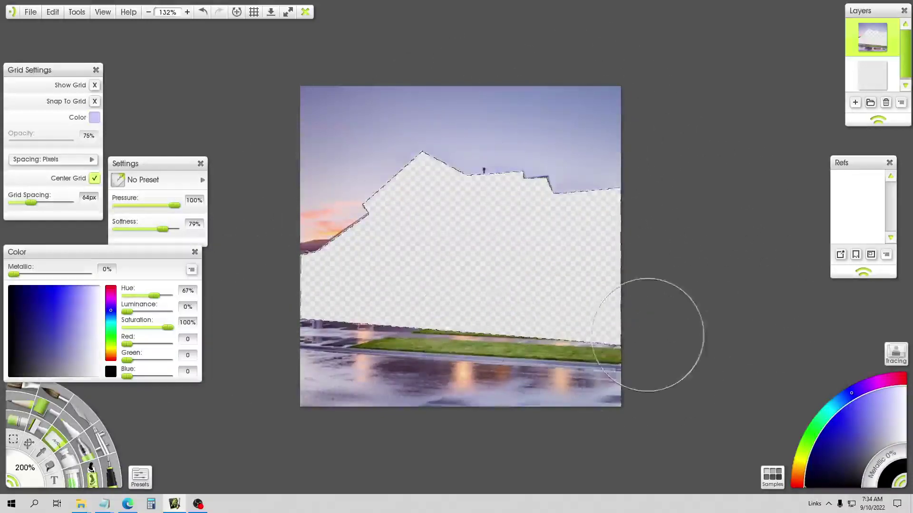
- Set the paint colour to pure white with red, green and blue at 255
right_click(893, 474)
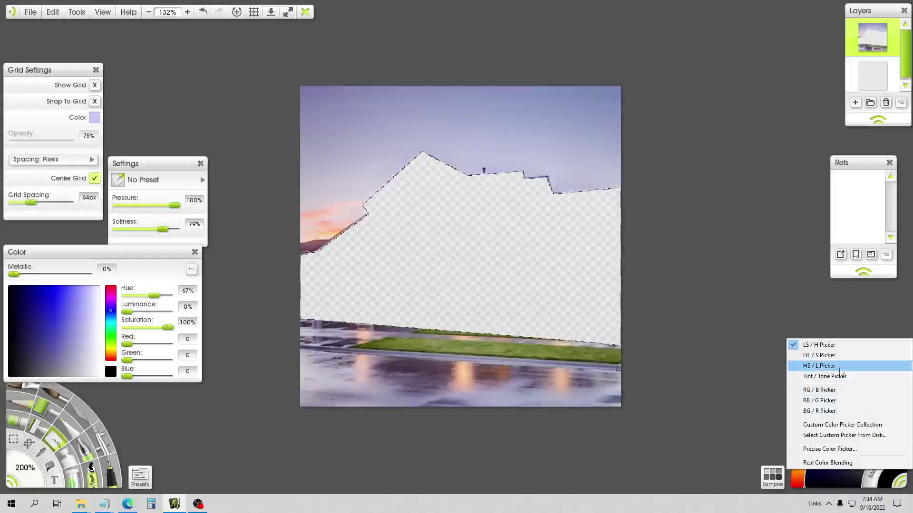
left_click(837, 449)
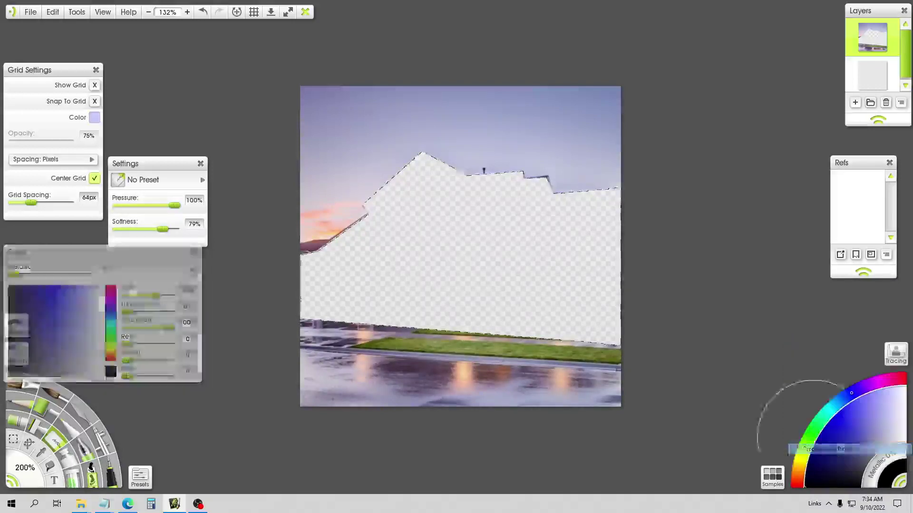
left_click(888, 477)
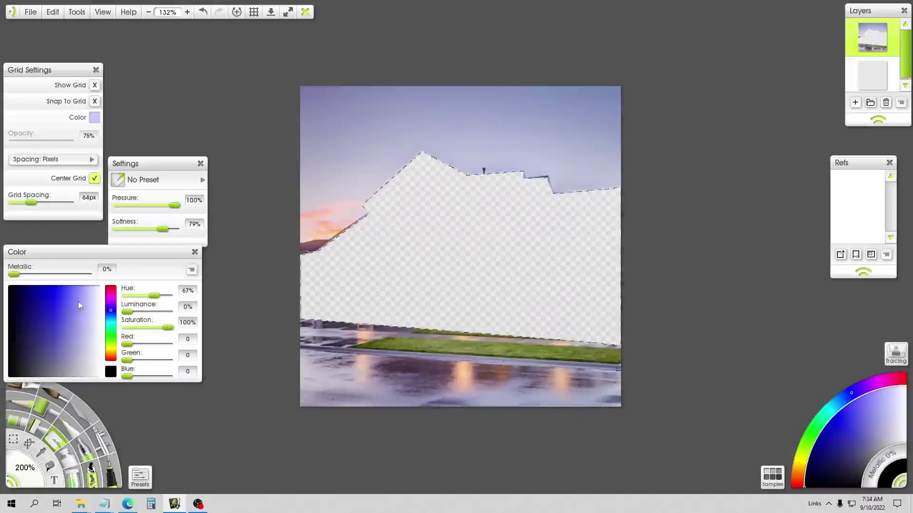
left_click_drag(127, 344, 176, 344)
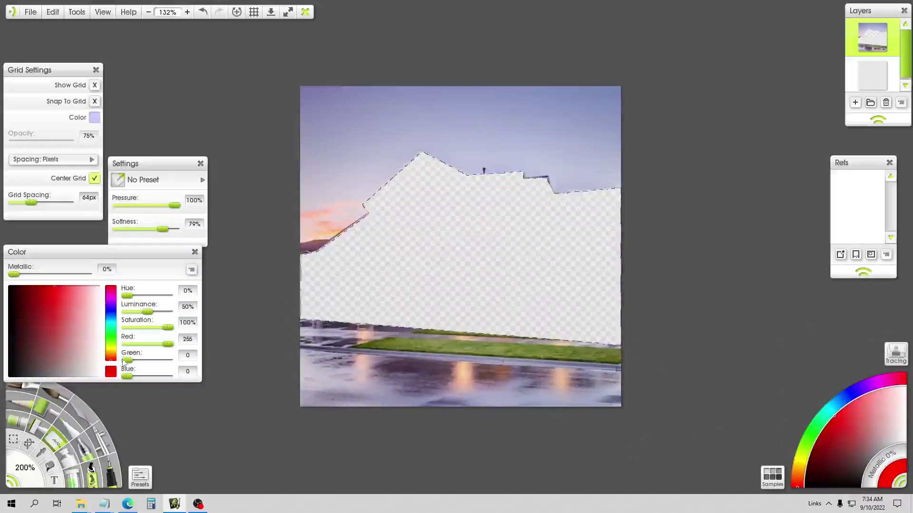
left_click_drag(126, 360, 181, 364)
left_click_drag(128, 377, 204, 377)
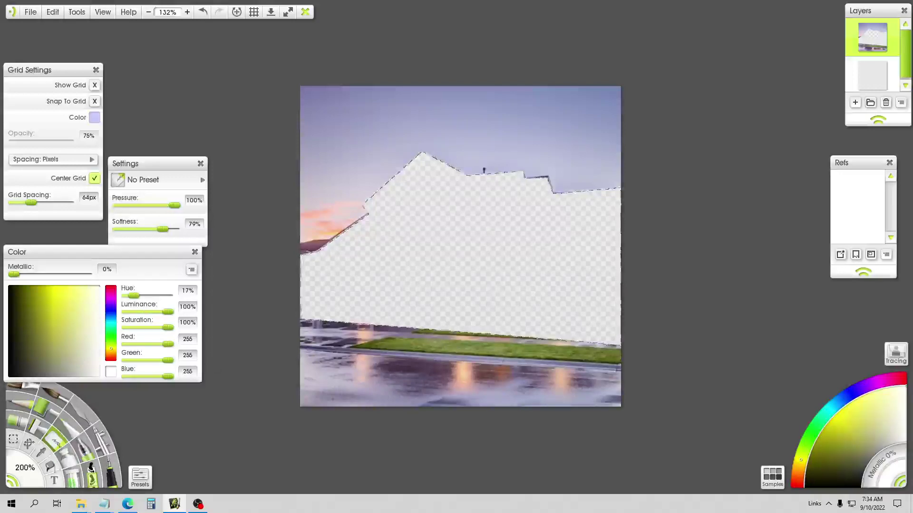
- Fill the erased house area with white
left_click(50, 467)
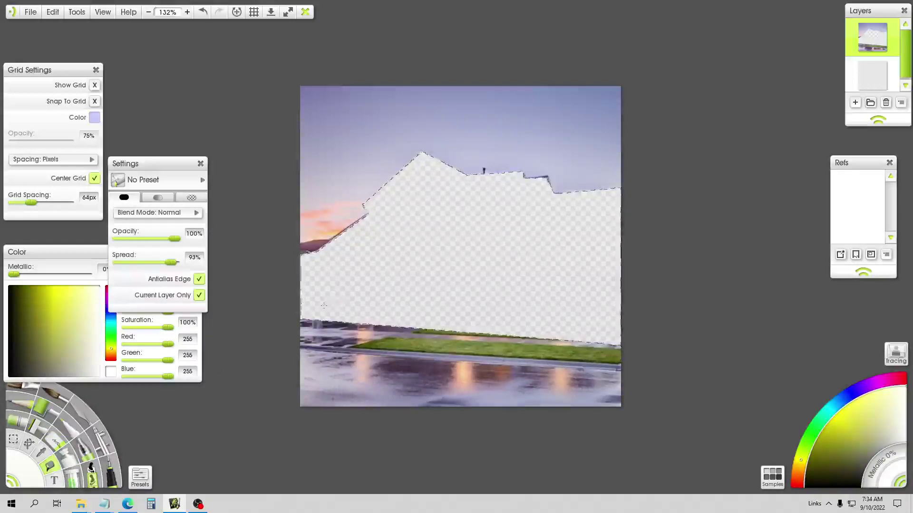
left_click(381, 274)
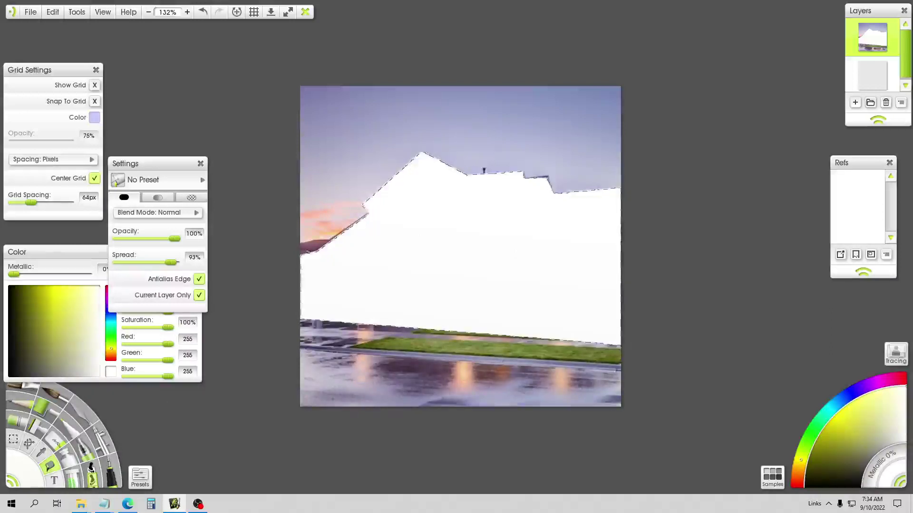
- Invert the selection and erase the sky above and the street below the white house shape
left_click(13, 439)
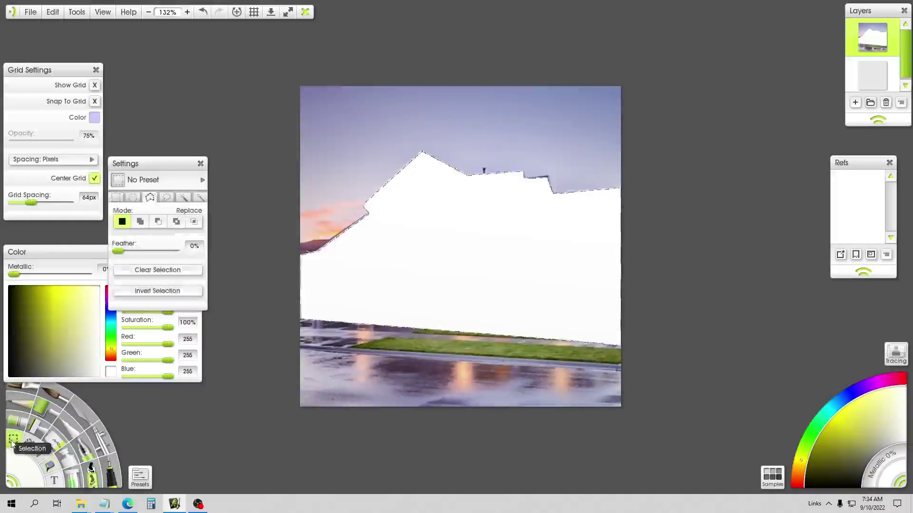
left_click(165, 291)
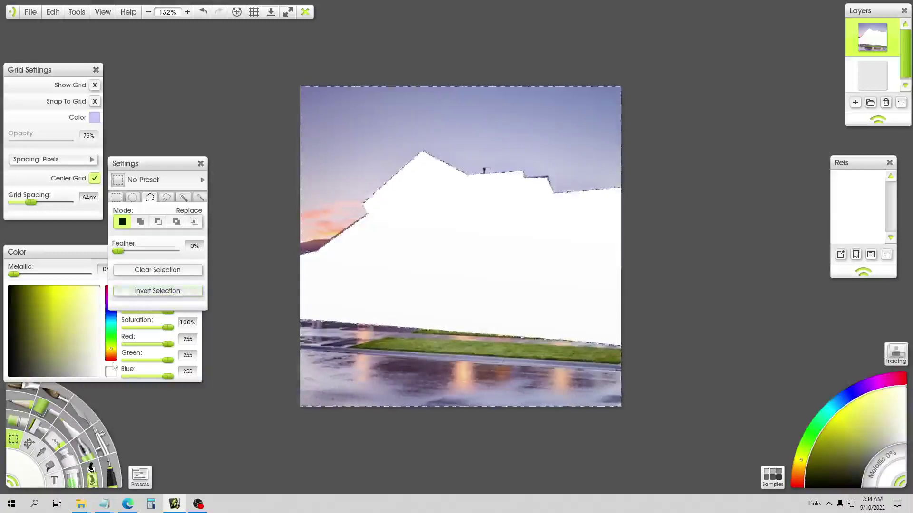
left_click(56, 443)
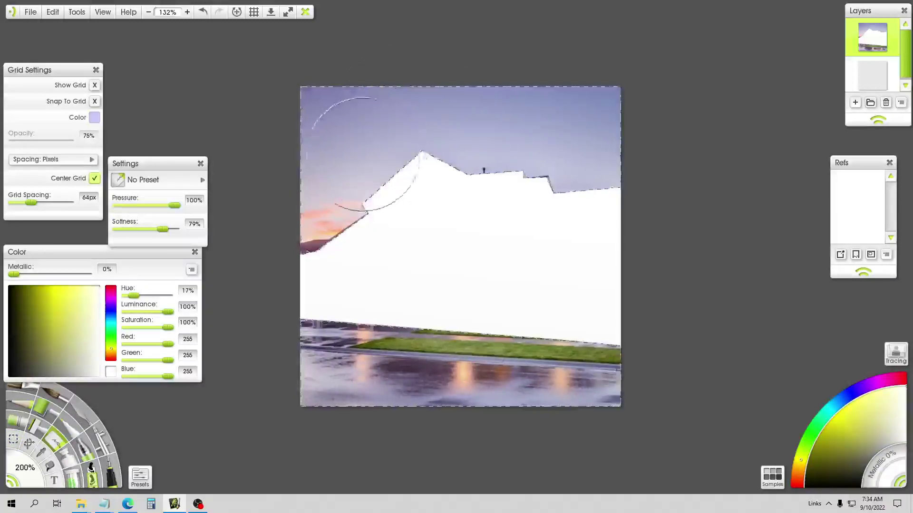
mouse_move(343, 163)
left_mouse_down()
mouse_move(387, 101)
mouse_move(438, 61)
mouse_move(641, 148)
mouse_move(603, 102)
mouse_move(520, 112)
mouse_move(631, 453)
mouse_move(163, 351)
mouse_move(220, 401)
mouse_move(470, 378)
left_mouse_up()
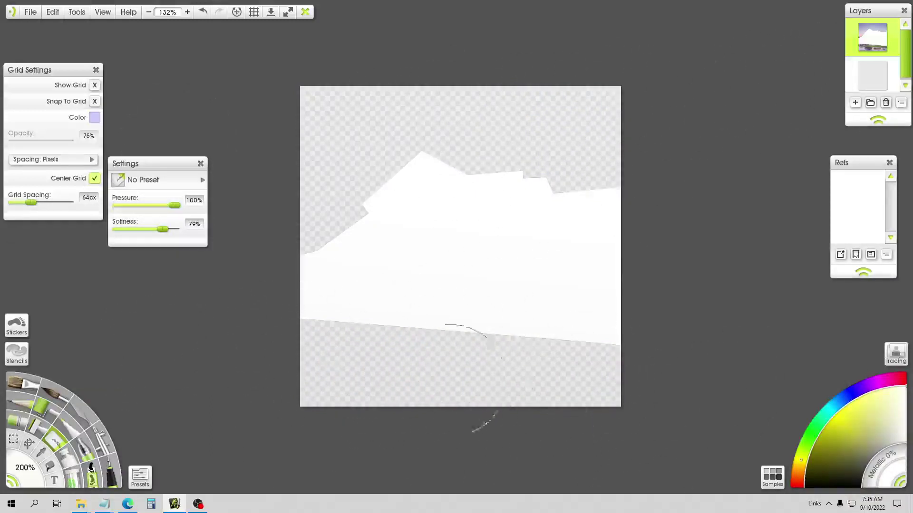
left_click_drag(343, 138, 434, 315)
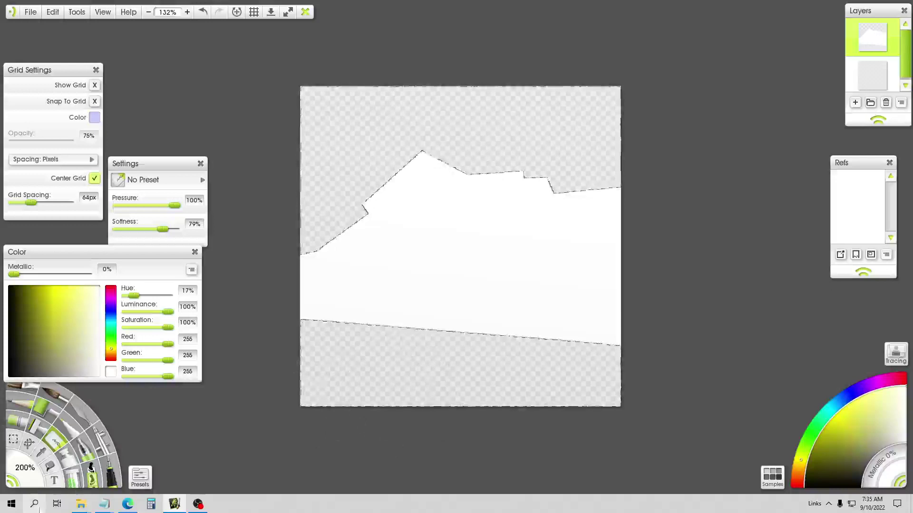
- Set the colour to black (red, green and blue 0) and fill the areas above and below the white house shape
left_click(50, 470)
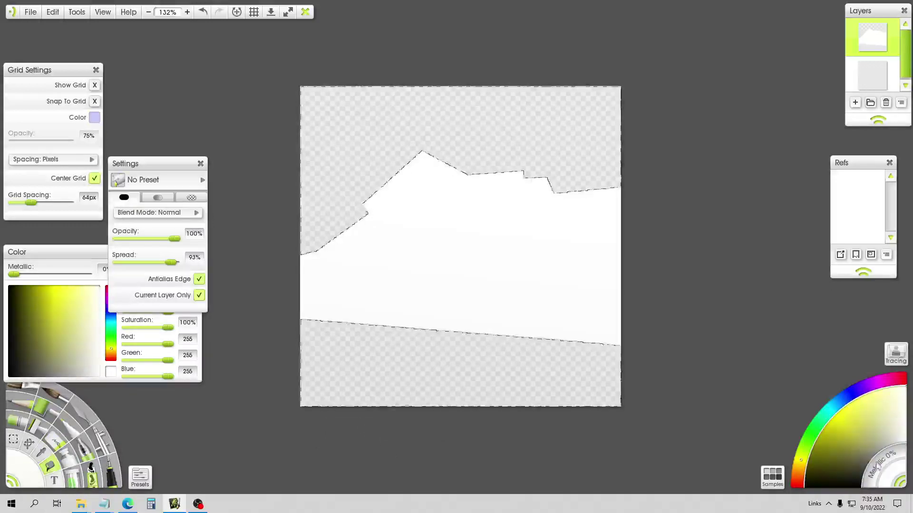
left_click(892, 476)
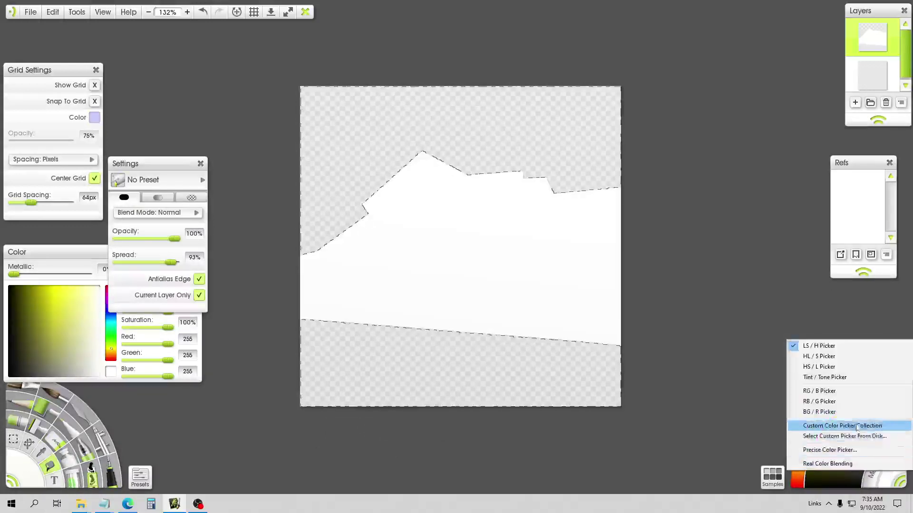
left_click(849, 450)
left_click(885, 481)
left_click(832, 471)
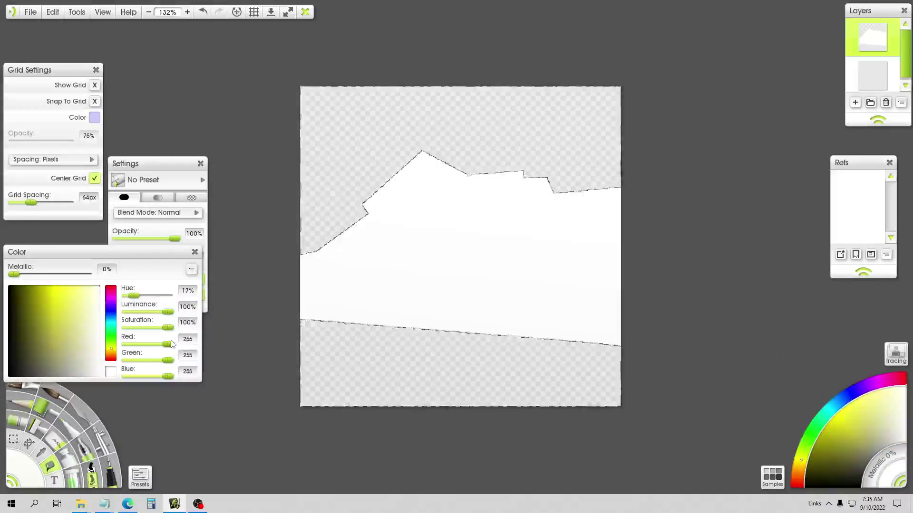
left_click_drag(172, 344, 99, 349)
left_click_drag(167, 365, 100, 361)
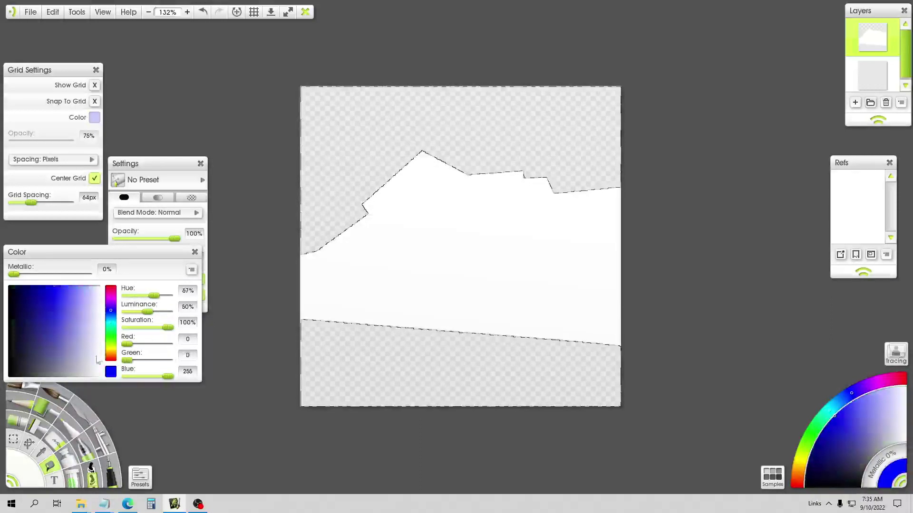
left_click_drag(168, 377, 97, 382)
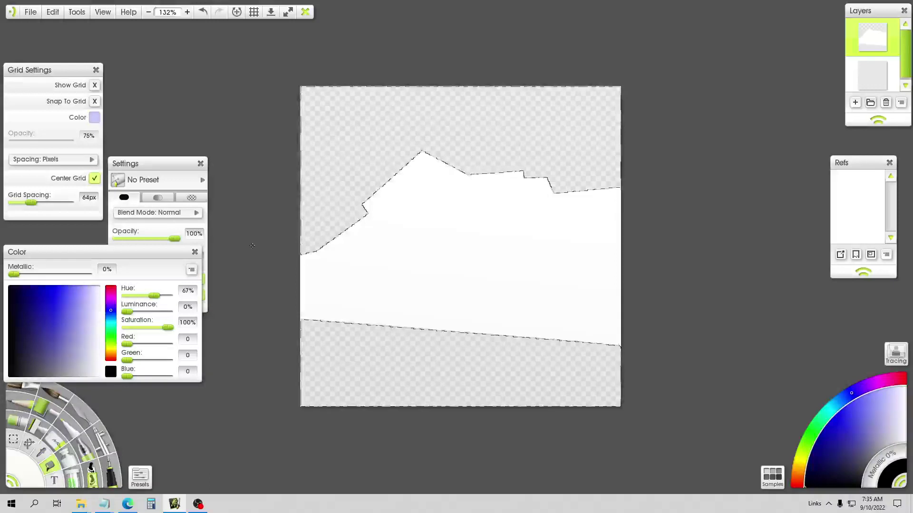
left_click(318, 171)
left_click(381, 365)
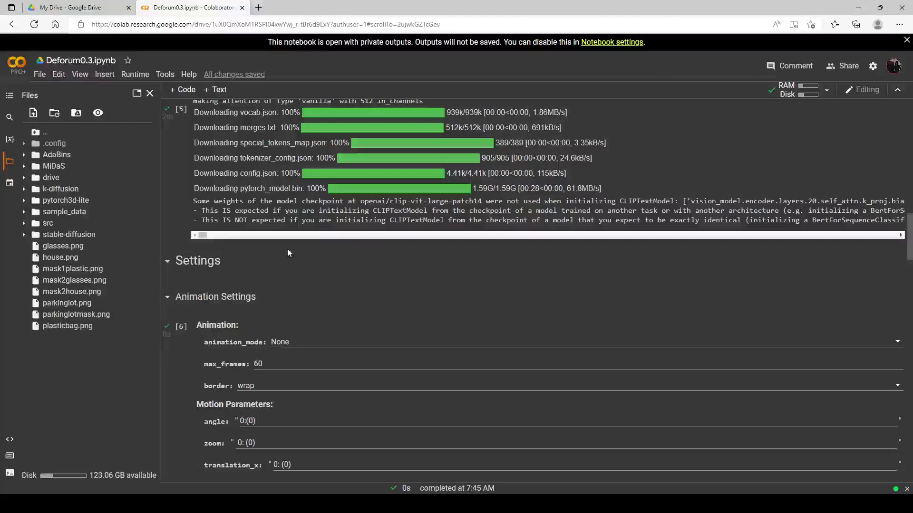
- Collapse the Animation Settings section of the Deforum0.3.ipynb notebook
left_click(70, 60)
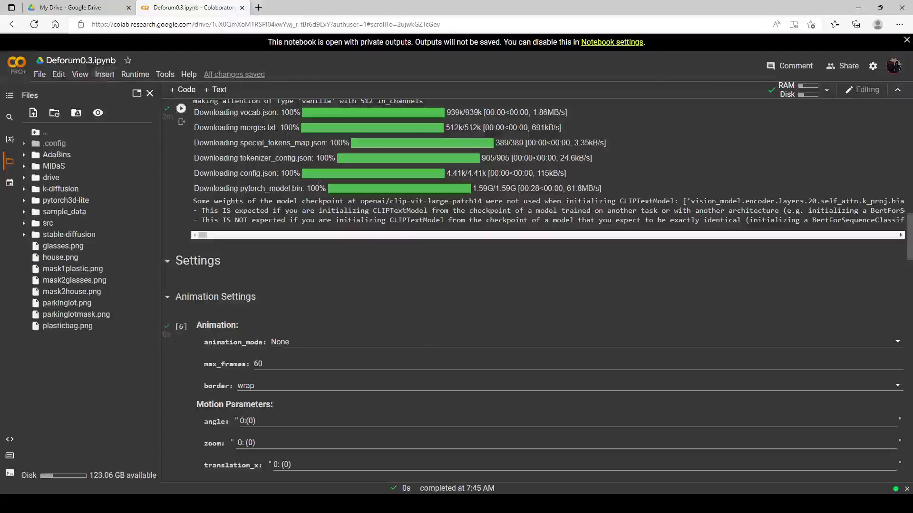
scroll(332, 222, "down", 1)
scroll(322, 226, "up", 3)
scroll(318, 261, "down", 4)
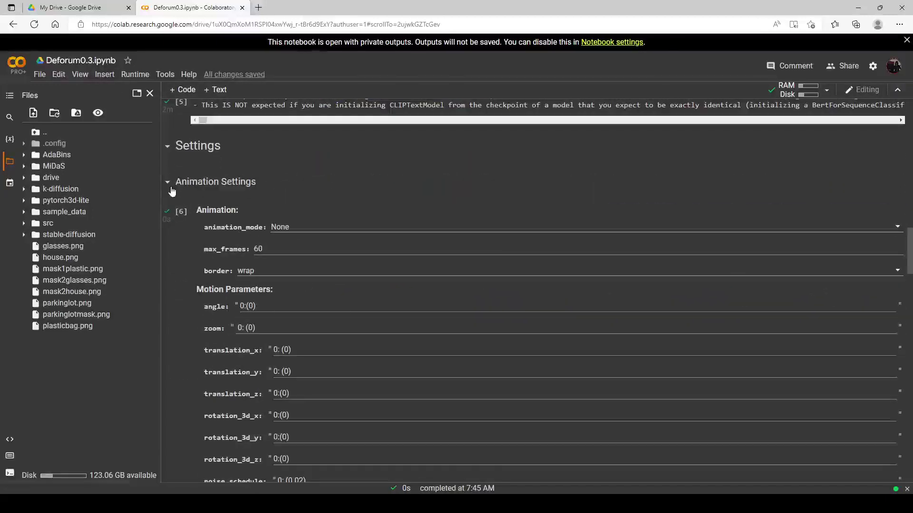
left_click(168, 183)
scroll(246, 206, "down", 1)
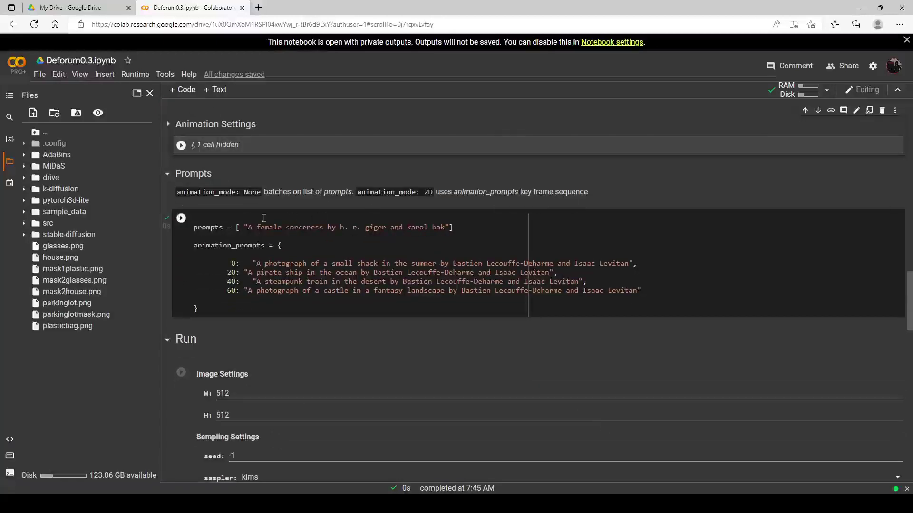
- Copy the path of mask1plastic.png and set it as init_image in the Init Settings, replacing the existing path
scroll(252, 217, "down", 2)
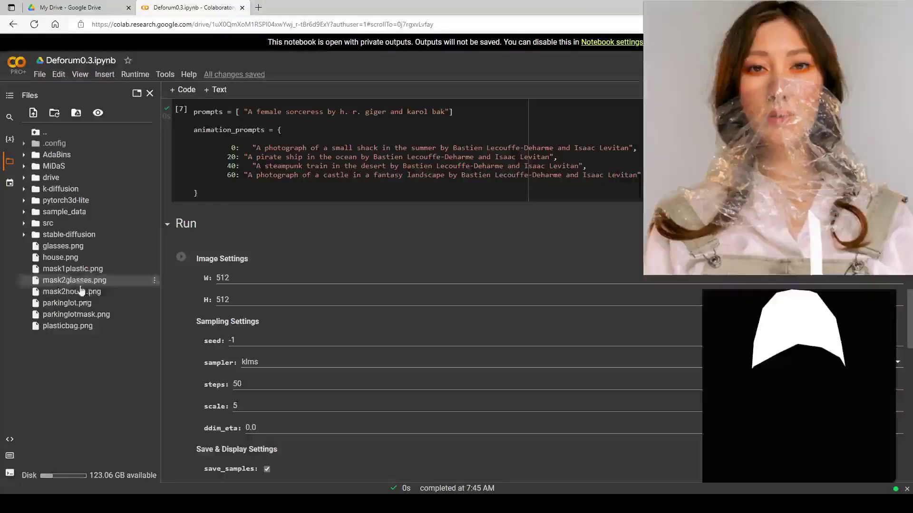
right_click(70, 269)
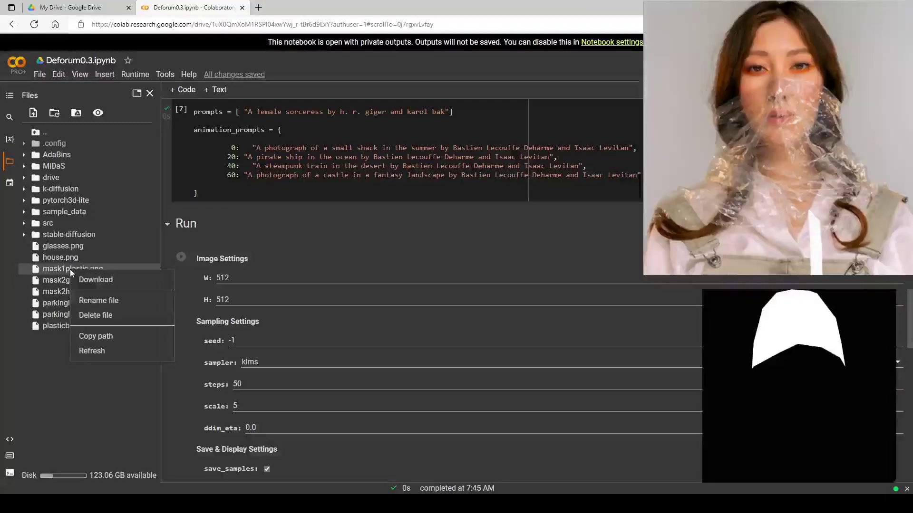
left_click(99, 335)
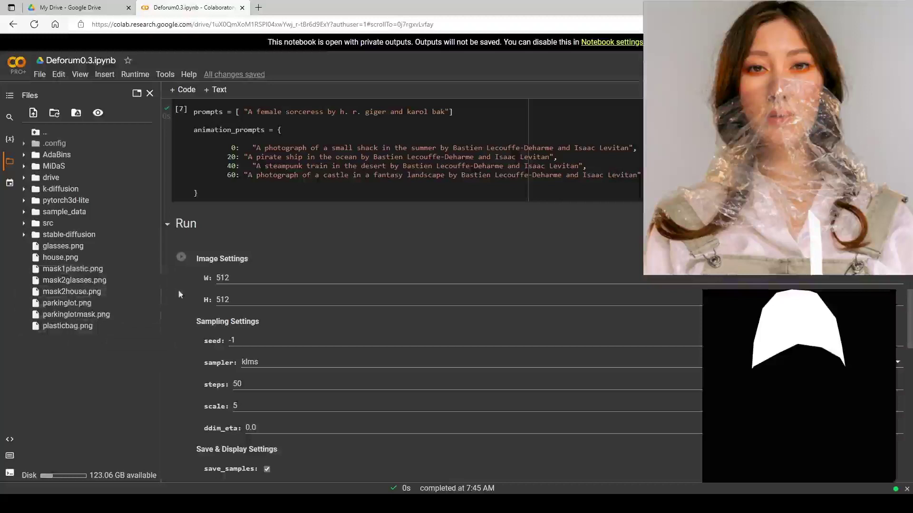
scroll(243, 252, "down", 6)
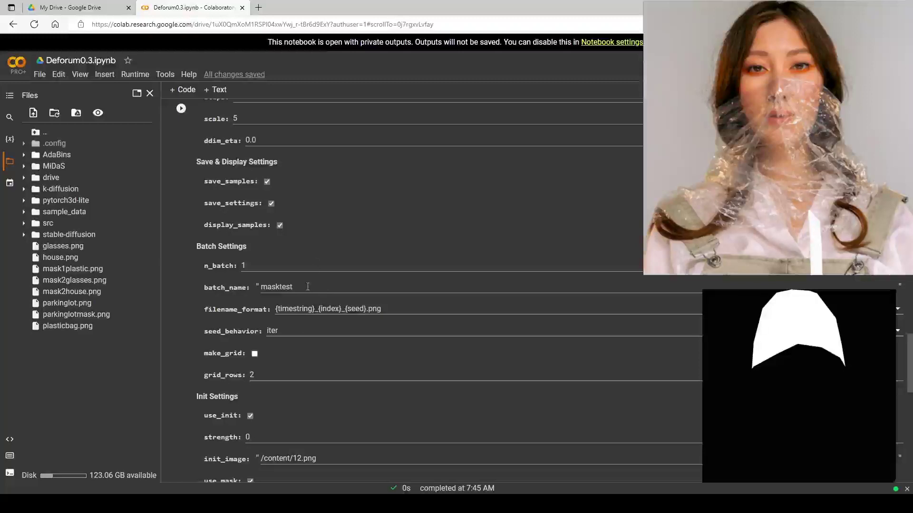
scroll(428, 323, "down", 1)
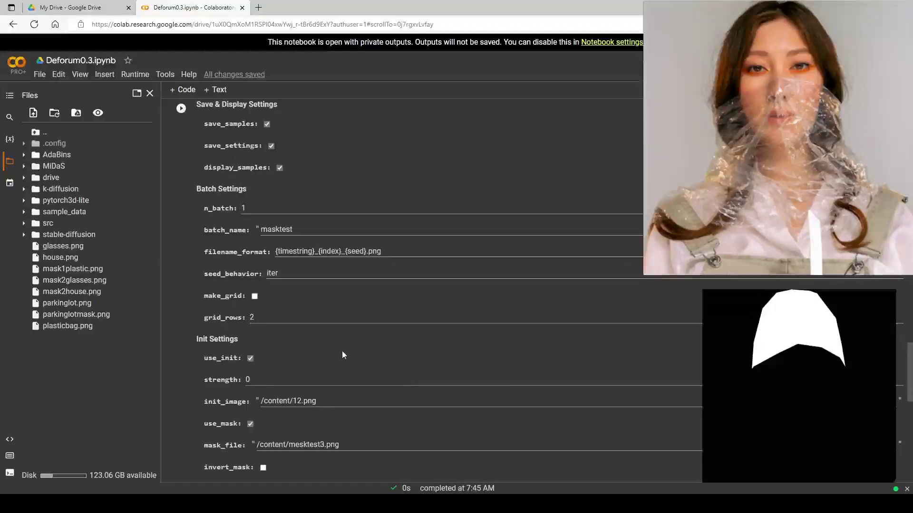
scroll(341, 353, "down", 1)
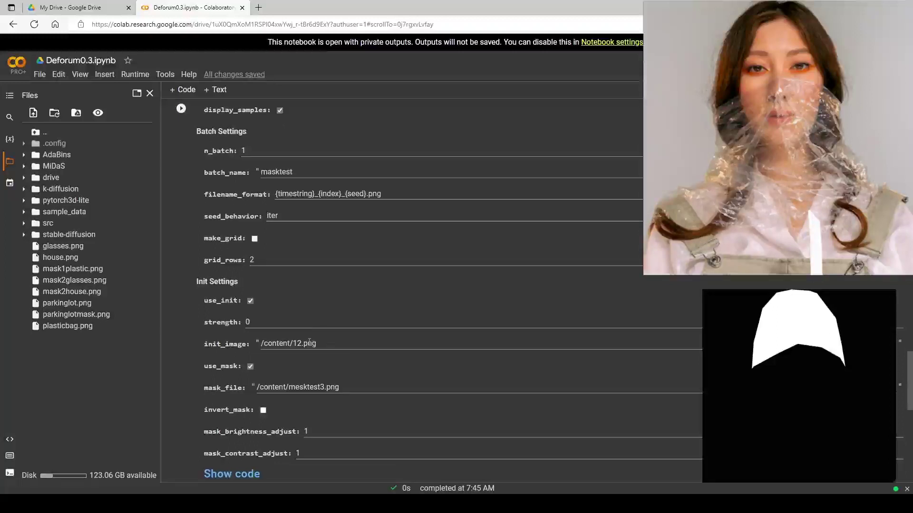
left_click_drag(332, 344, 193, 342)
key("BackSpace")
key("ctrl+v")
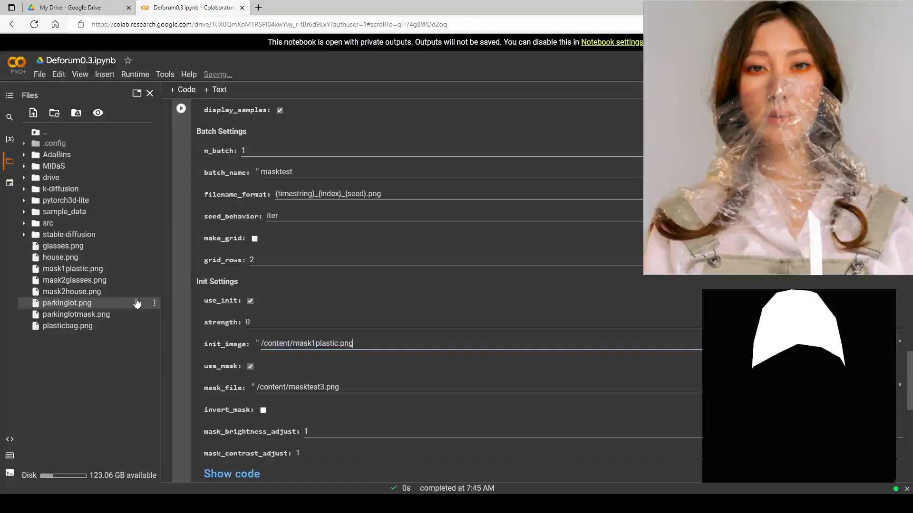
- Copy the mask1plastic.png path again and set mask_file to /content/mask1plastic.png
right_click(94, 274)
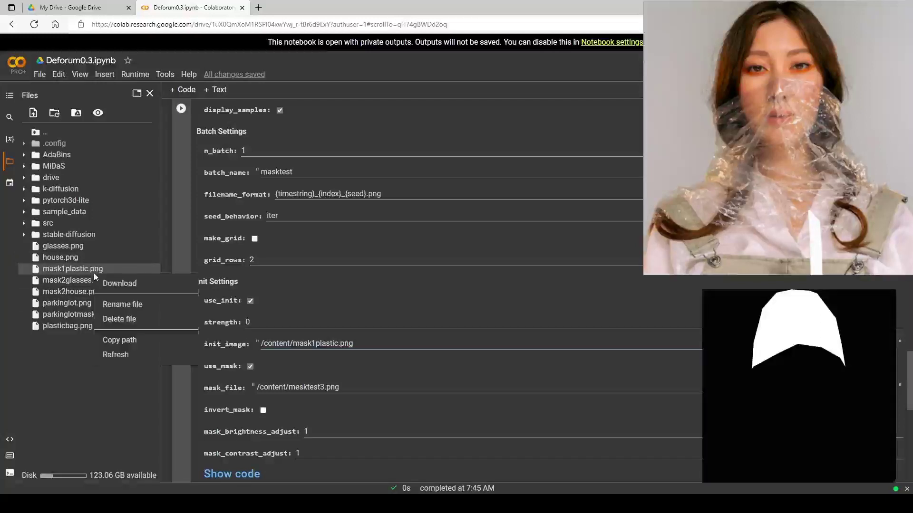
left_click(121, 340)
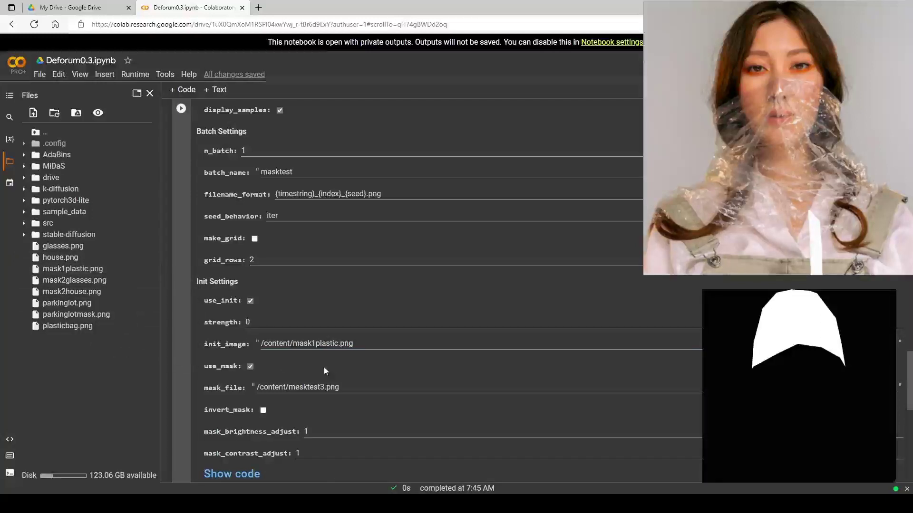
left_click_drag(354, 387, 205, 388)
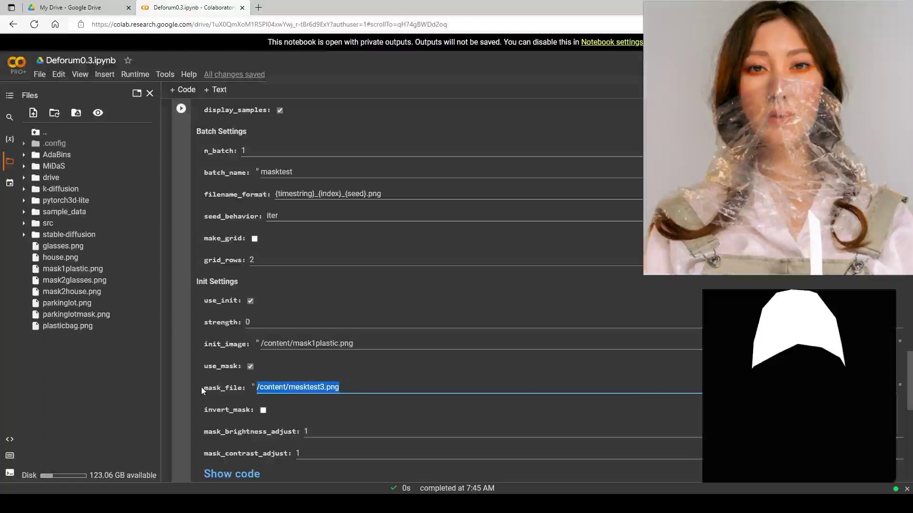
key("BackSpace")
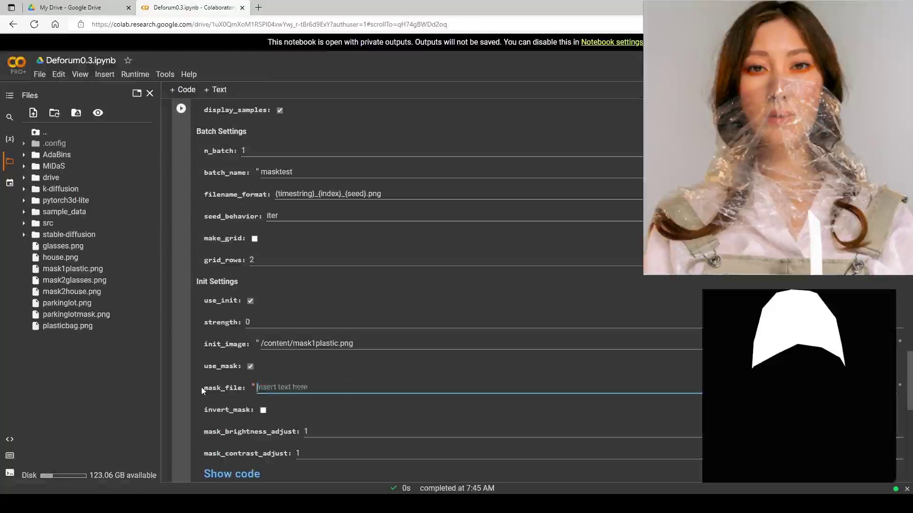
key("ctrl+v")
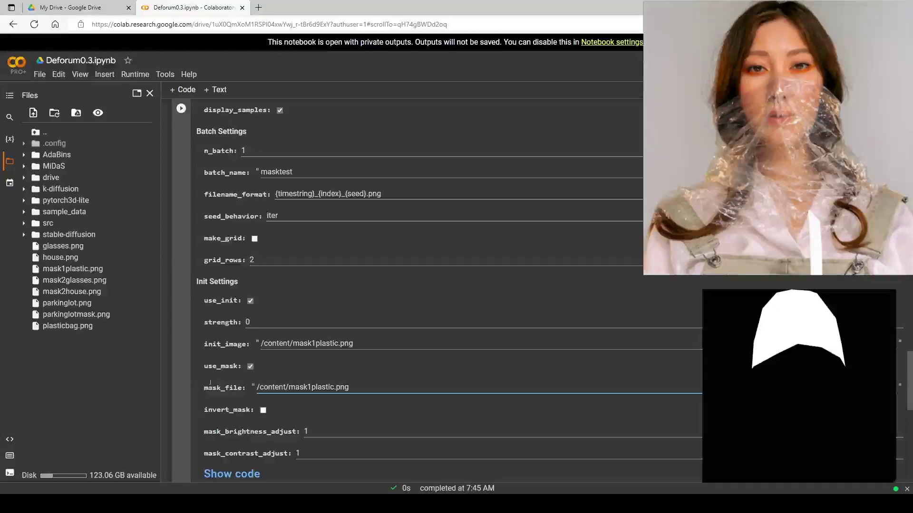
- Review the notebook's cells from the Setup section down through model loading to the Prompts section
scroll(302, 342, "up", 12)
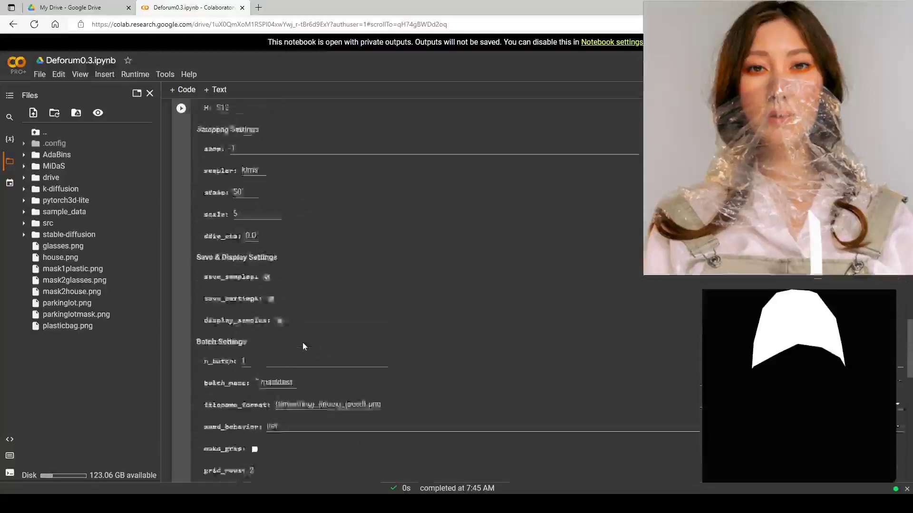
scroll(304, 342, "up", 15)
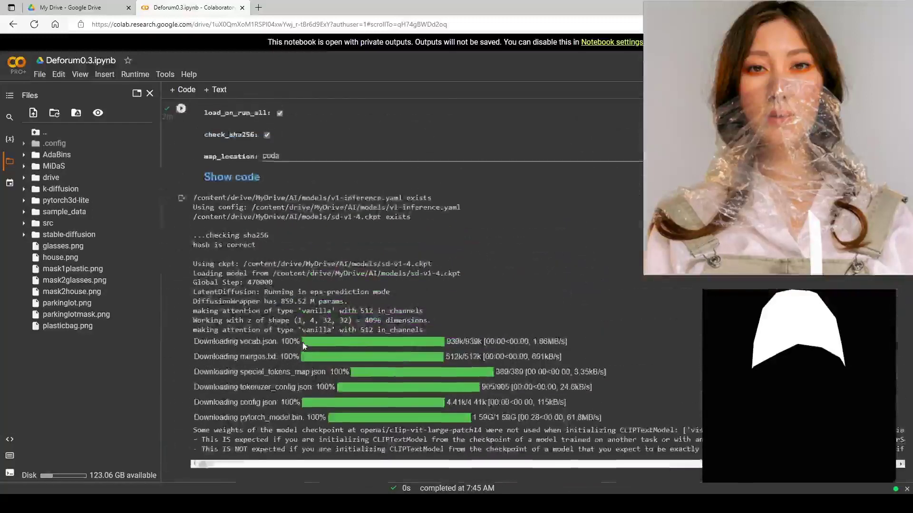
scroll(302, 342, "up", 6)
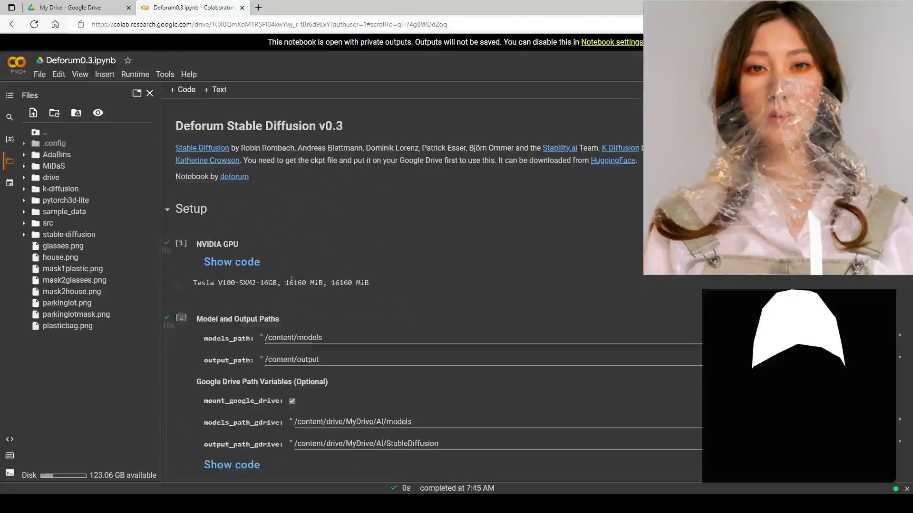
scroll(226, 293, "down", 4)
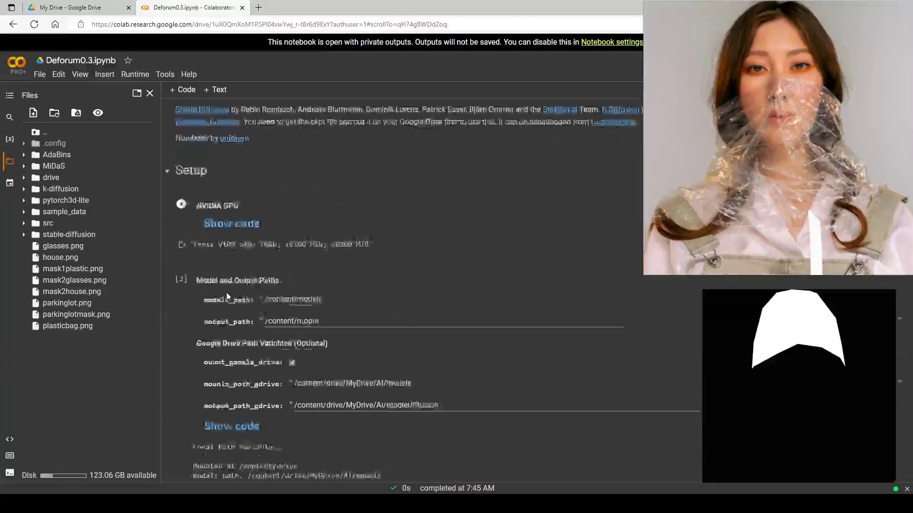
scroll(222, 250, "down", 6)
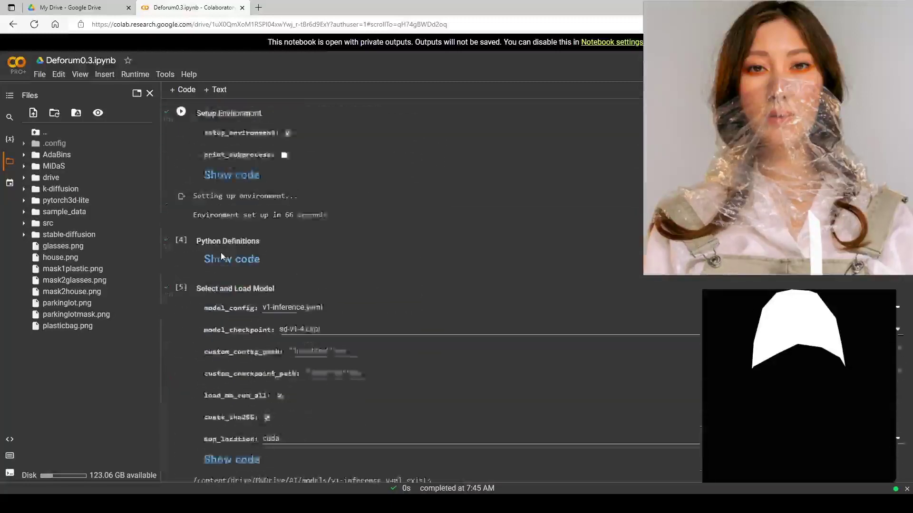
scroll(209, 253, "down", 8)
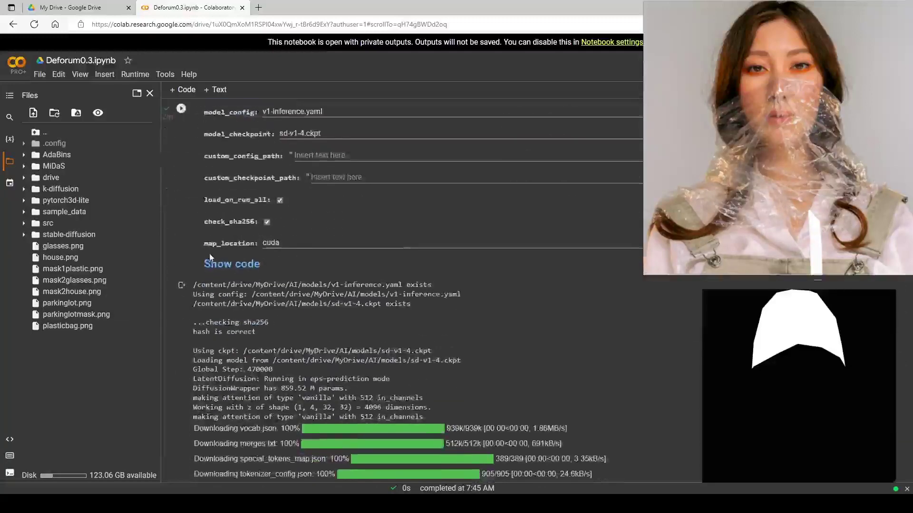
scroll(285, 280, "down", 2)
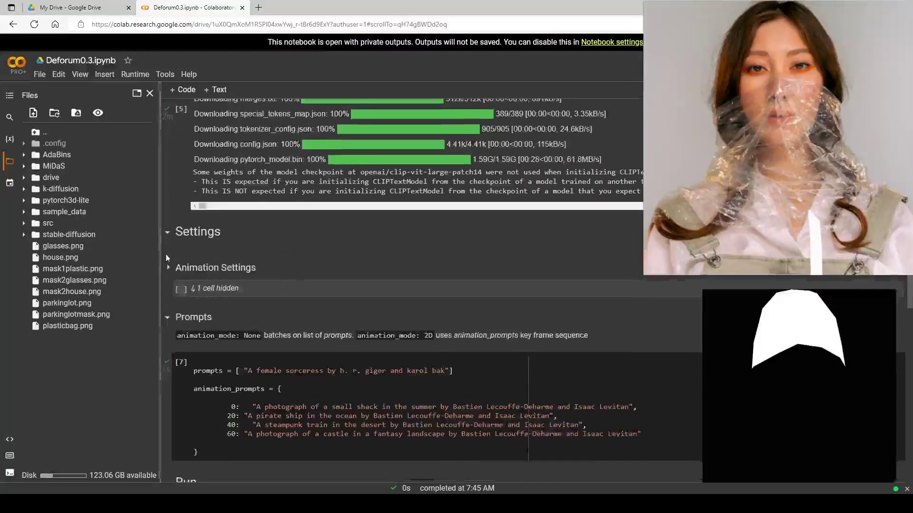
- Expand the Animation Settings section to check its options and collapse it again
left_click(203, 269)
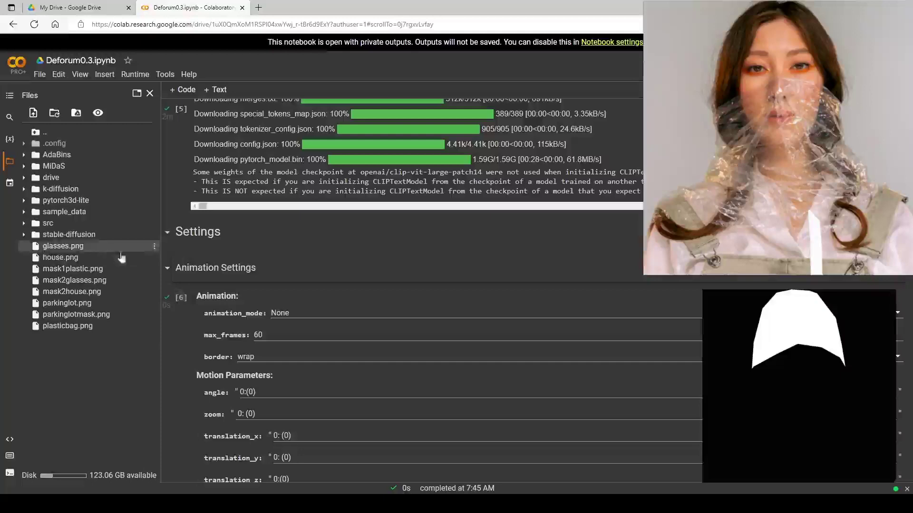
left_click(167, 270)
scroll(280, 277, "down", 2)
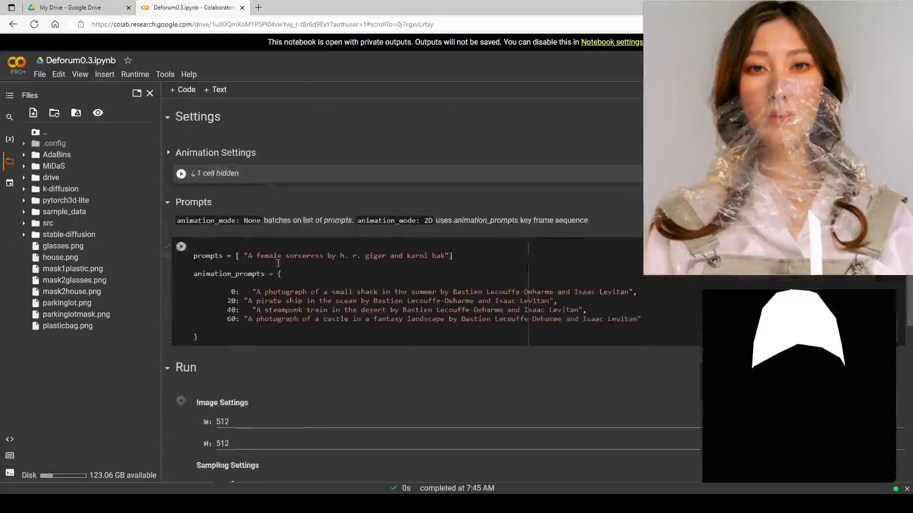
- Indent the prompts and animation_prompts lines in the Prompts cell
left_click(193, 257)
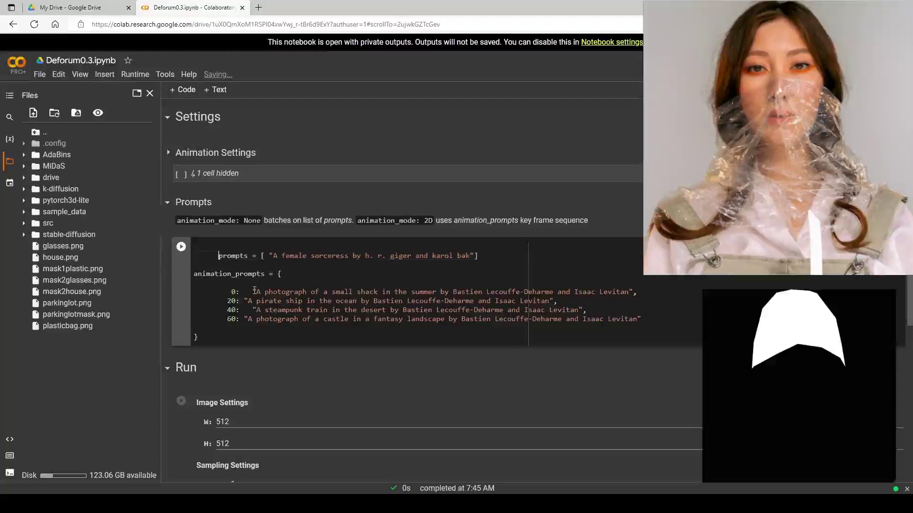
left_click(195, 274)
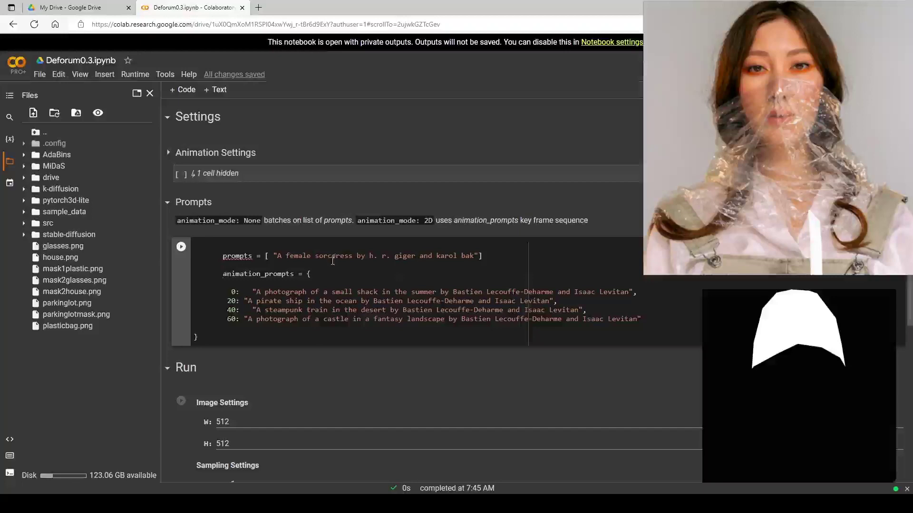
- Review the Run cell's image, sampling, and save and display settings down to the Batch Settings
scroll(335, 263, "down", 3)
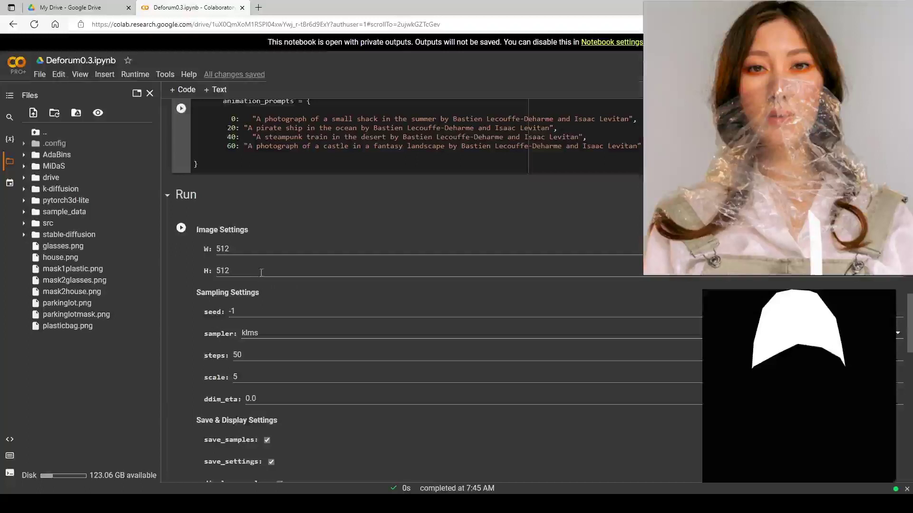
scroll(261, 272, "down", 1)
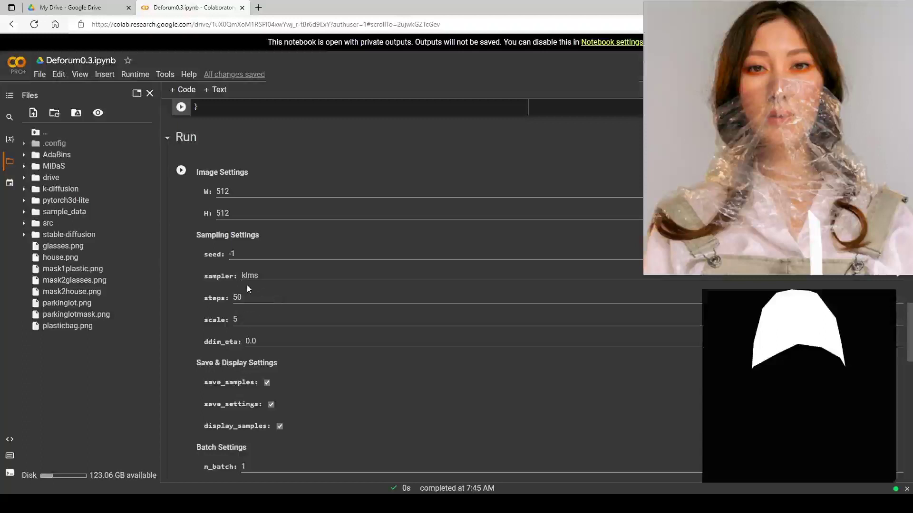
left_click(255, 296)
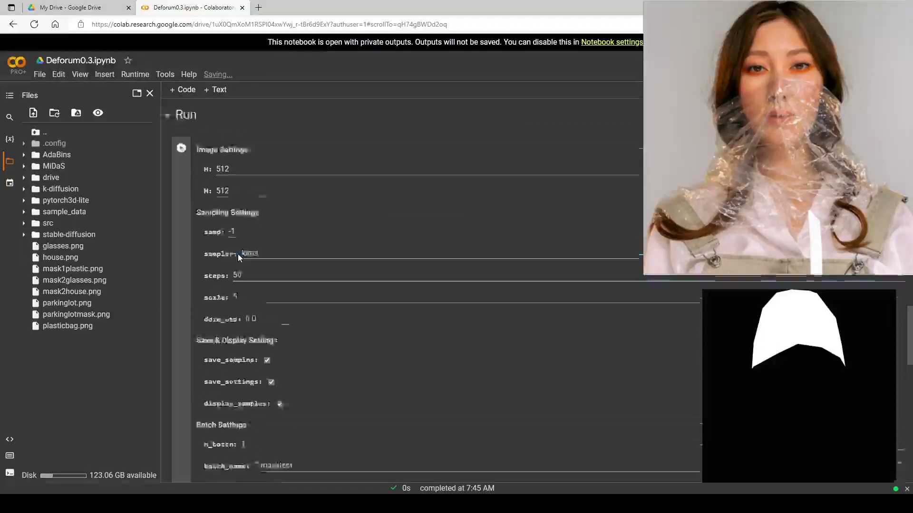
scroll(237, 253, "up", 1)
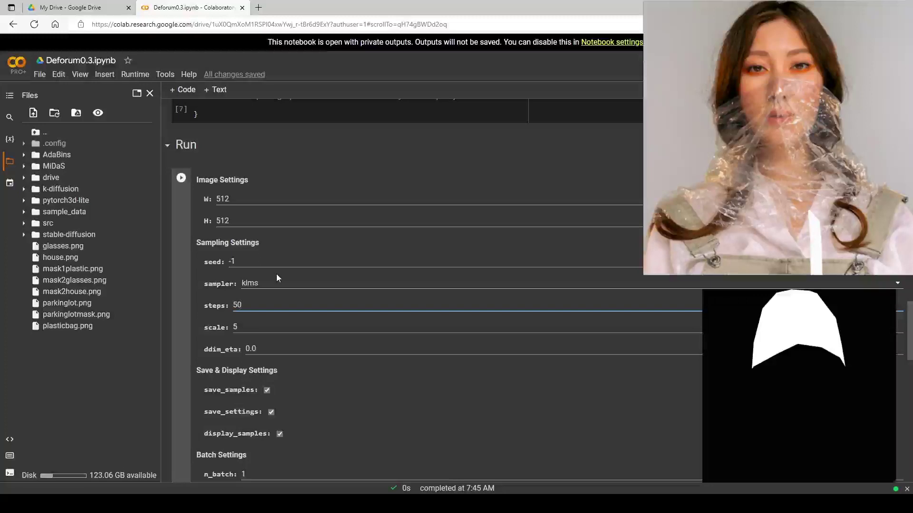
scroll(259, 296, "down", 1)
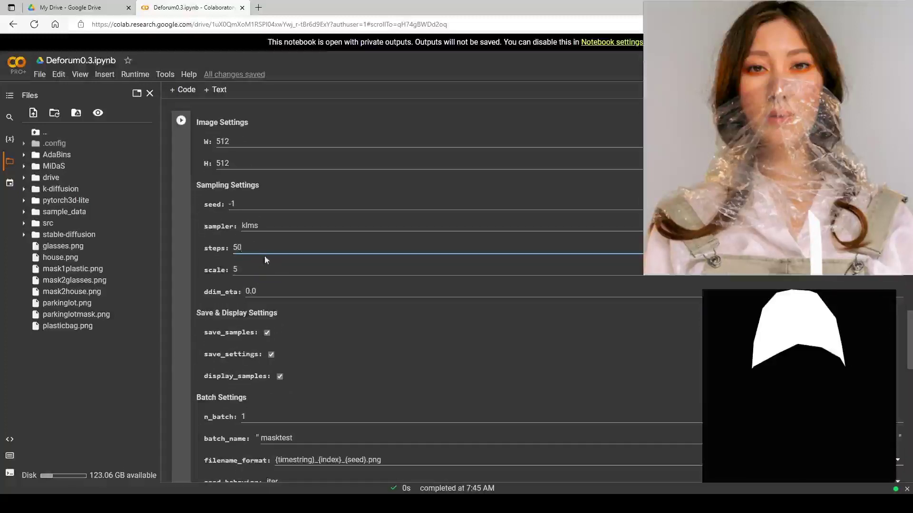
scroll(257, 237, "down", 1)
scroll(291, 212, "down", 4)
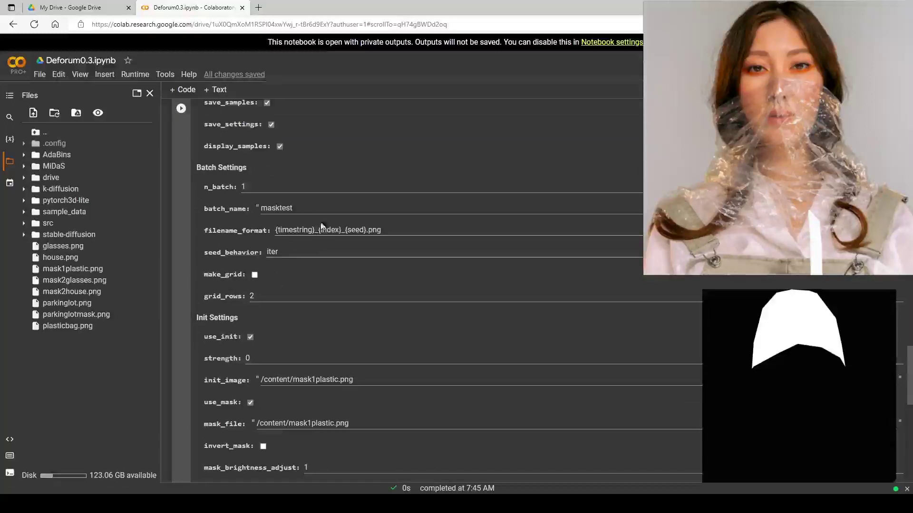
- Change batch_name in the Batch Settings to masktutorial
left_click(304, 201)
key("BackSpace")
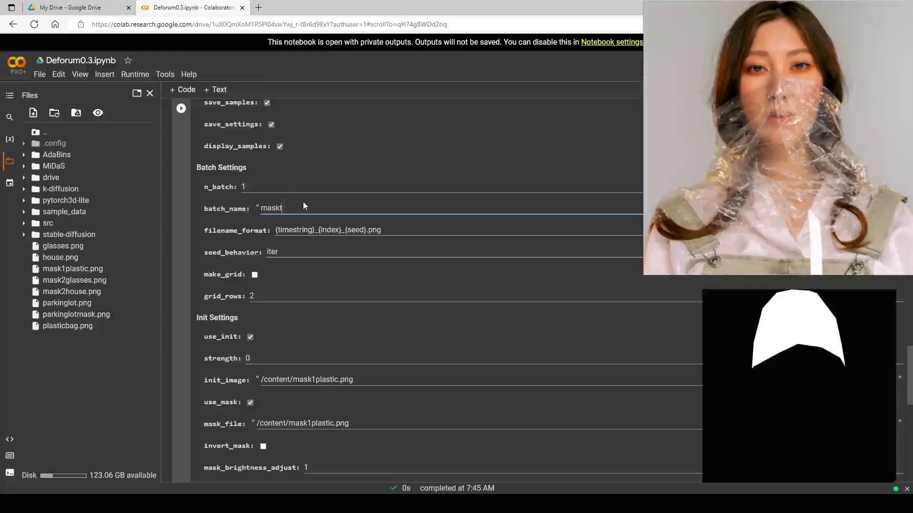
type("utotir")
key("BackSpace")
key("BackSpace")
type("rial")
- Copy the path of plasticbag.png and set init_image to /content/plasticbag.png in the Init Settings
scroll(318, 284, "down", 1)
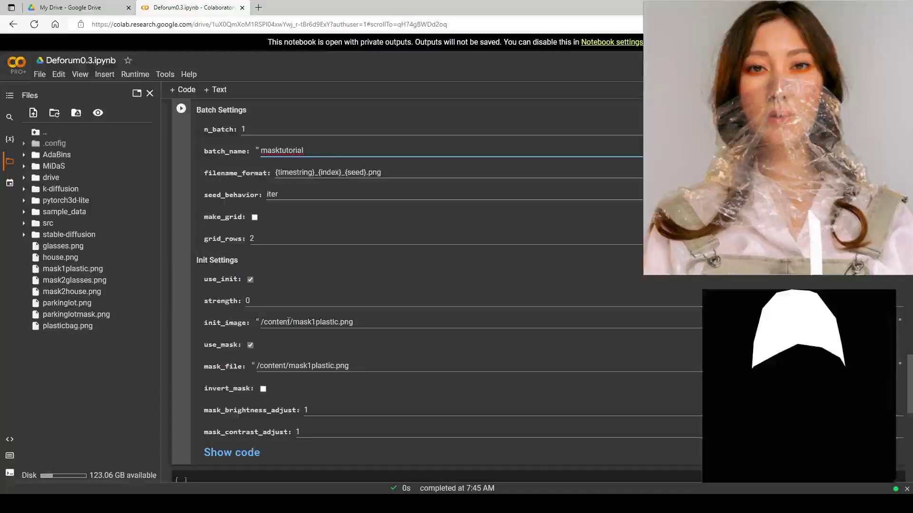
right_click(48, 326)
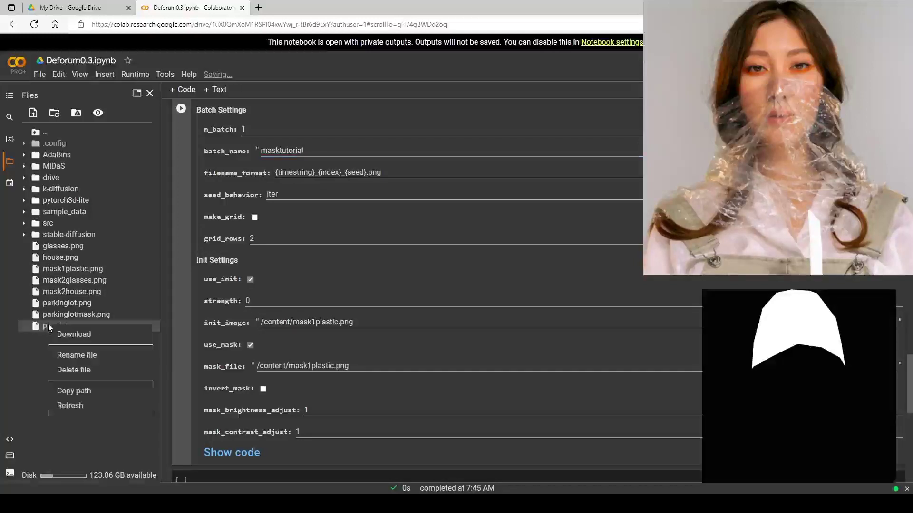
left_click(84, 391)
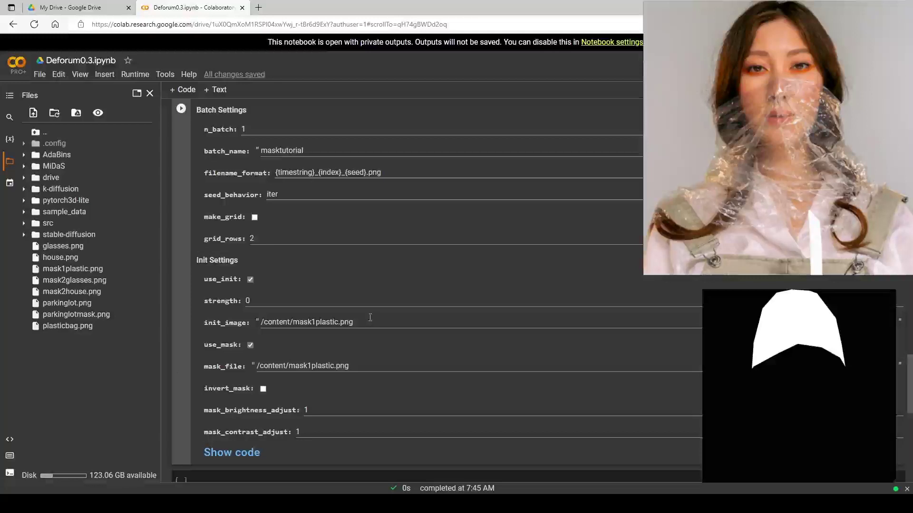
left_click_drag(369, 318, 187, 321)
key("ctrl+v")
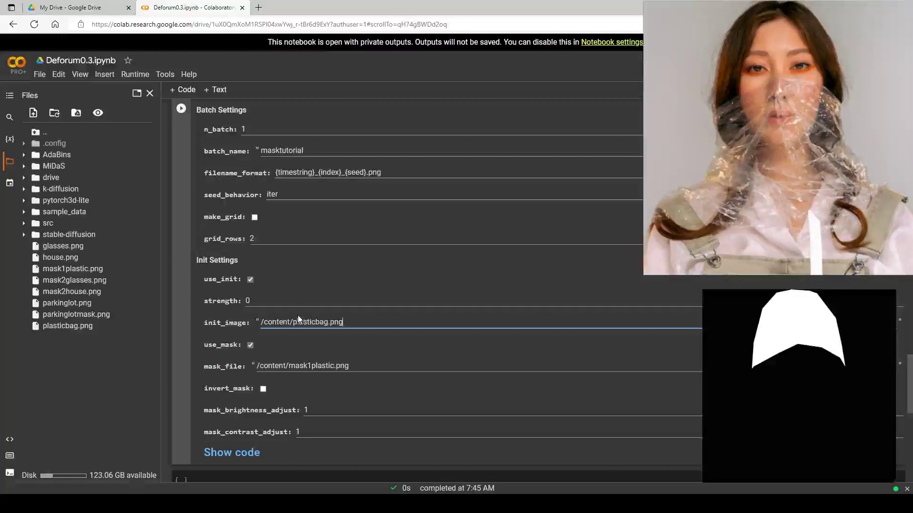
- Check the mask settings, and rerun the Prompts cell and the hidden Animation Settings cell
scroll(288, 309, "down", 1)
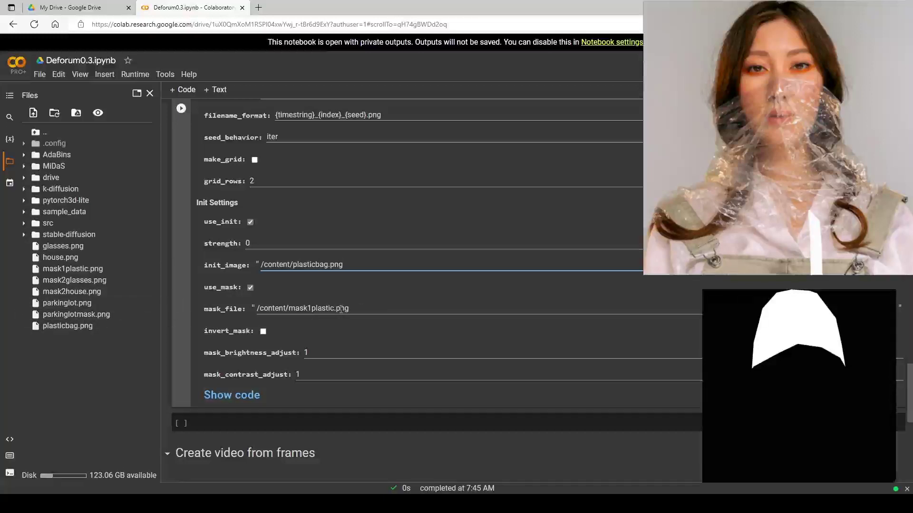
scroll(325, 308, "down", 1)
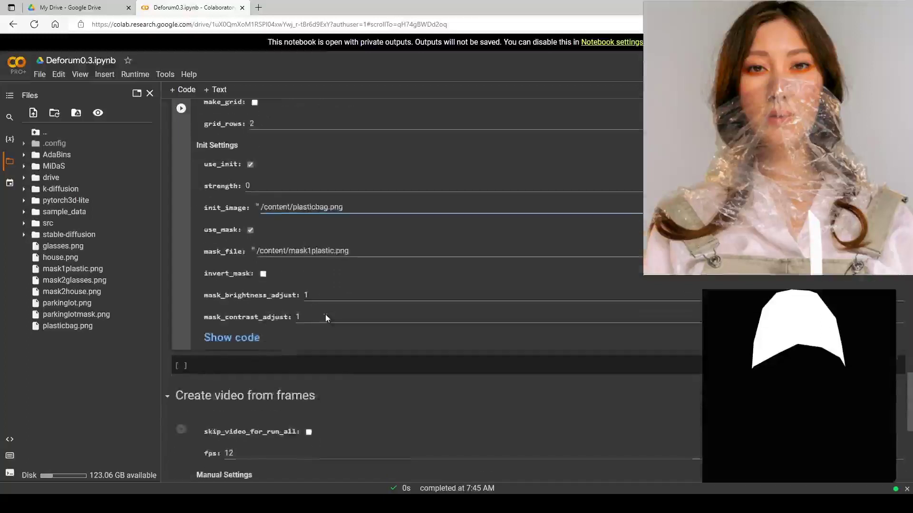
scroll(298, 295, "up", 6)
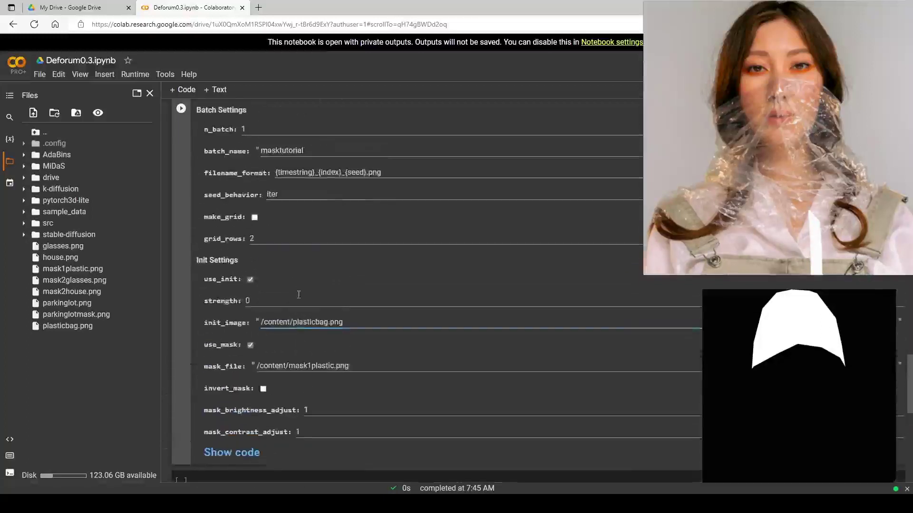
scroll(237, 247, "up", 5)
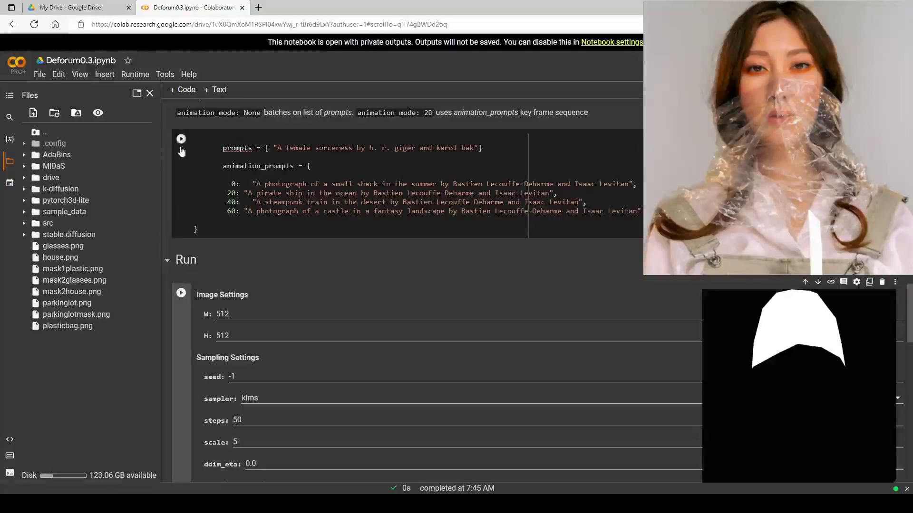
scroll(255, 234, "up", 5)
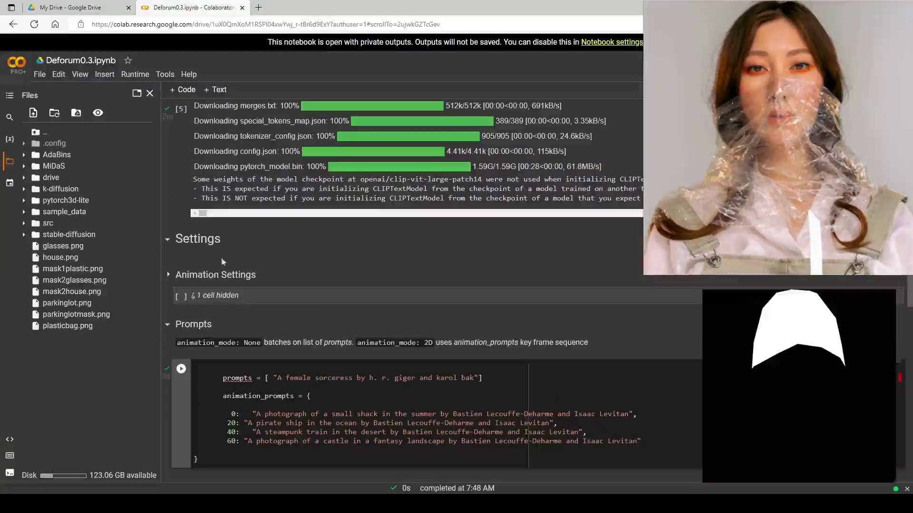
left_click(189, 297)
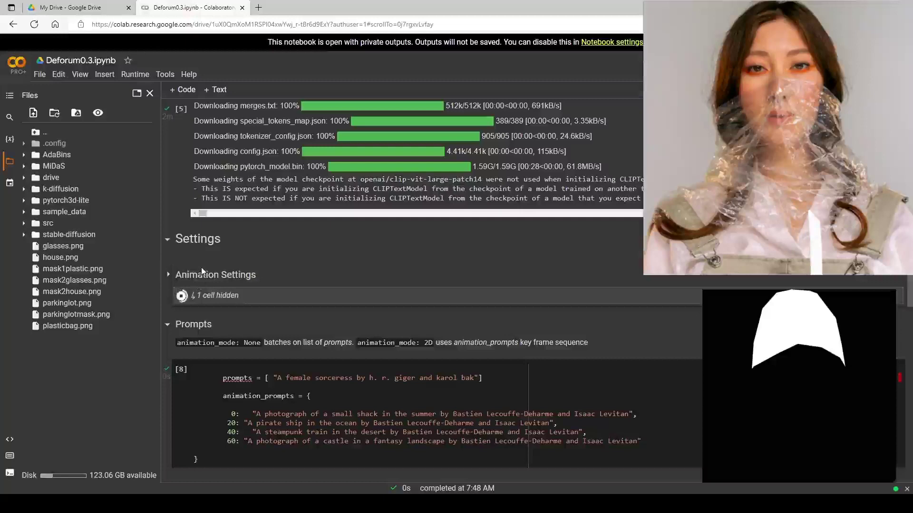
- Execute the Run cell to generate the masked image from plasticbag.png and view its output
scroll(189, 295, "down", 5)
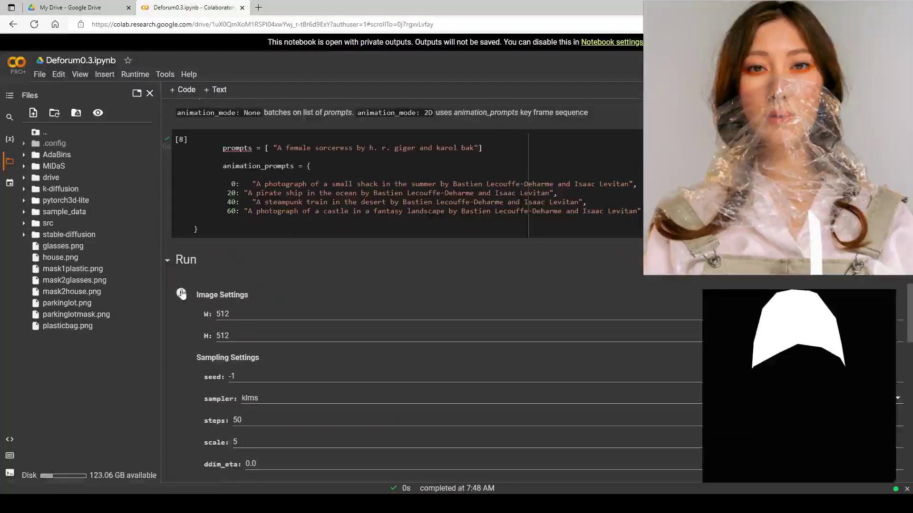
left_click(181, 294)
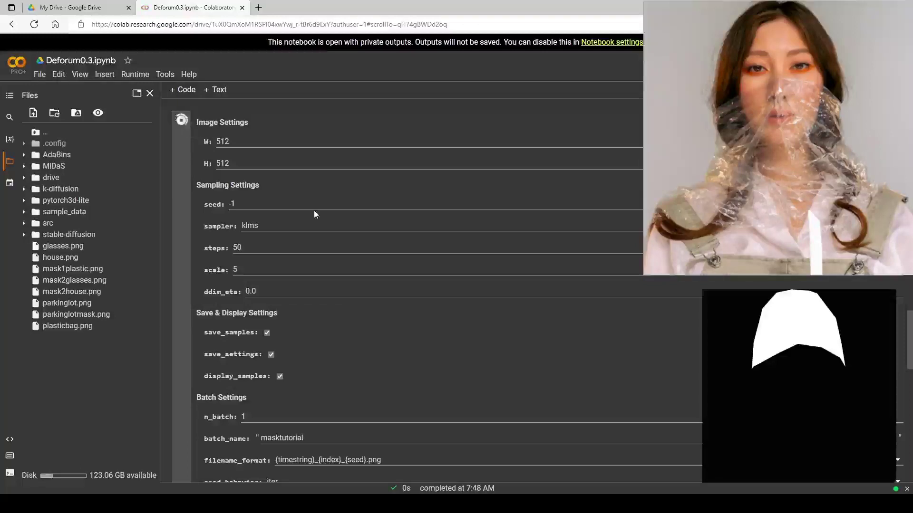
scroll(347, 227, "down", 1)
scroll(373, 224, "down", 1)
scroll(370, 241, "down", 1)
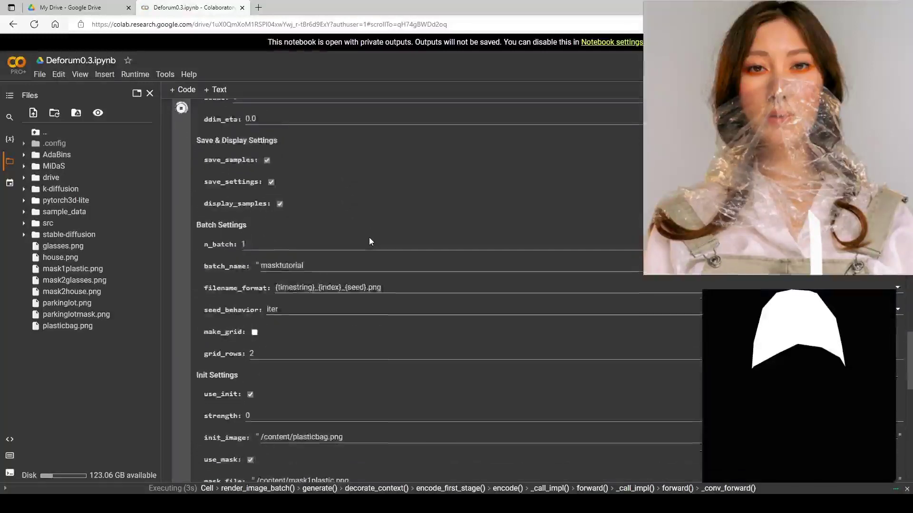
scroll(369, 238, "down", 5)
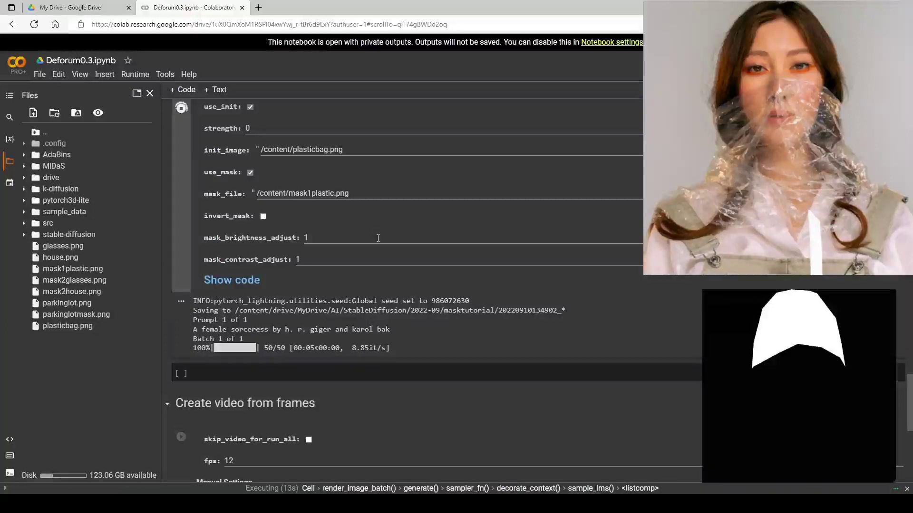
scroll(380, 252, "down", 4)
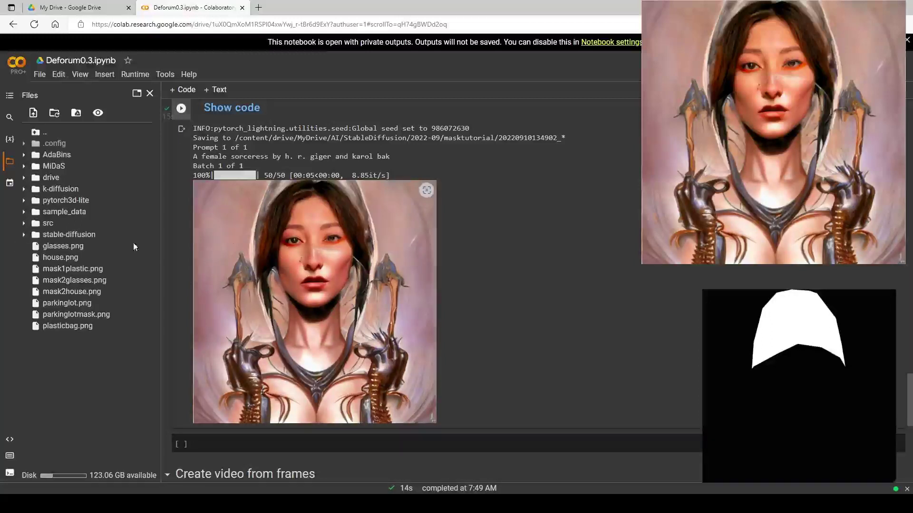
- Execute the Run cell again with the prompt "A portrait of a female sorceress by karol bak" and view the generated image
scroll(304, 238, "up", 3)
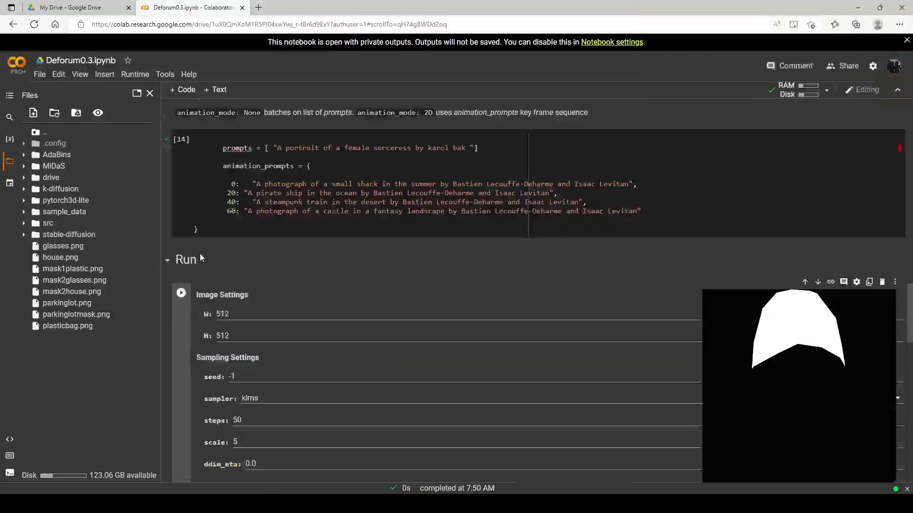
scroll(200, 258, "down", 1)
left_click(180, 235)
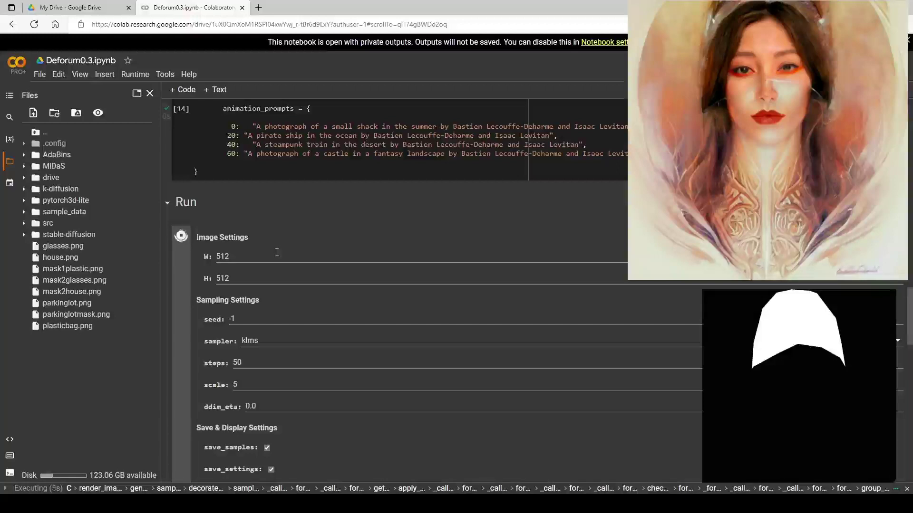
scroll(359, 210, "down", 7)
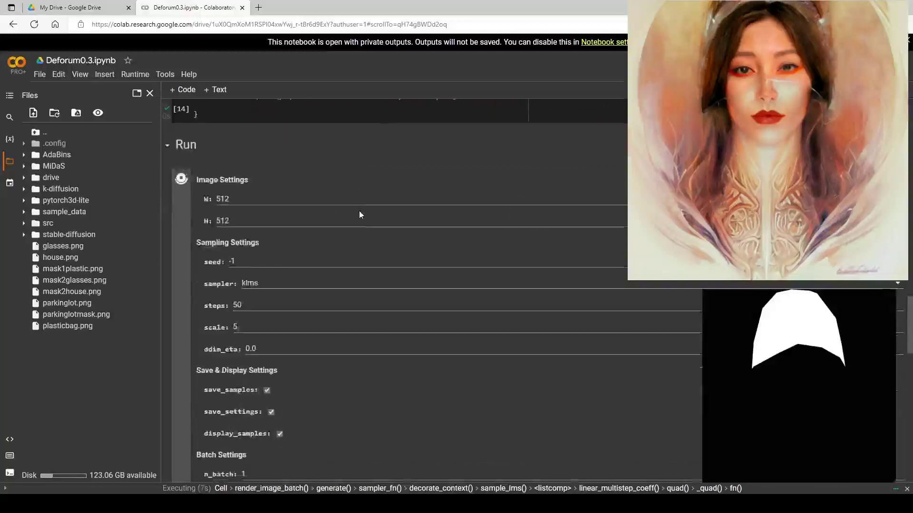
scroll(360, 213, "down", 7)
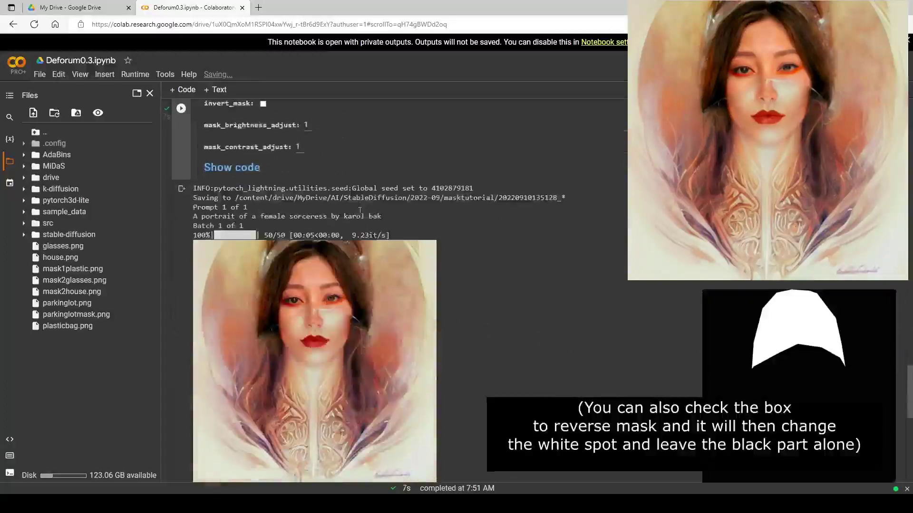
scroll(488, 269, "down", 1)
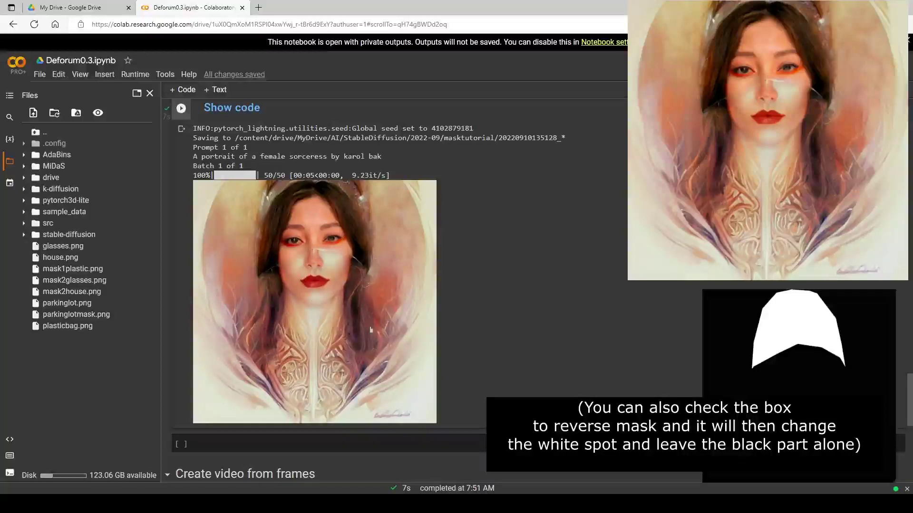
- Copy the path of house.png and set init_image to /content/house.png in the Init Settings
scroll(358, 317, "up", 1)
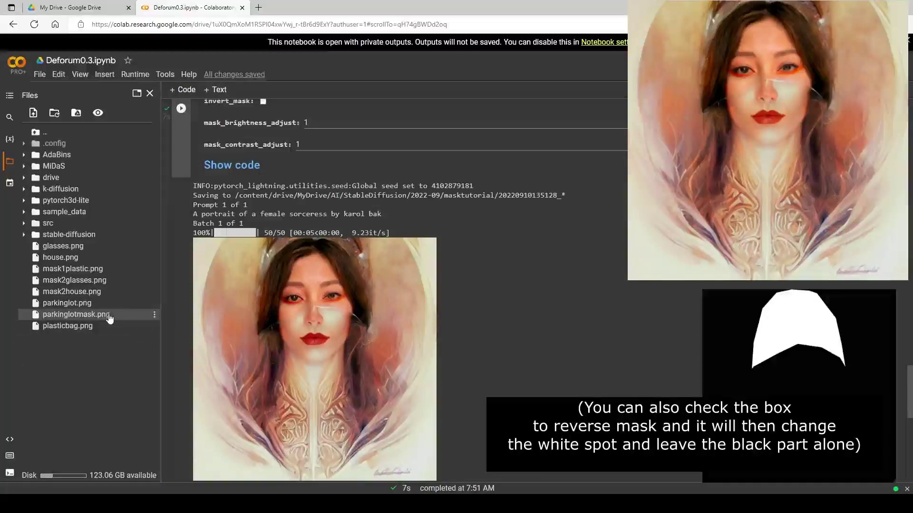
right_click(48, 253)
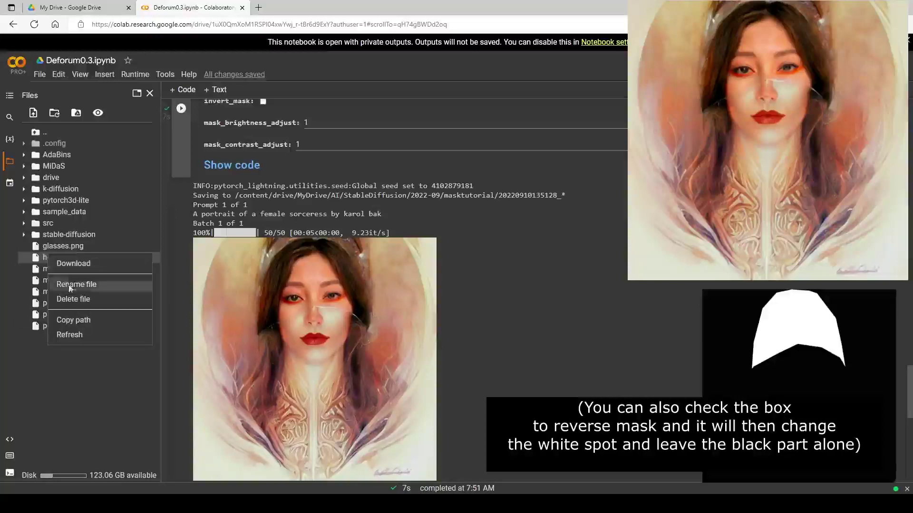
left_click(82, 319)
scroll(265, 311, "up", 6)
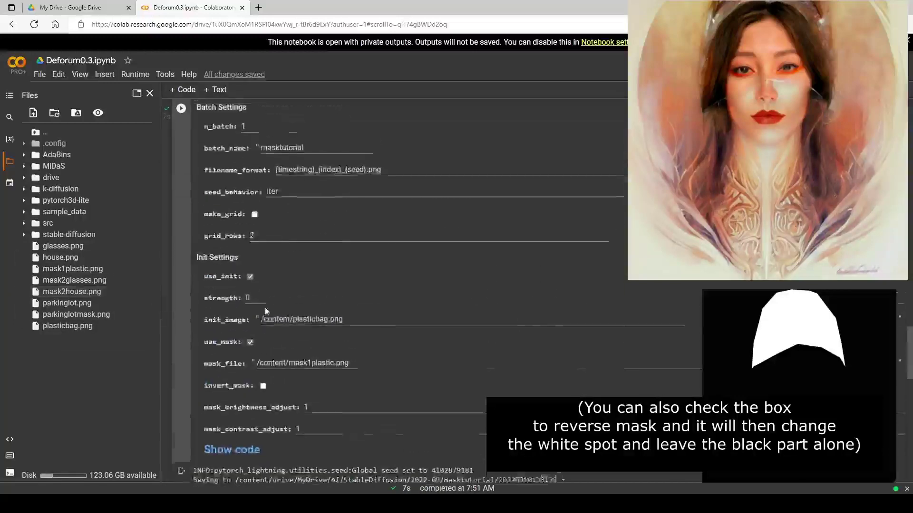
scroll(271, 315, "up", 3)
scroll(288, 325, "down", 1)
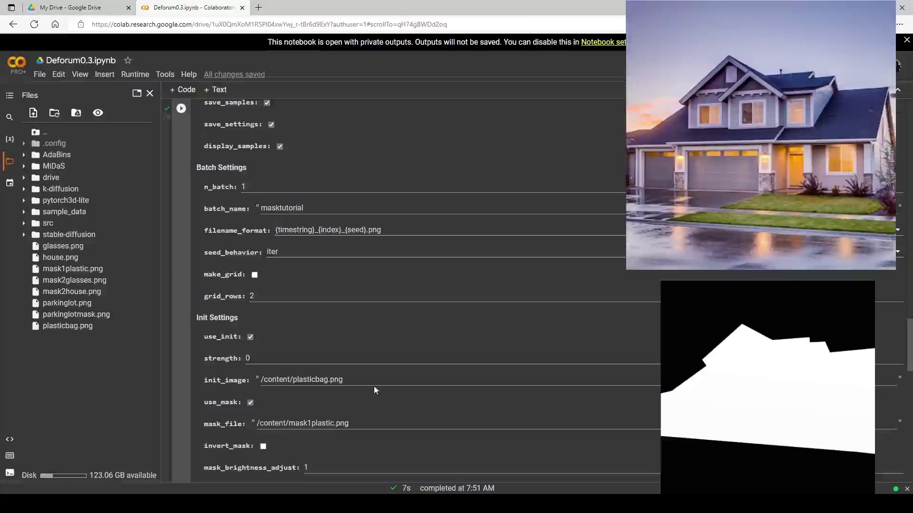
key("ctrl+a")
key("ctrl+v")
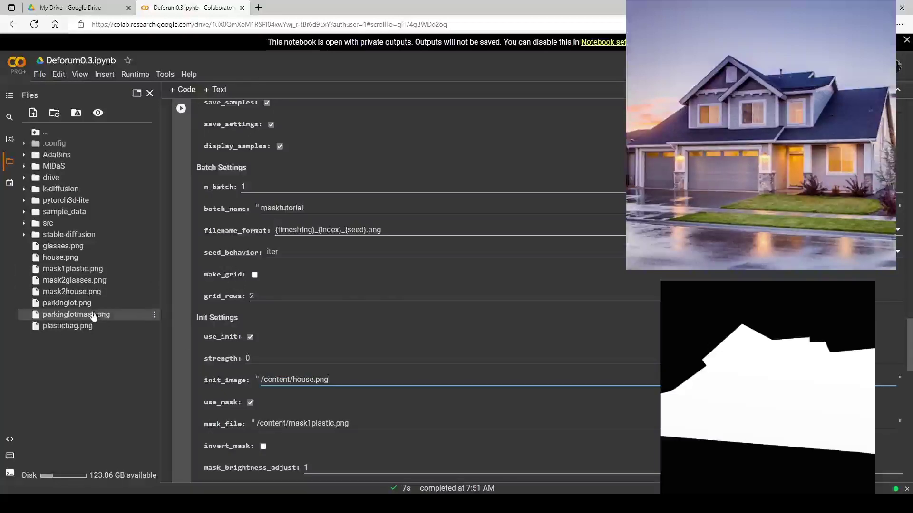
- Copy the path of mask2house.png and set mask_file to /content/mask2house.png
right_click(81, 291)
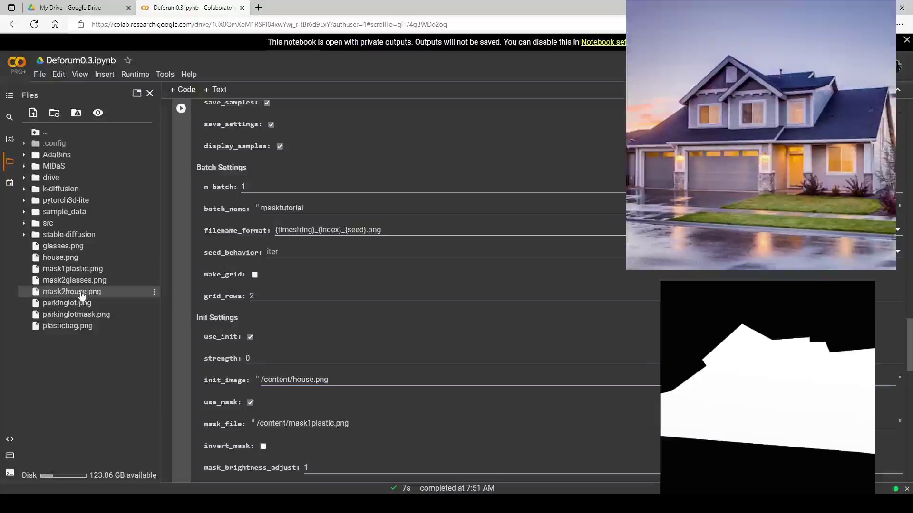
left_click(116, 356)
scroll(352, 294, "down", 4)
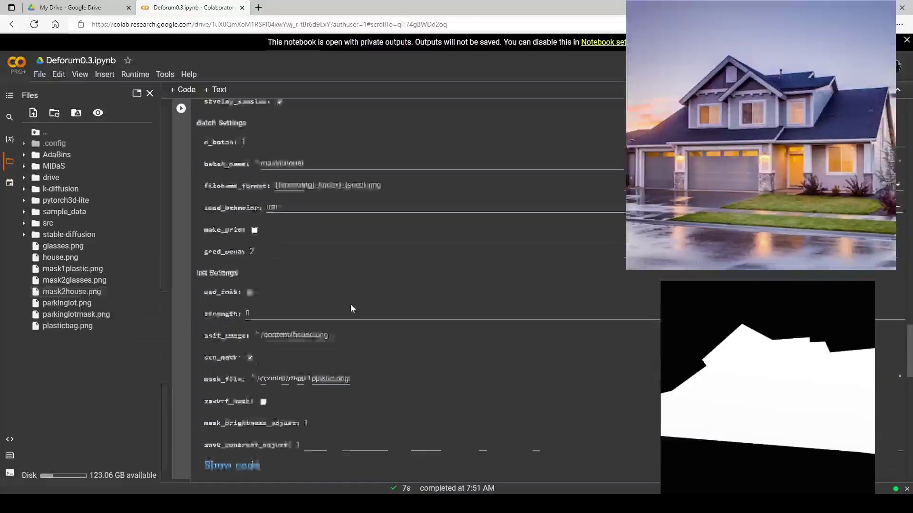
left_click_drag(367, 250, 258, 231)
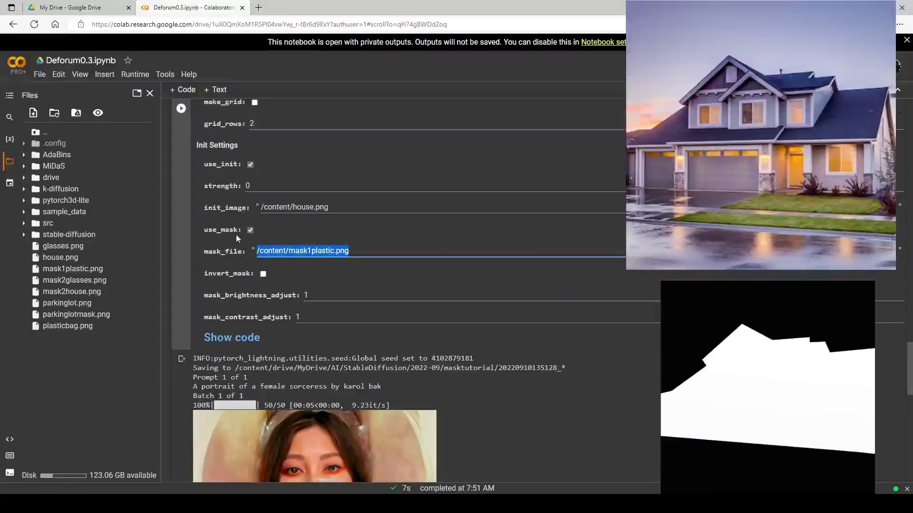
key("BackSpace")
key("ctrl+v")
- Change the prompt to "A house in a sci fi city by Stephan Martiniere" and rerun the Prompts cell
scroll(295, 235, "up", 8)
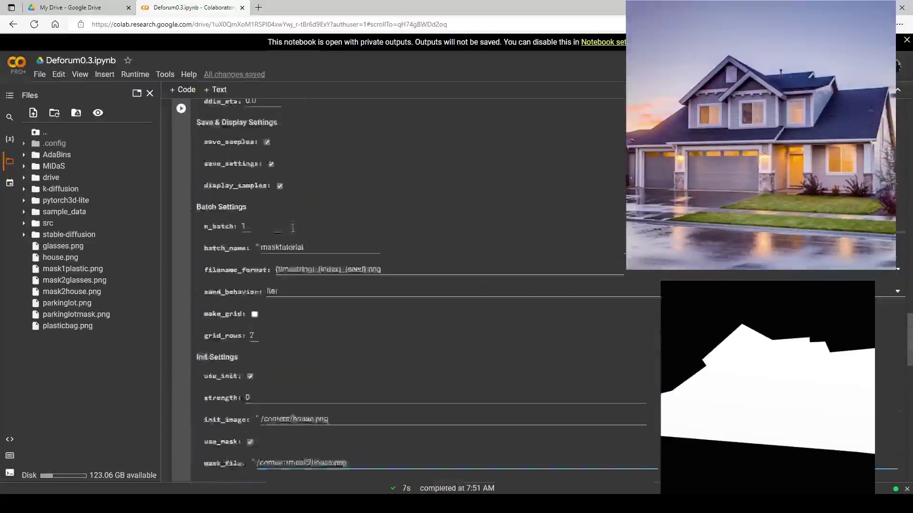
scroll(313, 244, "up", 6)
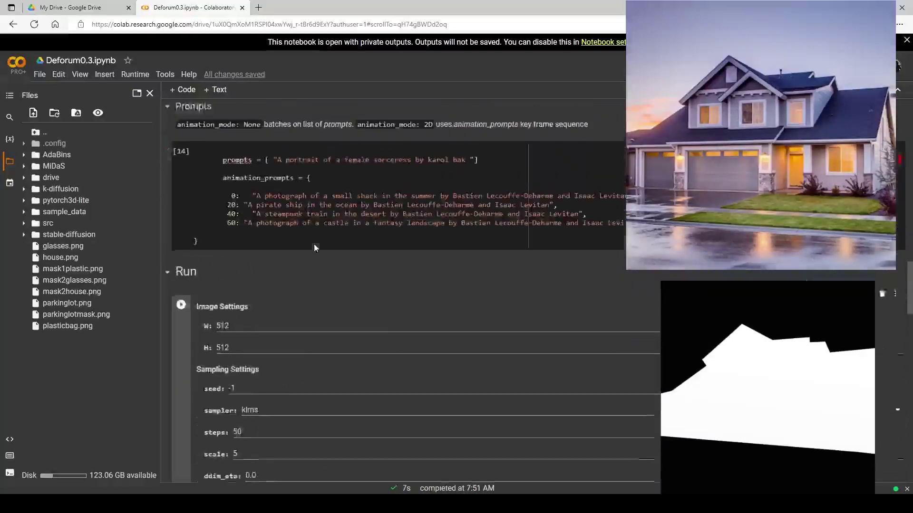
left_click(471, 264)
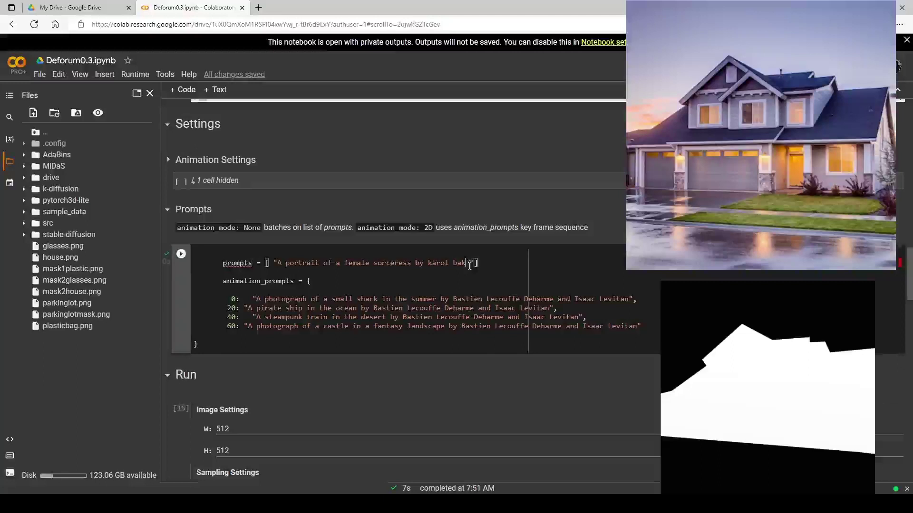
key("ctrl+BackSpace")
key("ctrl+BackSpace")
key("BackSpace")
key("BackSpace")
key("BackSpace")
key("BackSpace")
key("BackSpace")
key("BackSpace")
key("BackSpace")
key("BackSpace")
key("BackSpace")
key("BackSpace")
key("BackSpace")
key("BackSpace")
key("BackSpace")
key("BackSpace")
key("BackSpace")
key("BackSpace")
key("BackSpace")
key("BackSpace")
key("BackSpace")
key("BackSpace")
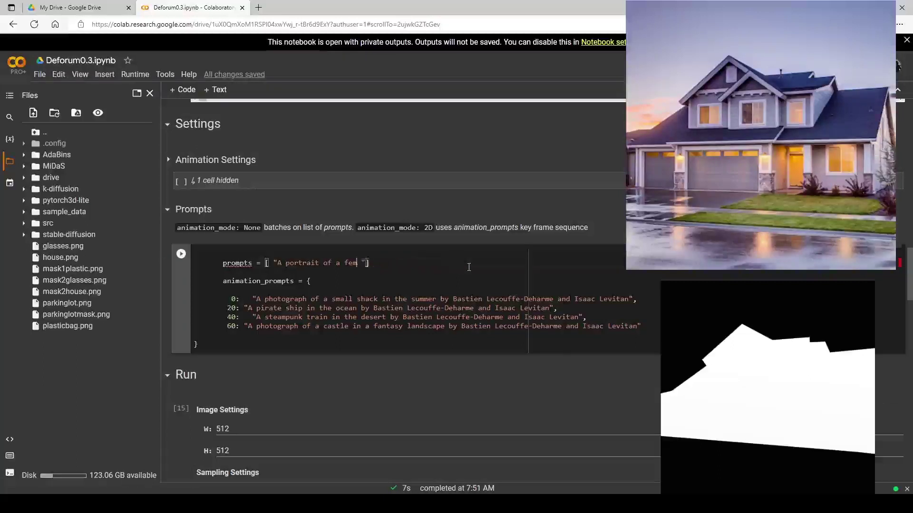
type("house in a sci fi city by Stephan Martiniere")
key("End")
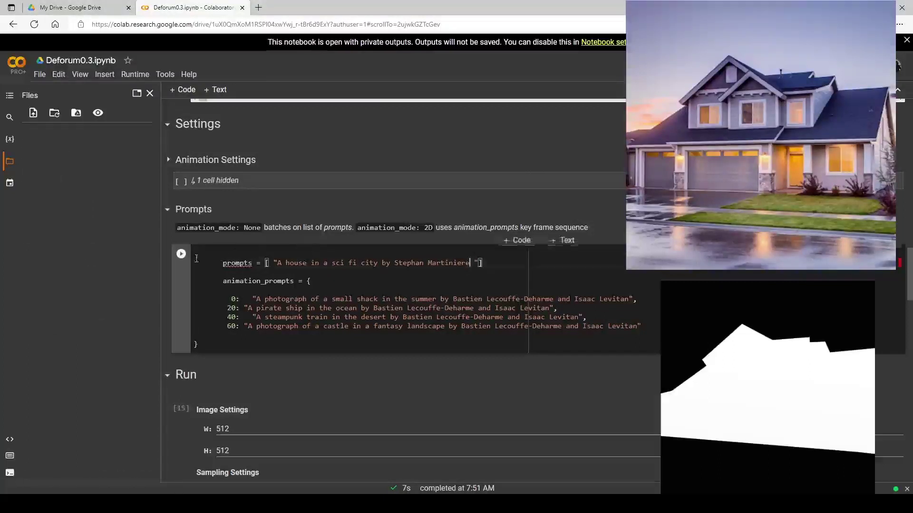
key("Left")
key("Left")
key("Left")
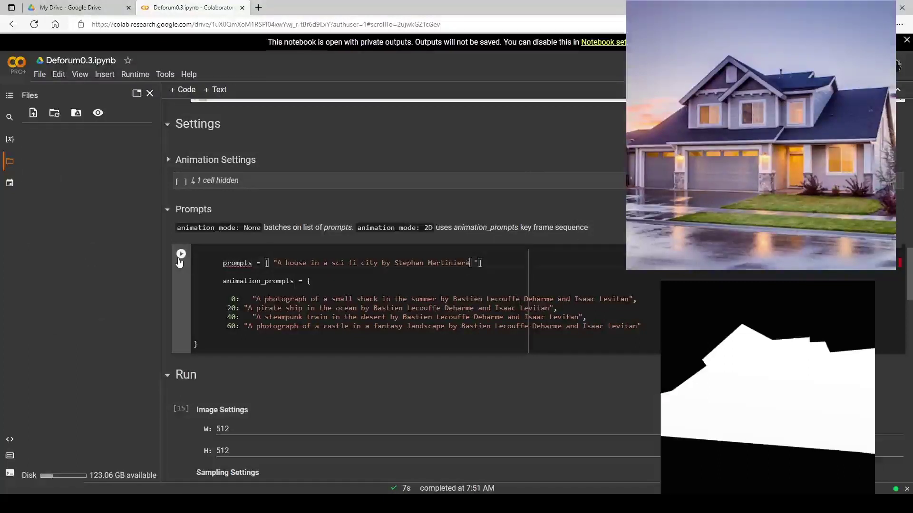
key("shift+Return")
- Close the file browser and execute the Run cell to generate the masked image from house.png
scroll(309, 247, "down", 2)
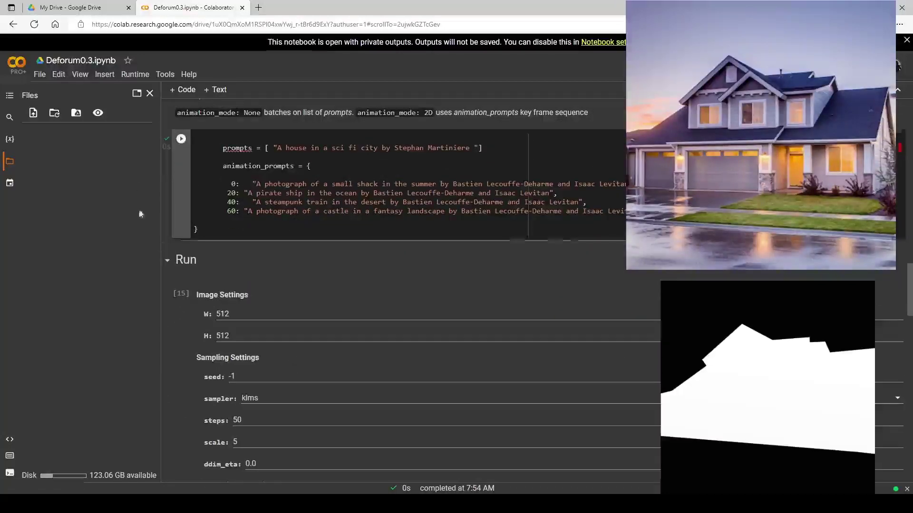
left_click(150, 94)
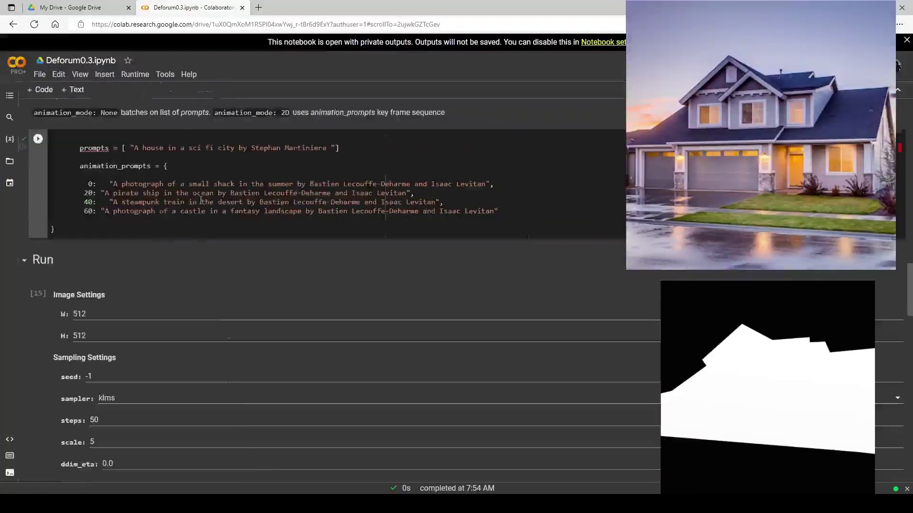
scroll(48, 293, "down", 3)
left_click(38, 120)
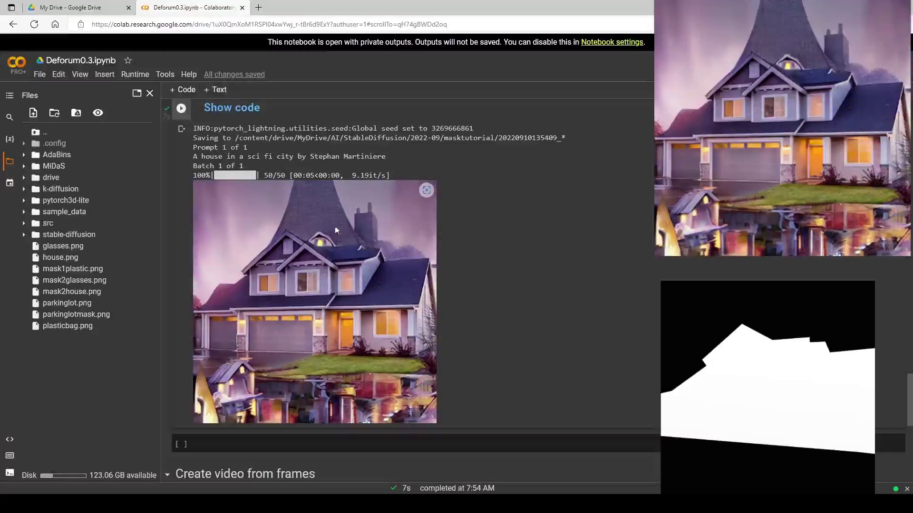
- Change the prompt to "a sci fi backdrop,matte painting,concept art by Stephan Martiniere" and rerun the Prompts cell
scroll(333, 223, "up", 15)
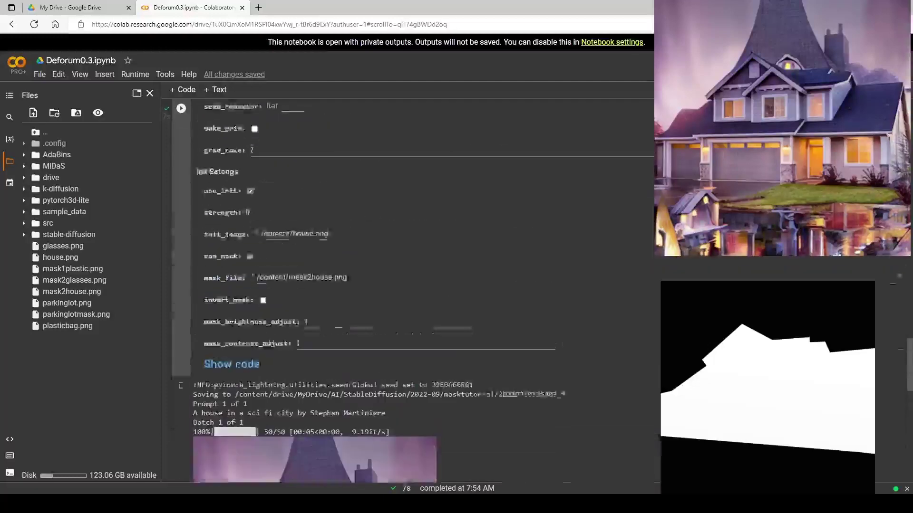
scroll(305, 231, "up", 2)
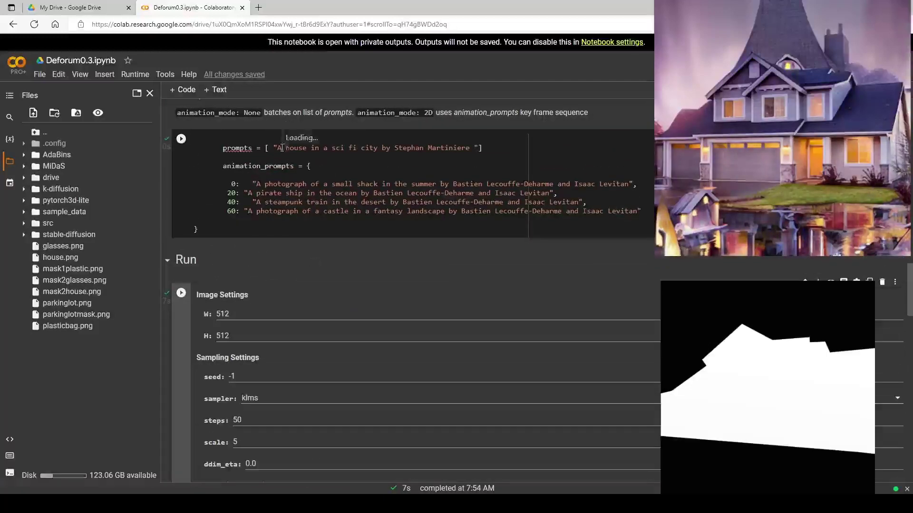
left_click_drag(279, 148, 327, 149)
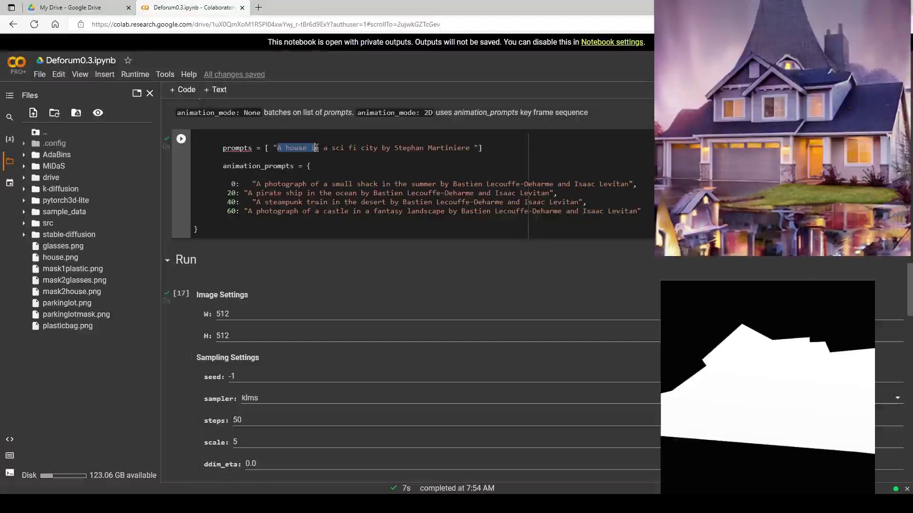
key("BackSpace")
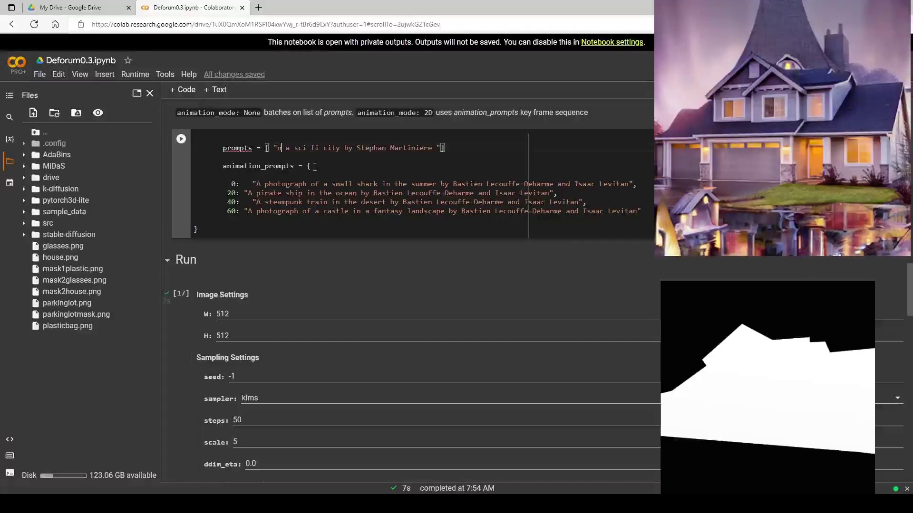
key("Delete")
key("Delete")
type("a")
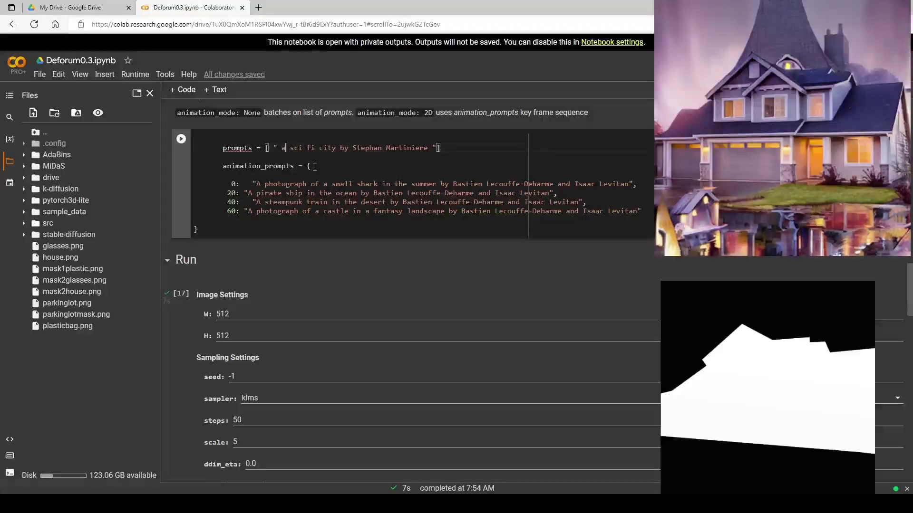
left_click_drag(320, 148, 338, 152)
type("backdrop,")
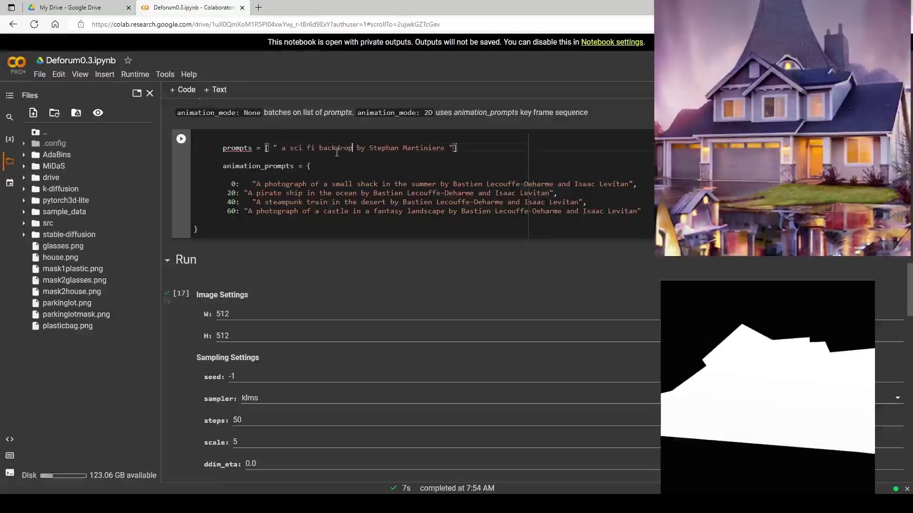
type("matte painting")
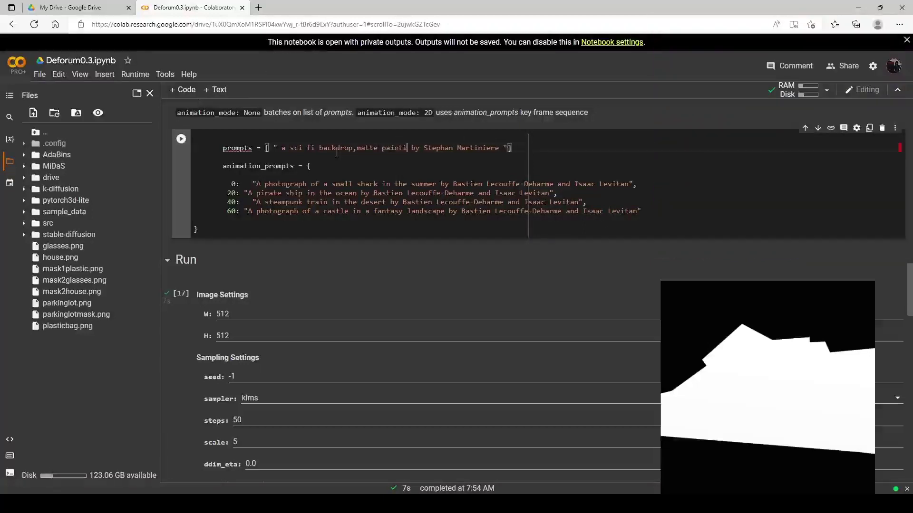
type(",concept")
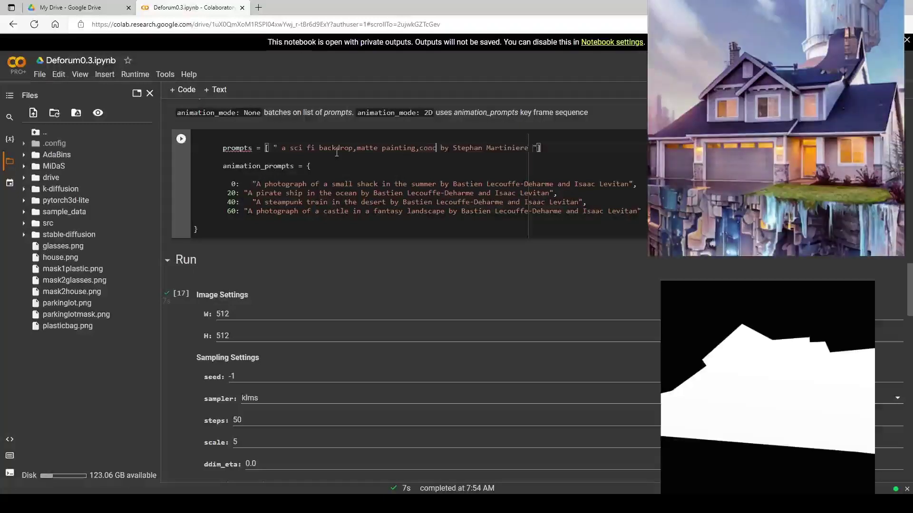
type(" art")
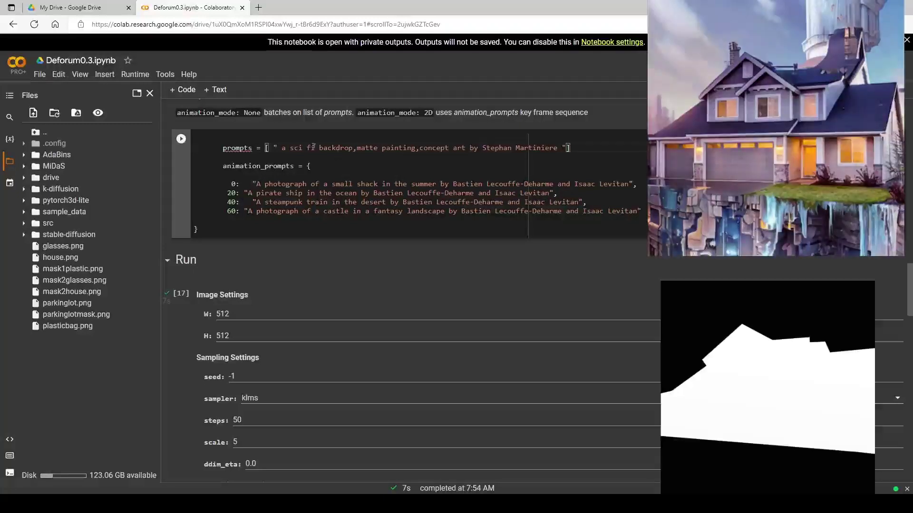
left_click(181, 140)
- Execute the Run cell with the sci fi backdrop prompt and compare the generated house image with the prompt and mask settings
scroll(188, 161, "down", 2)
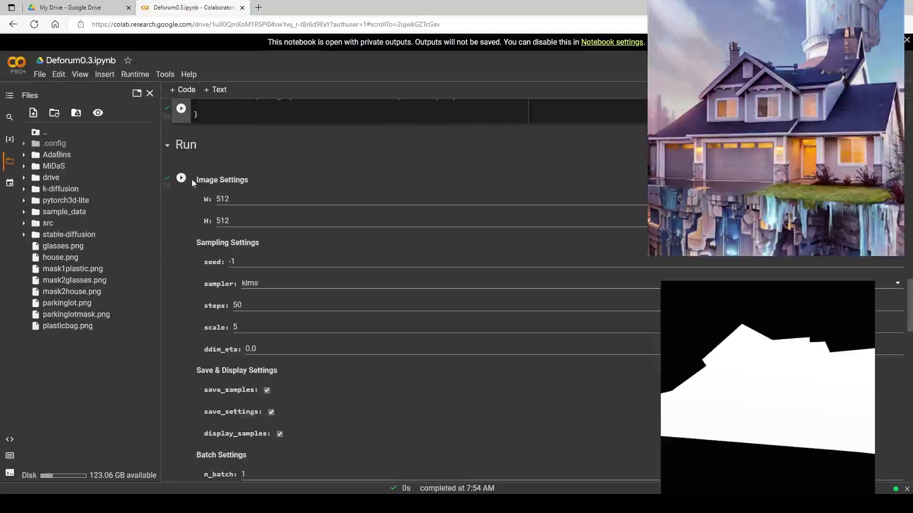
scroll(181, 164, "down", 1)
left_click(181, 120)
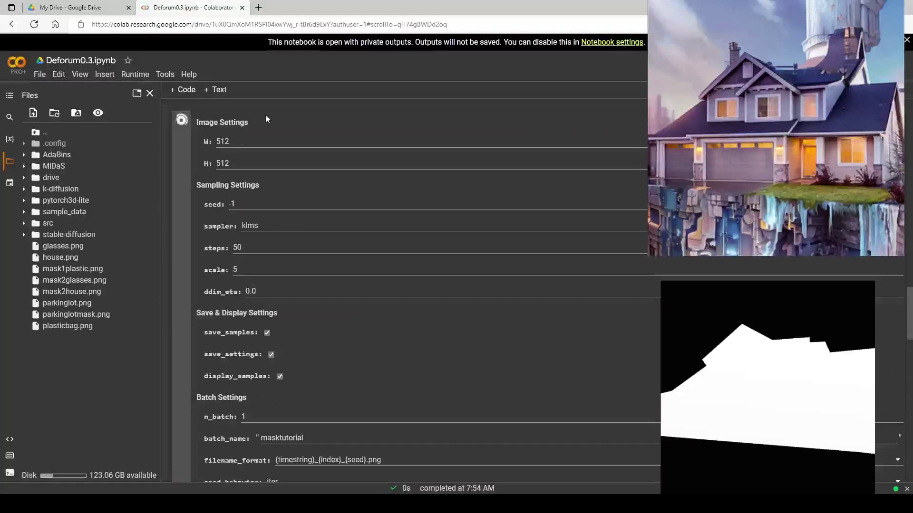
scroll(304, 223, "down", 3)
scroll(309, 225, "down", 2)
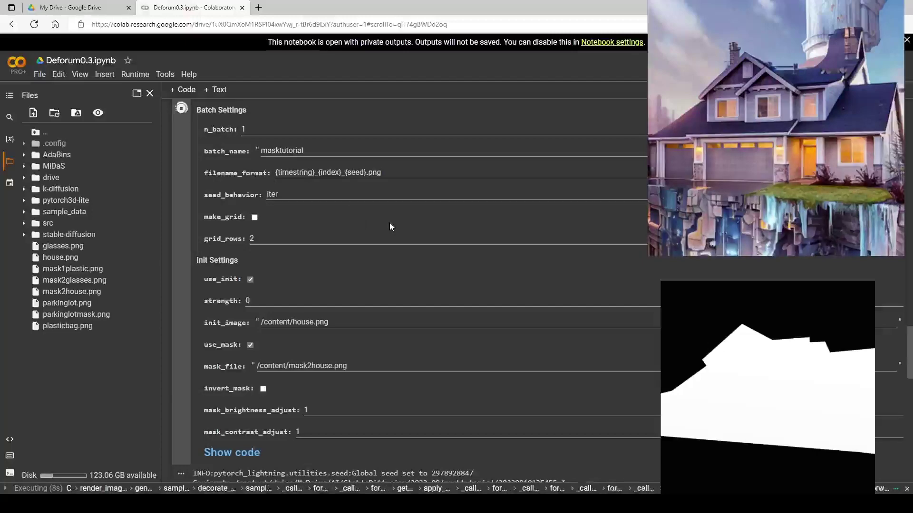
scroll(380, 230, "down", 2)
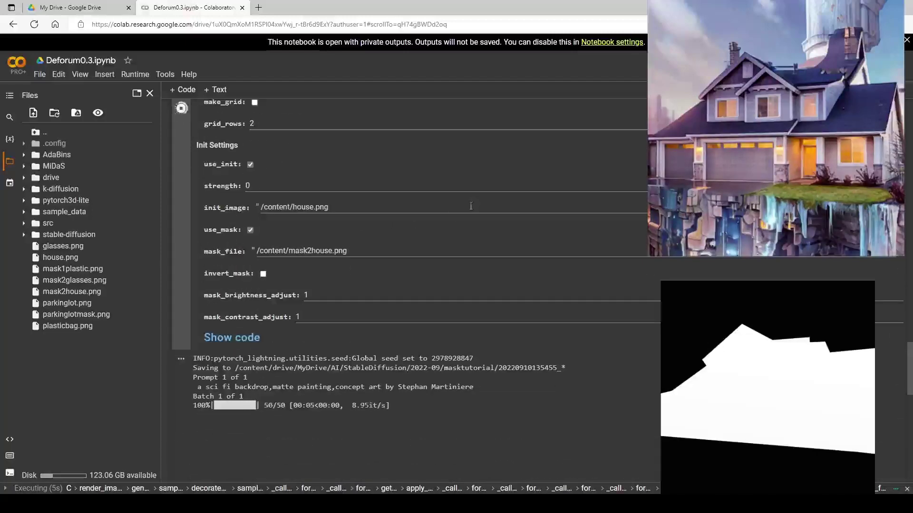
scroll(396, 213, "down", 4)
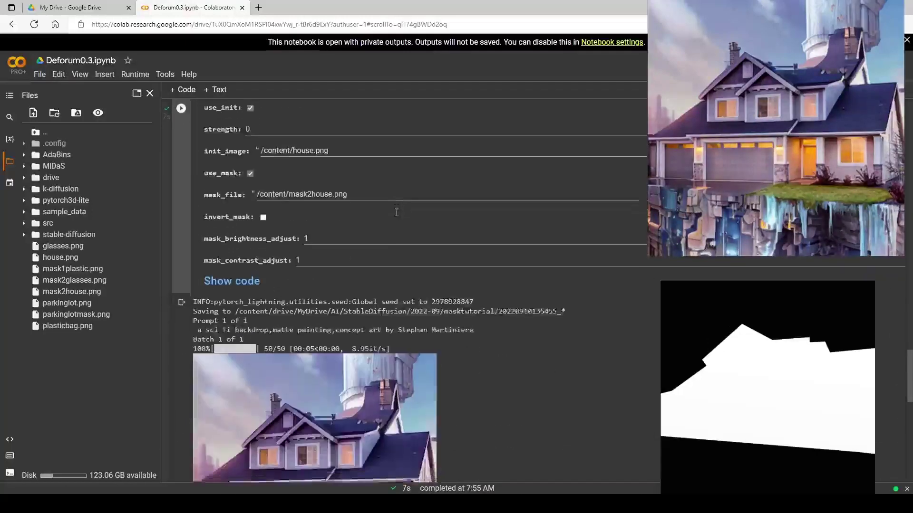
scroll(481, 235, "up", 2)
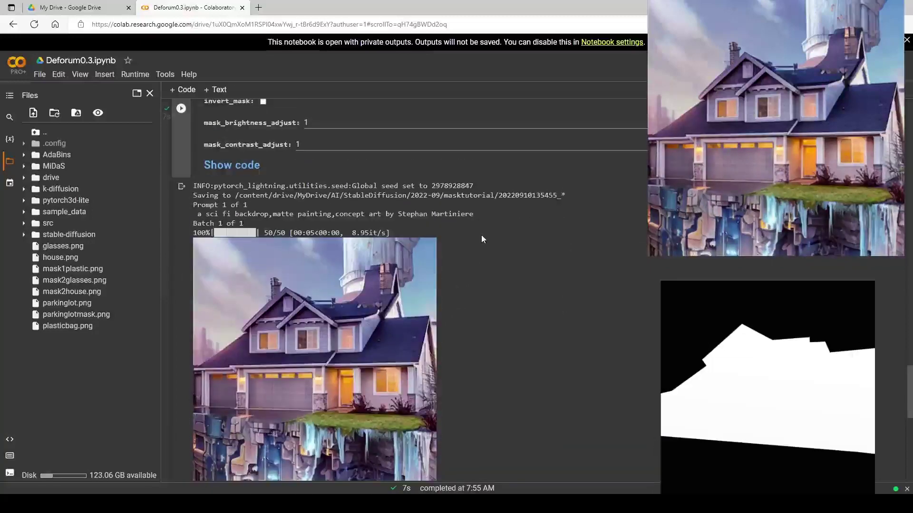
scroll(478, 235, "down", 4)
scroll(478, 235, "up", 1)
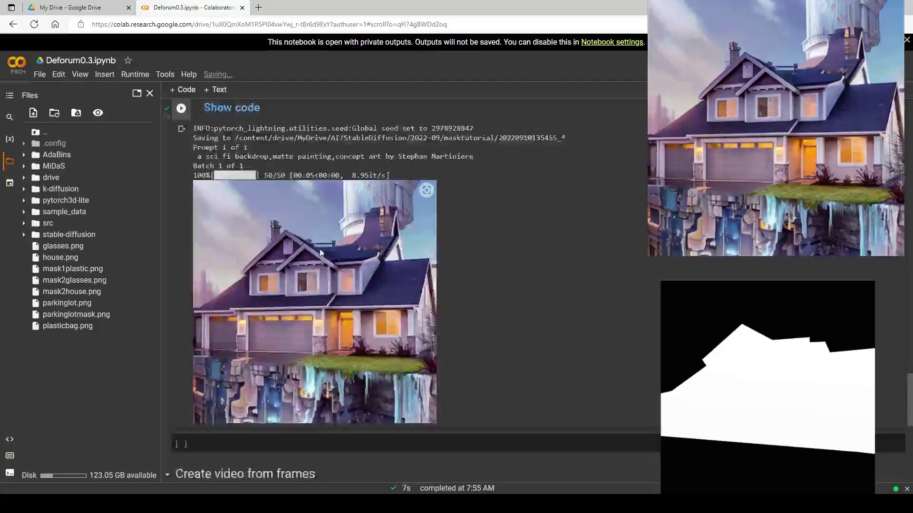
scroll(336, 251, "up", 15)
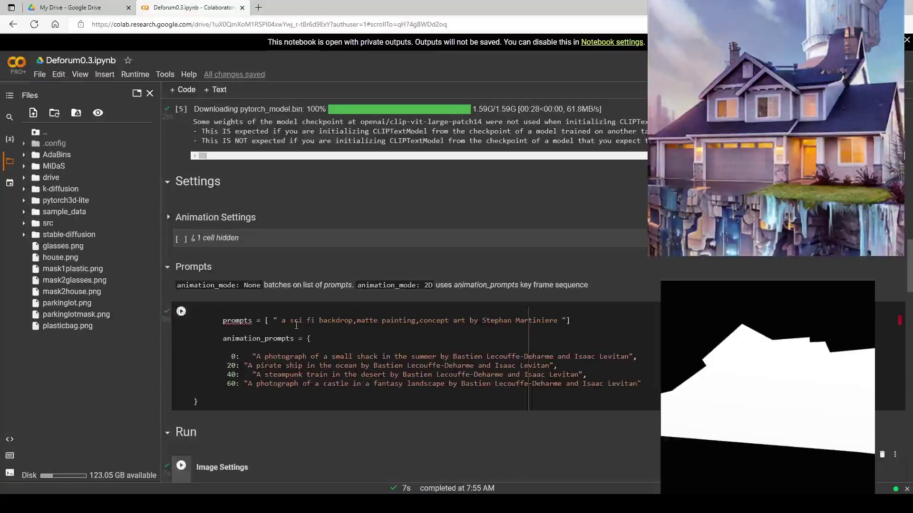
scroll(336, 319, "down", 5)
scroll(336, 319, "down", 10)
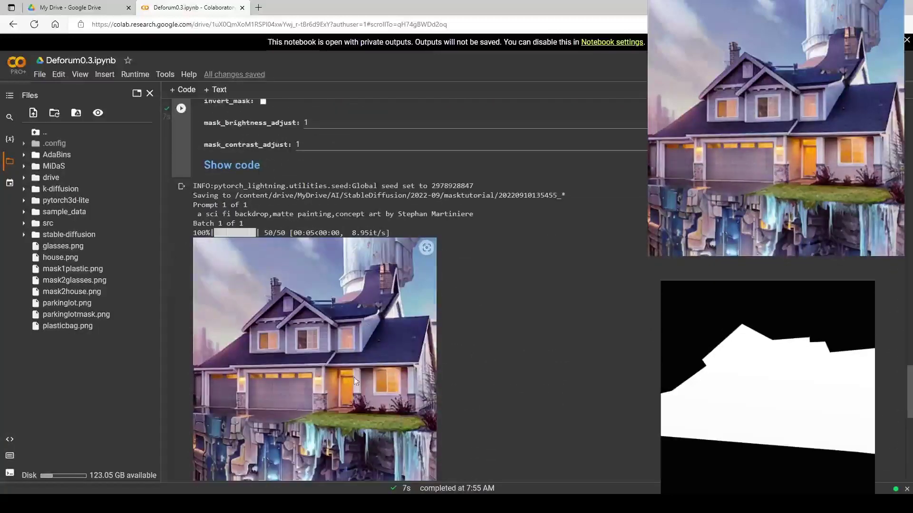
- Execute the Run cell again with the sci fi backdrop prompt to generate another masked house image
scroll(364, 261, "up", 12)
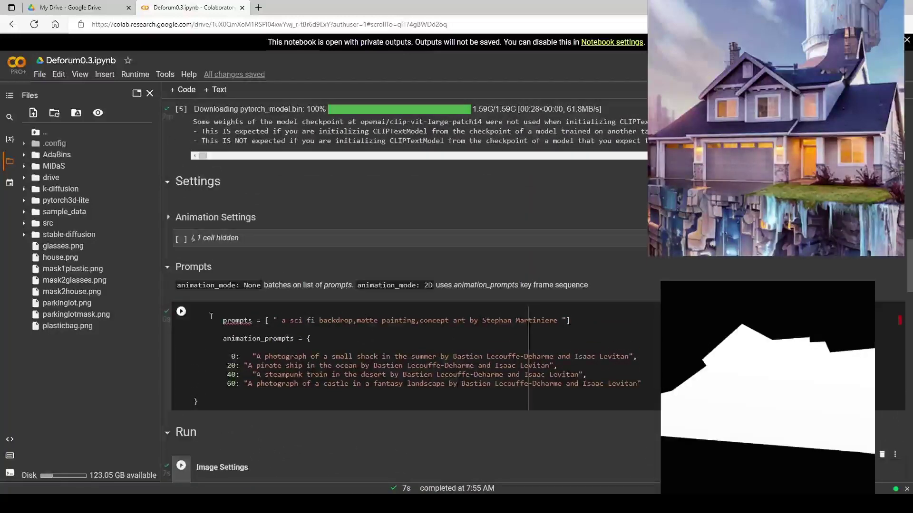
scroll(178, 185, "down", 6)
left_click(180, 179)
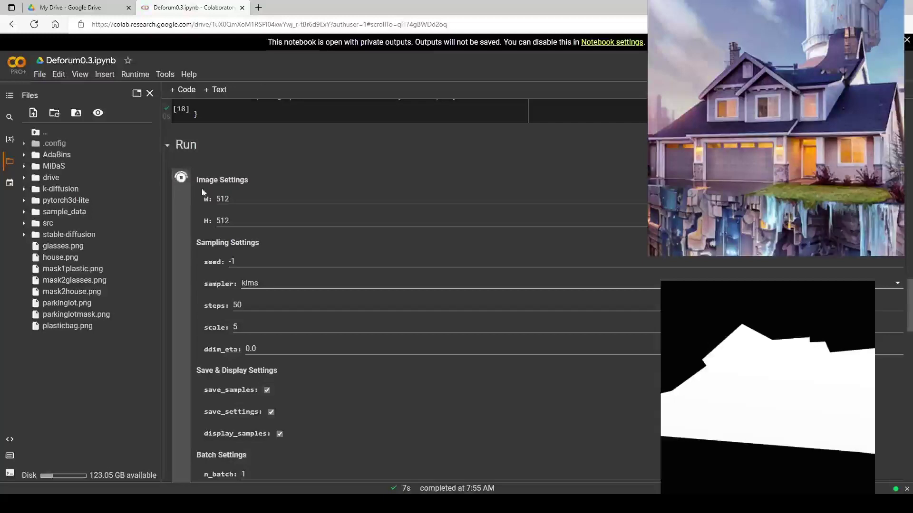
scroll(380, 238, "down", 2)
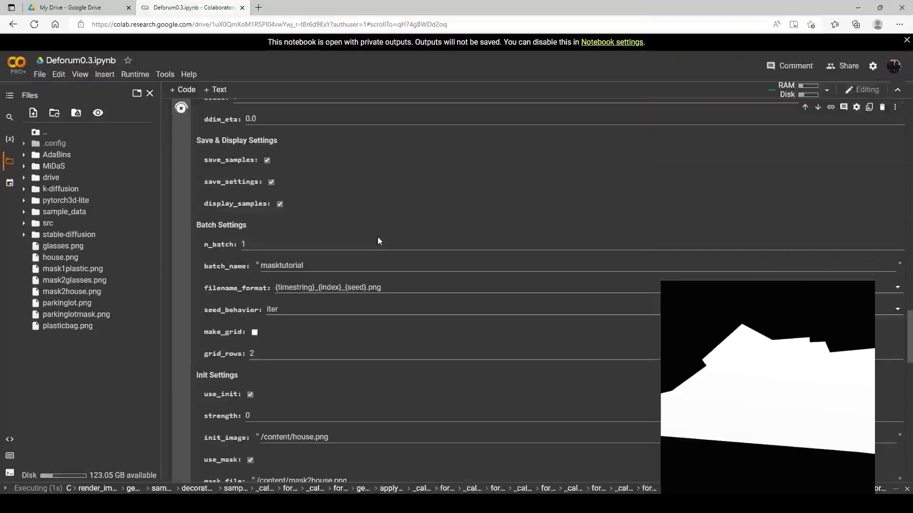
scroll(357, 240, "down", 5)
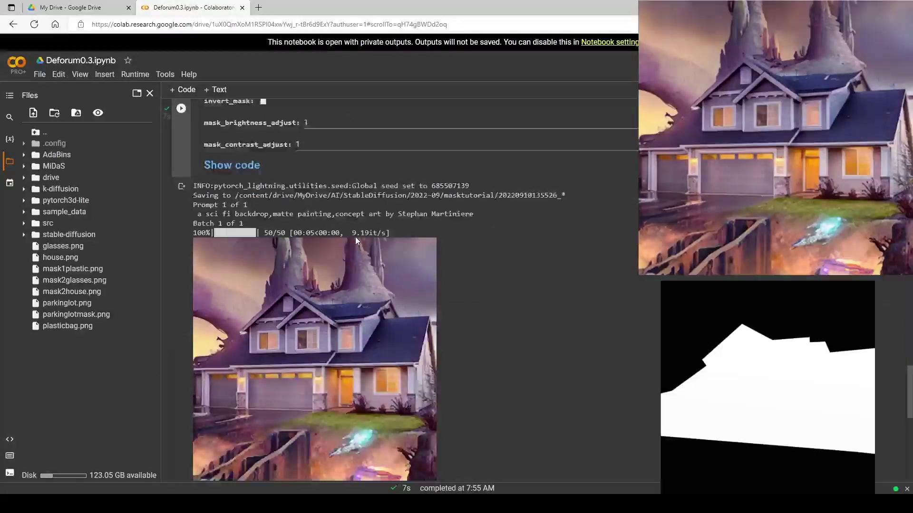
scroll(355, 237, "down", 1)
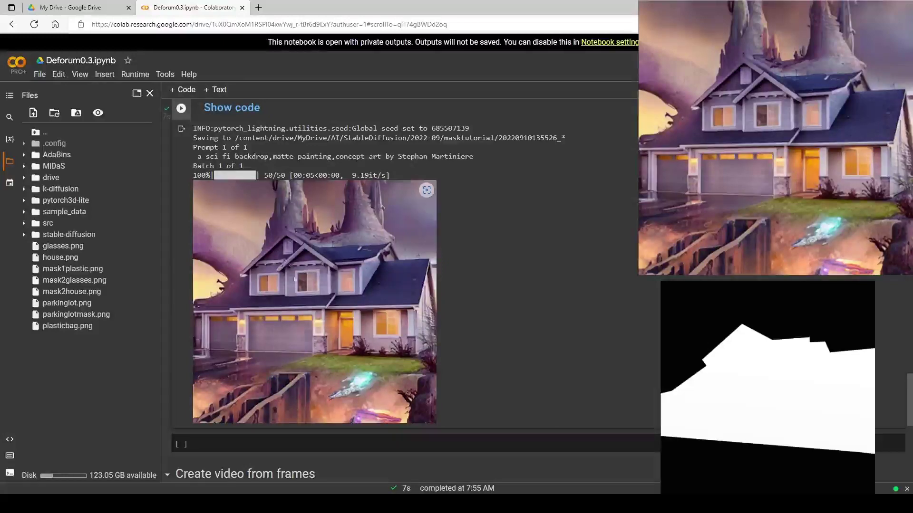
- Change the prompt to "a fractal mandelbrot design" and rerun the Prompts cell
scroll(286, 284, "up", 20)
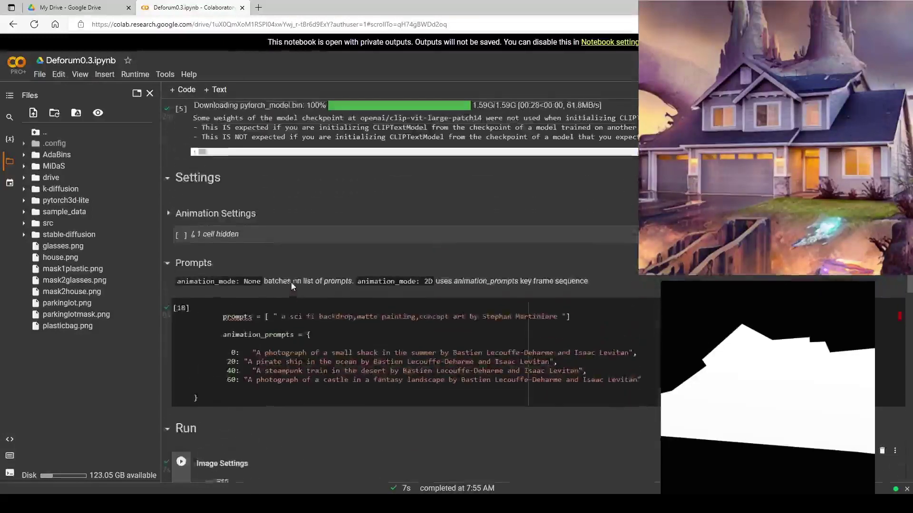
left_click_drag(282, 321, 552, 315)
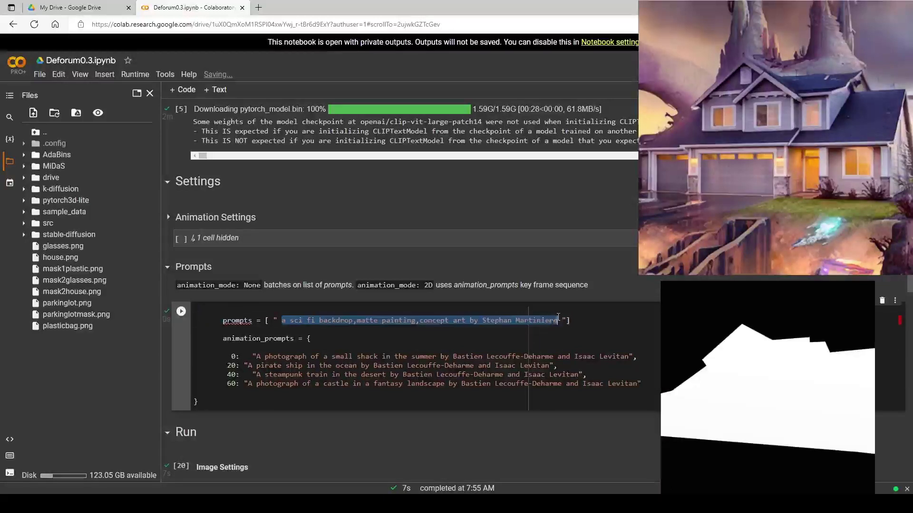
type("a frac")
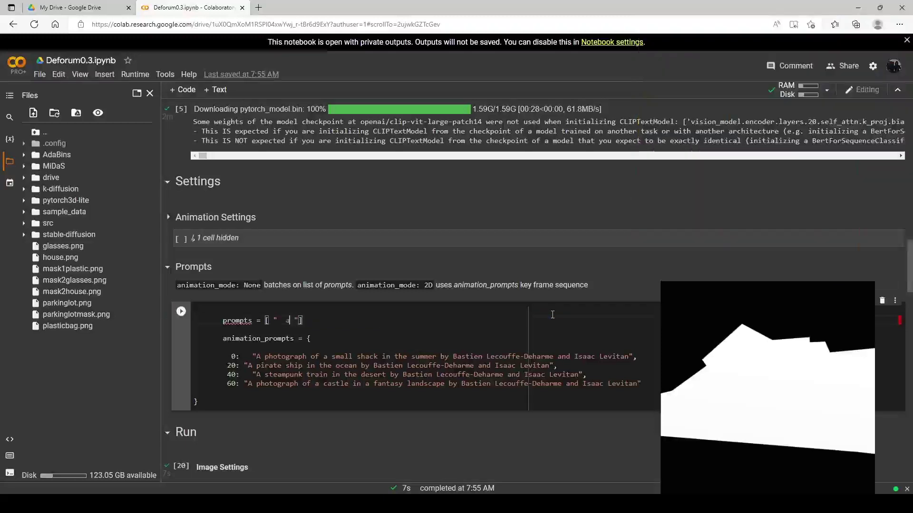
type("tal ma ")
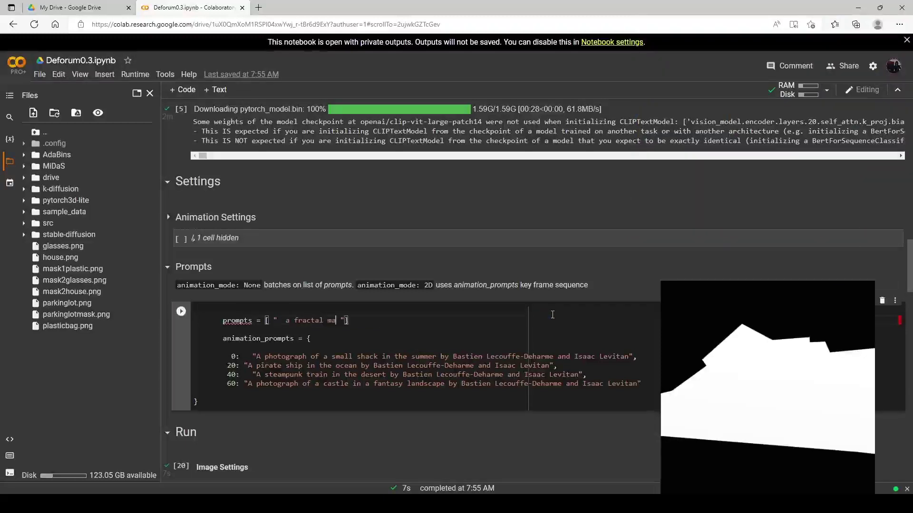
type("ndelbrot design")
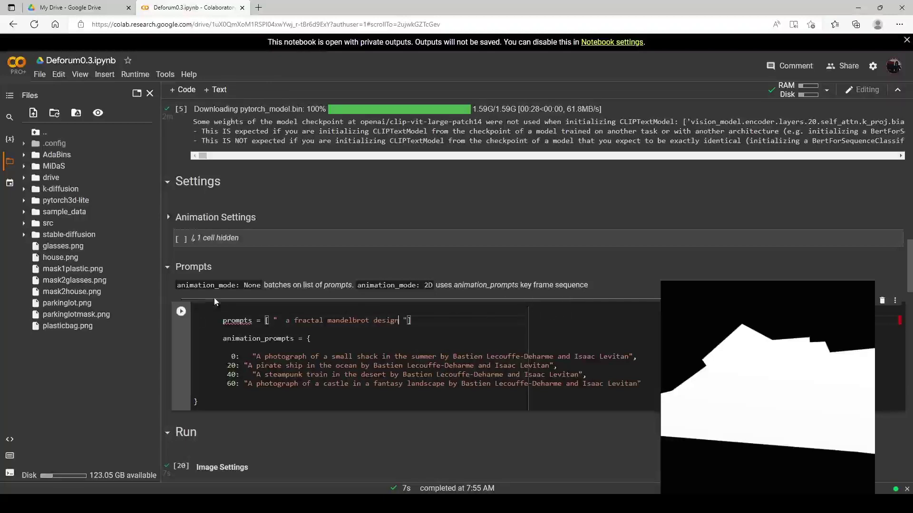
left_click(181, 311)
- Execute the Run cell with the fractal mandelbrot prompt and view the generated house image
scroll(230, 286, "down", 4)
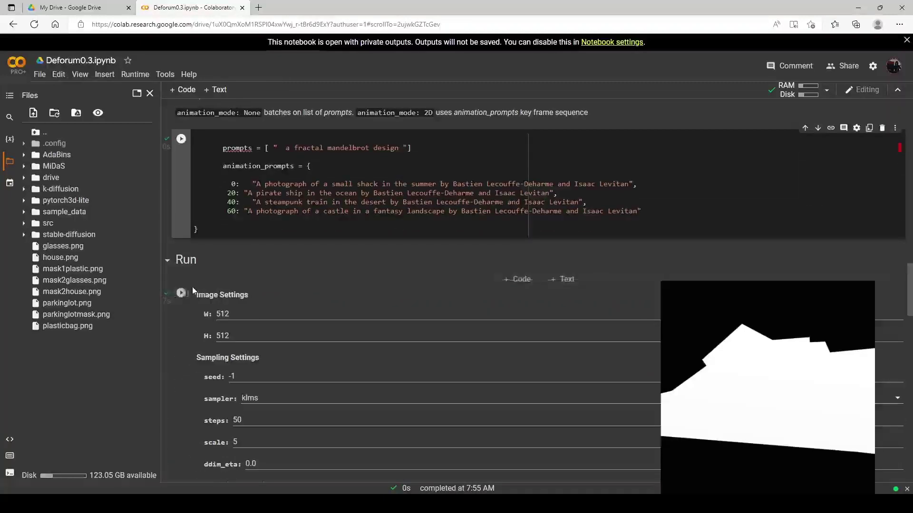
scroll(193, 286, "down", 4)
left_click(186, 131)
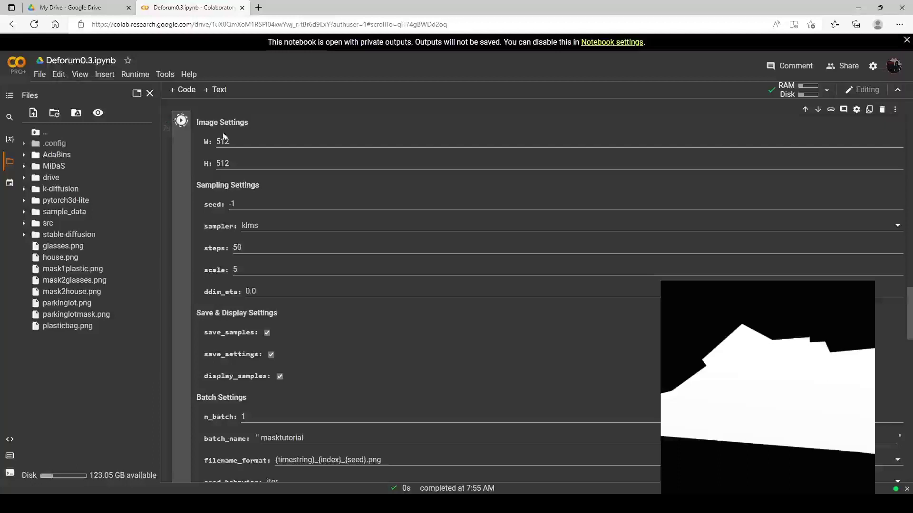
key("ctrl+Return")
scroll(290, 152, "down", 10)
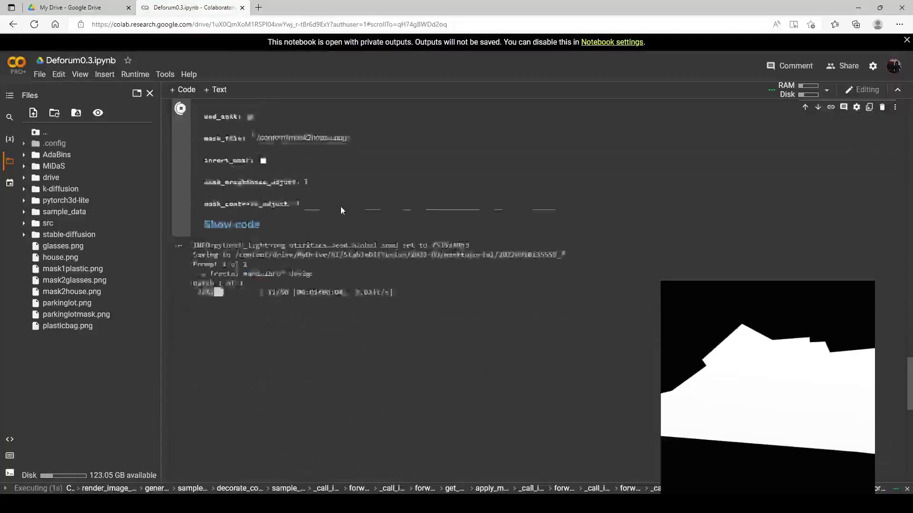
scroll(398, 244, "up", 3)
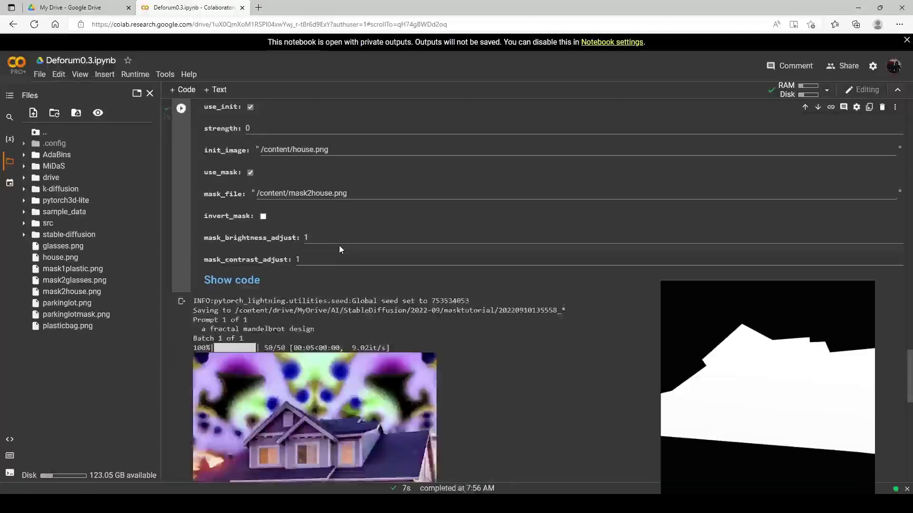
scroll(338, 245, "down", 3)
mouse_move(306, 281)
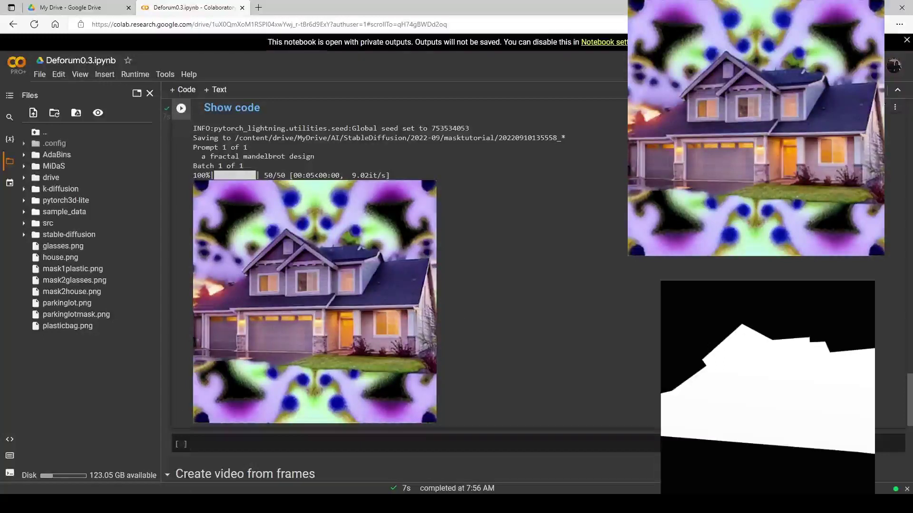
- Replace the init_image path in the Init Settings with /content/glasses.png
scroll(326, 281, "up", 10)
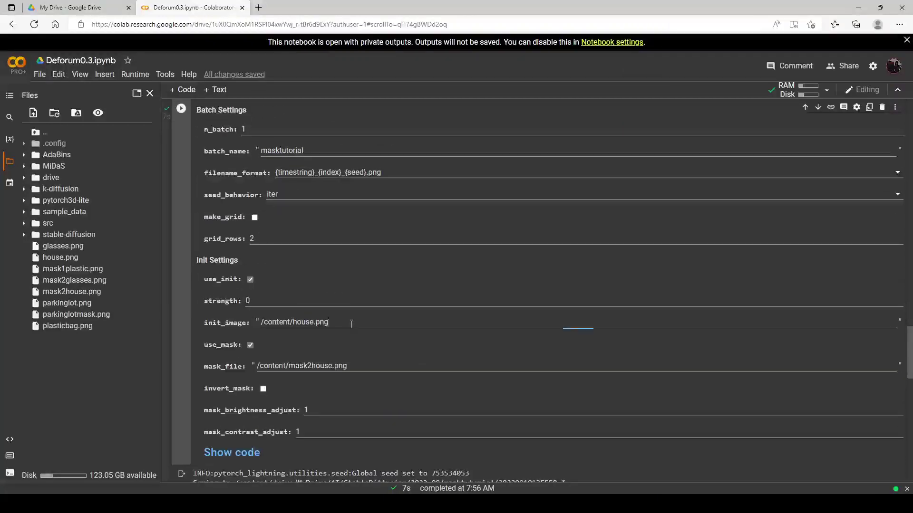
left_click_drag(350, 322, 221, 328)
key("BackSpace")
type("/content/glasses.png")
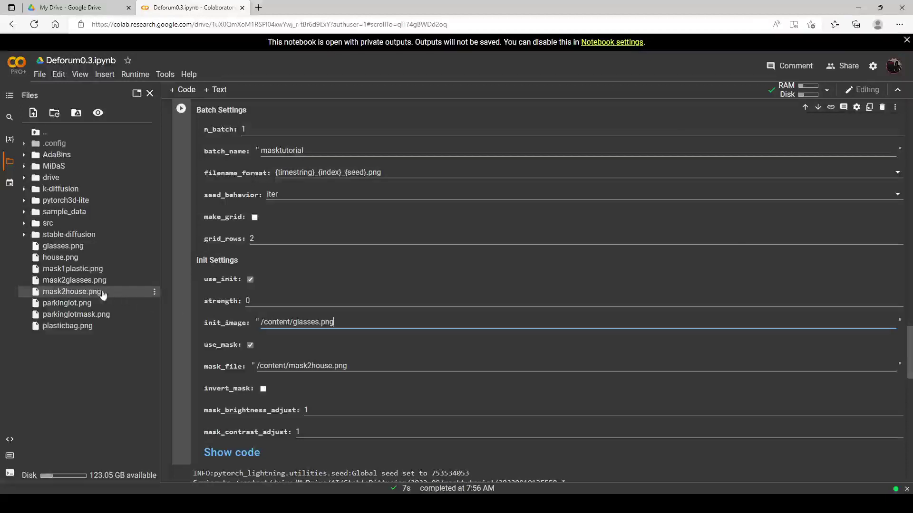
- Copy the path of mask2glasses.png from the file browser and set mask_file to /content/mask2glasses.png
right_click(83, 283)
left_click(118, 351)
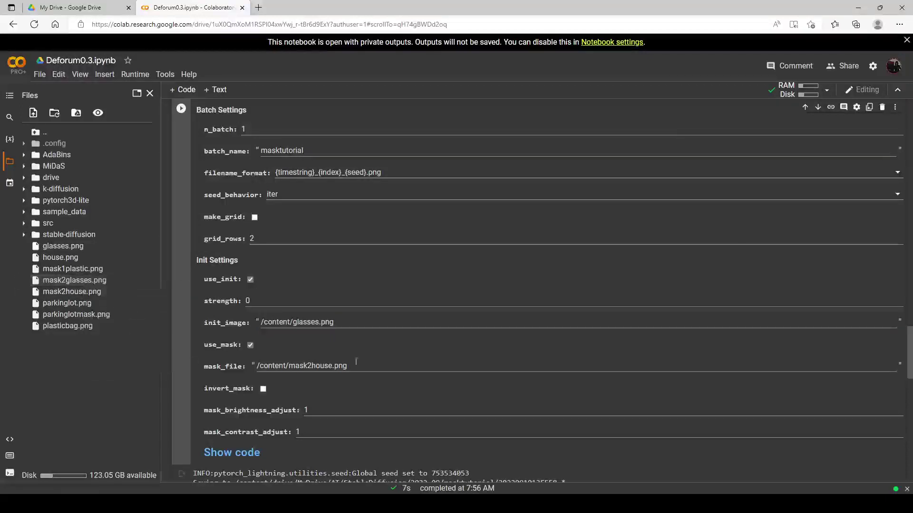
left_click_drag(372, 366, 248, 366)
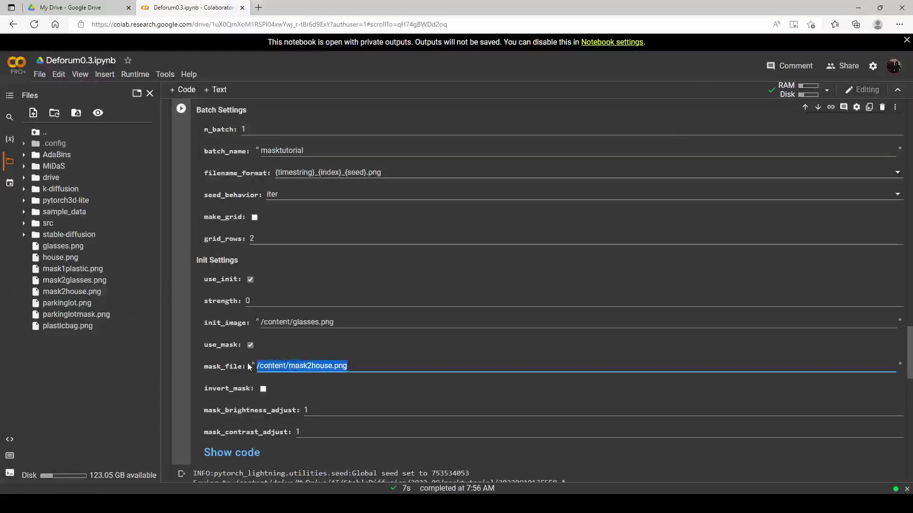
key("BackSpace")
key("ctrl+v")
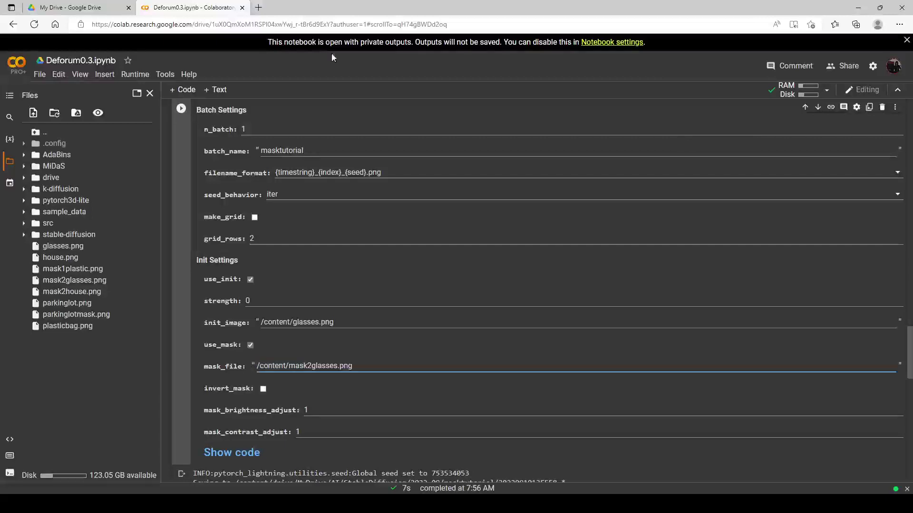
- Check the current prompt and execute the Run cell to generate the masked image from glasses.png
scroll(281, 175, "down", 5)
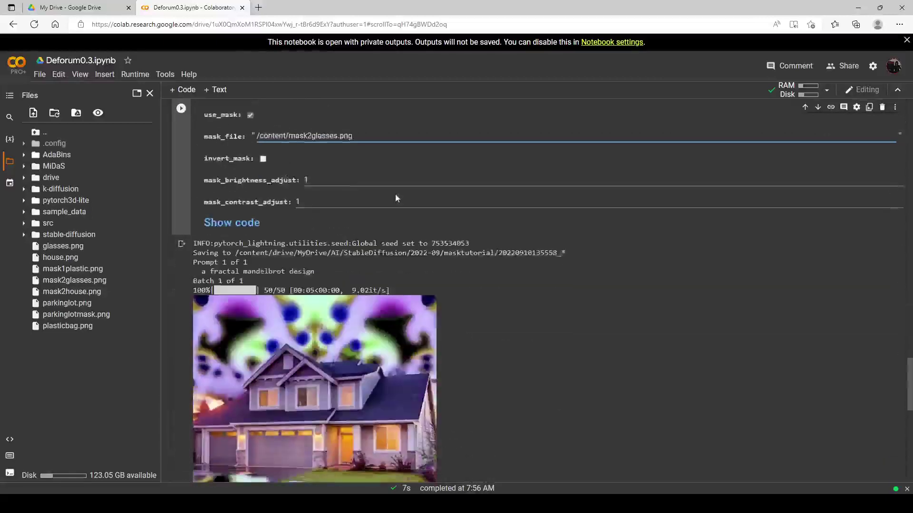
scroll(395, 193, "up", 8)
scroll(375, 215, "up", 10)
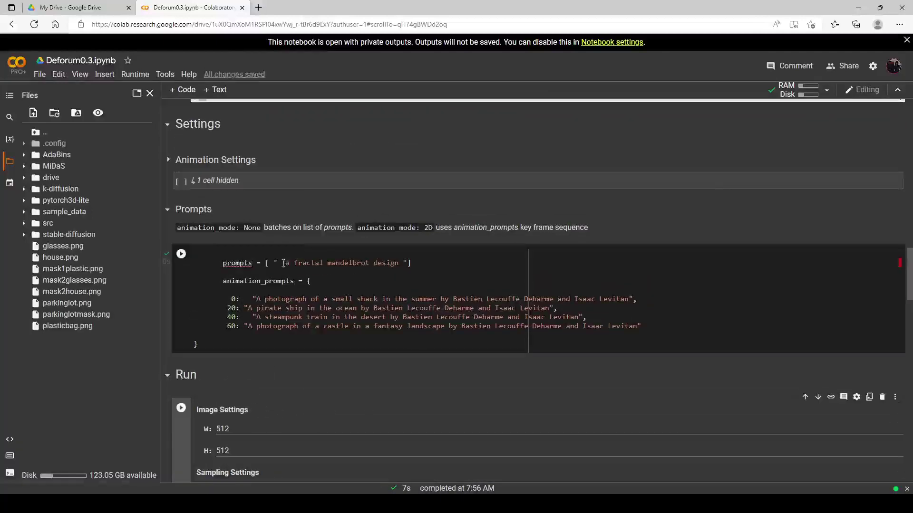
scroll(182, 257, "down", 4)
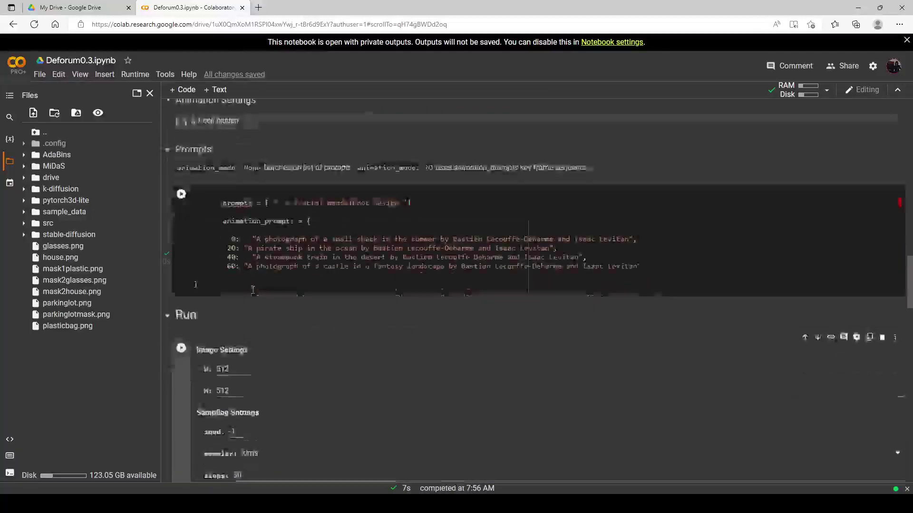
left_click(181, 237)
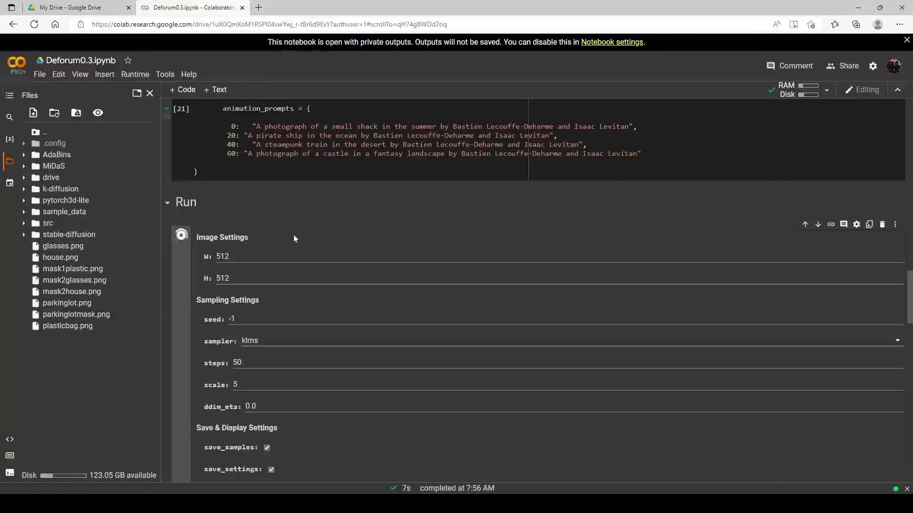
scroll(309, 226, "down", 5)
scroll(333, 229, "down", 7)
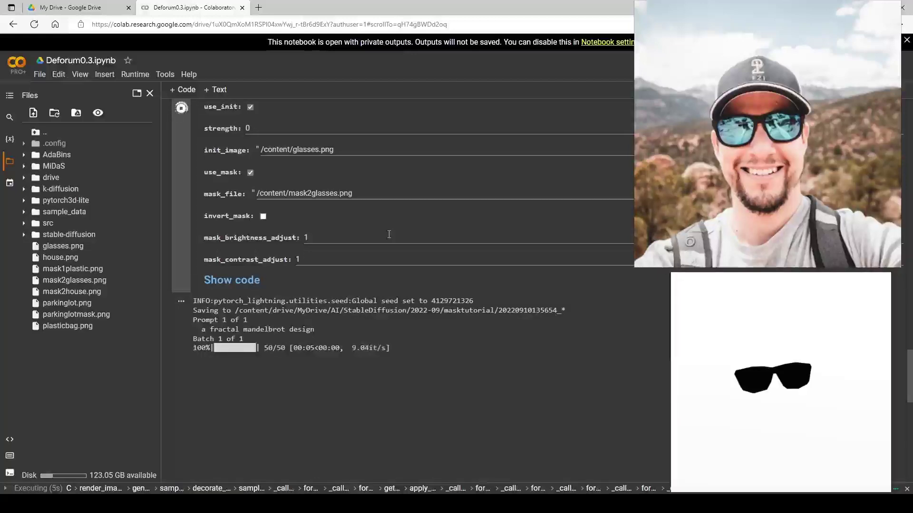
scroll(386, 240, "down", 4)
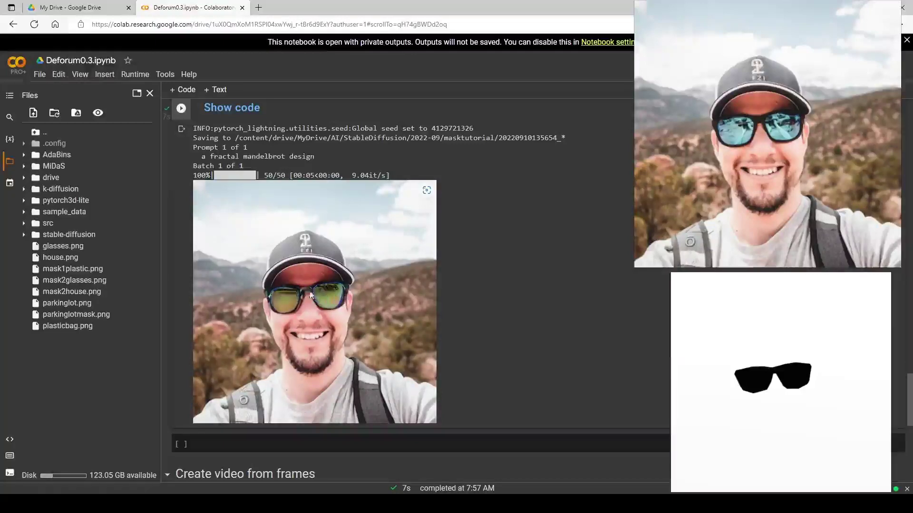
- Change the prompt to "vibrant swirling colors by lisa frank" and rerun the Prompts cell
scroll(257, 217, "up", 15)
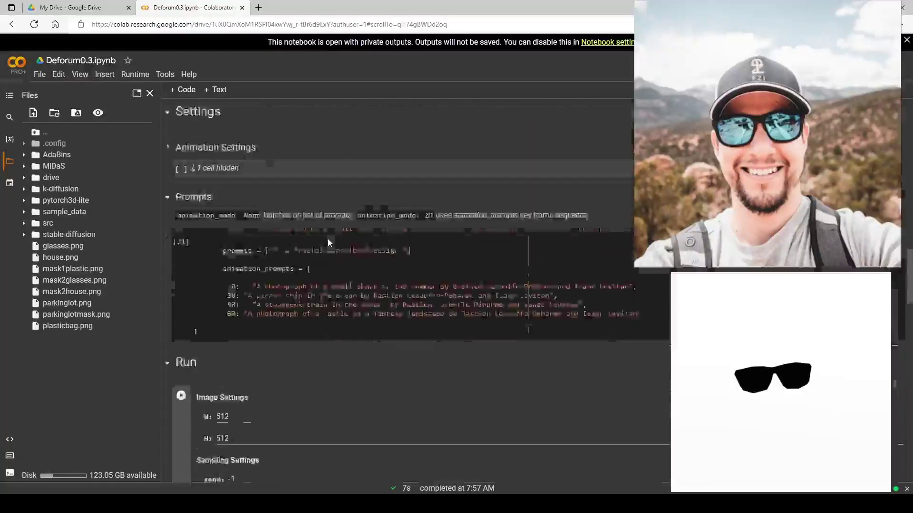
left_click_drag(286, 262, 399, 264)
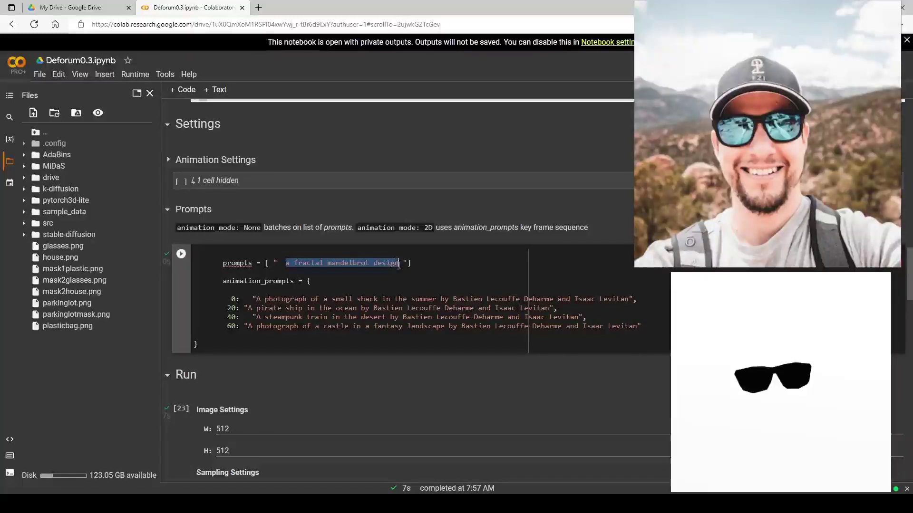
key("BackSpace")
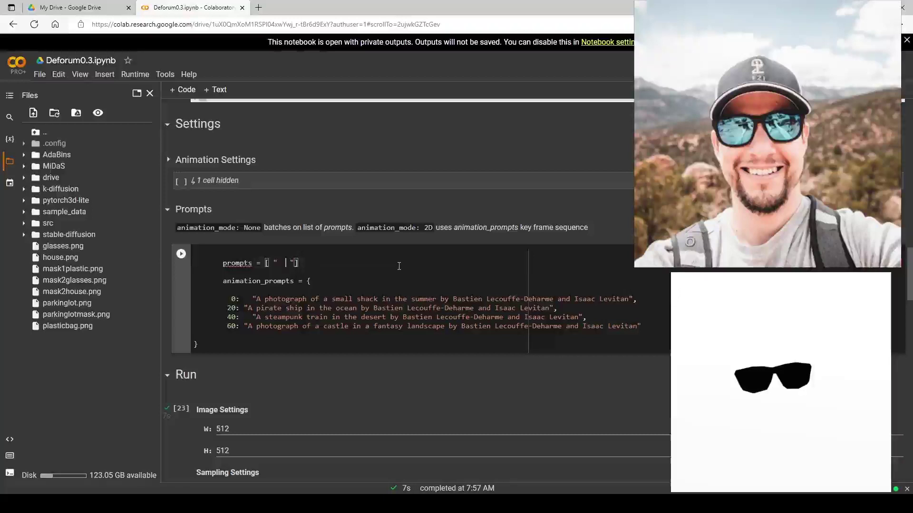
type("vibrant | ")
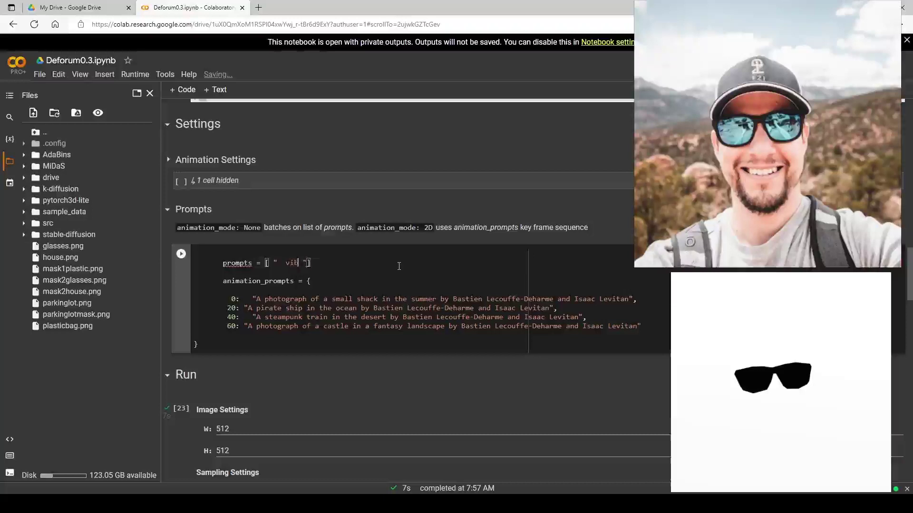
type("swirling colors by lisa frank")
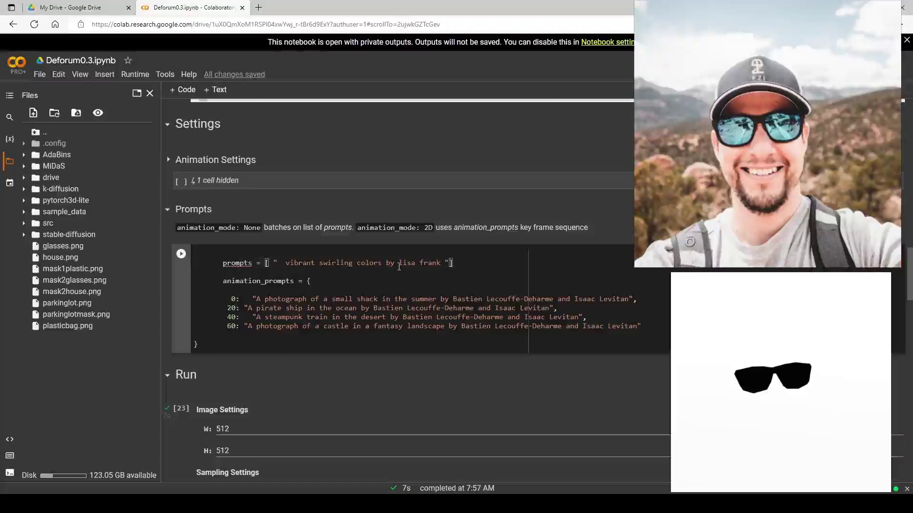
left_click(180, 253)
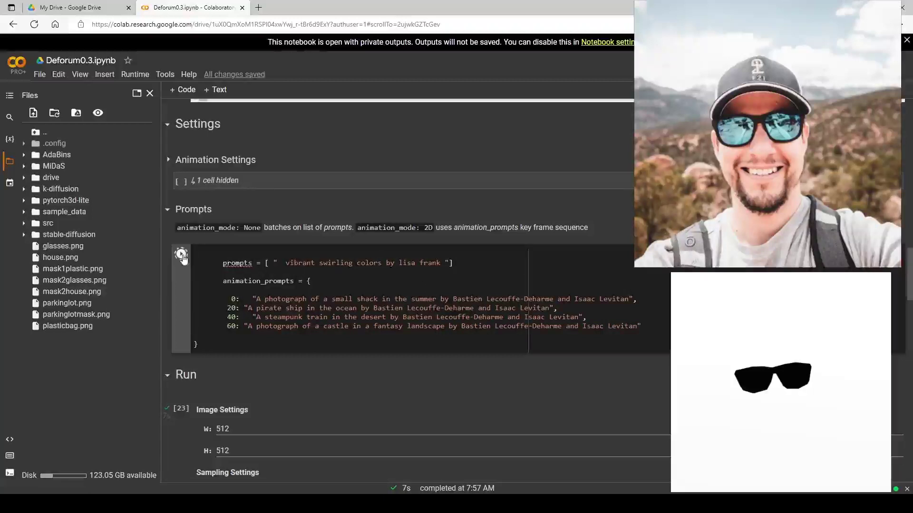
- Execute the Run cell with the vibrant swirling colors prompt and view the generated sunglasses image
scroll(181, 286, "down", 2)
scroll(181, 293, "down", 3)
left_click(181, 120)
scroll(338, 175, "down", 10)
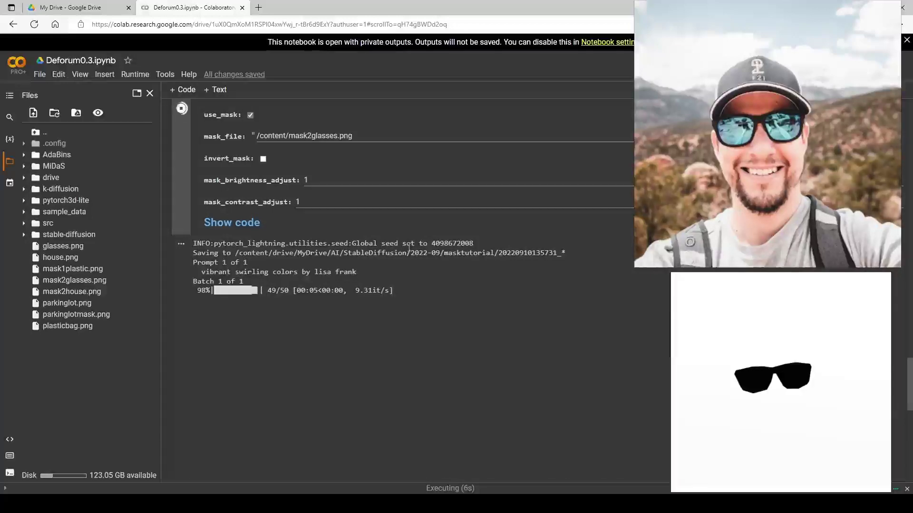
scroll(408, 248, "down", 2)
scroll(410, 251, "down", 1)
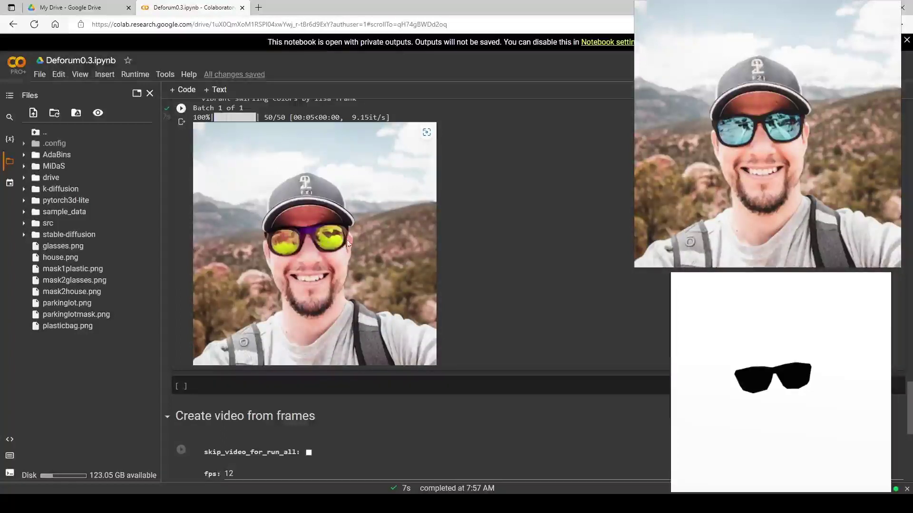
- Set the sampling steps to 20 and execute the Run cell again for the sunglasses image
scroll(312, 225, "up", 15)
scroll(313, 226, "down", 5)
left_click_drag(259, 247, 208, 246)
type("20")
left_click(182, 121)
scroll(252, 195, "down", 2)
scroll(252, 195, "down", 8)
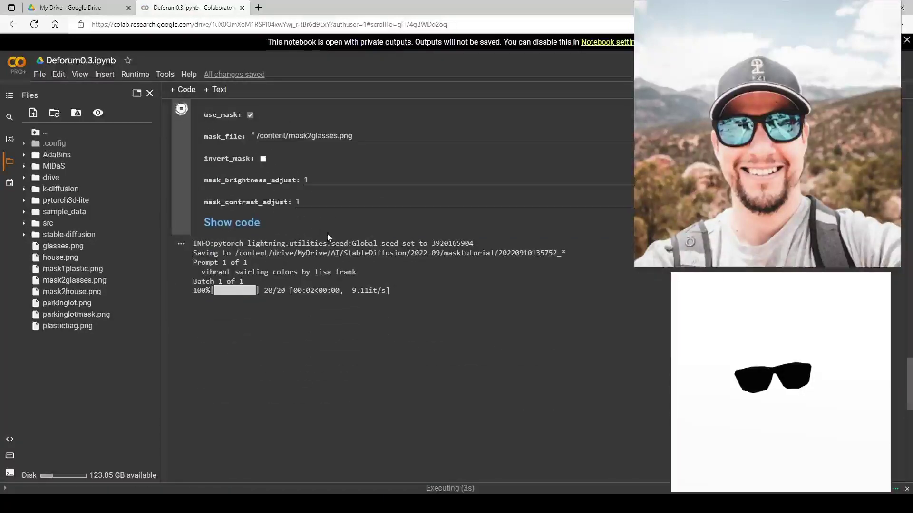
- Copy the path of parkinglot.png and set init_image to /content/parkinglot.png in the Init Settings
scroll(327, 236, "down", 2)
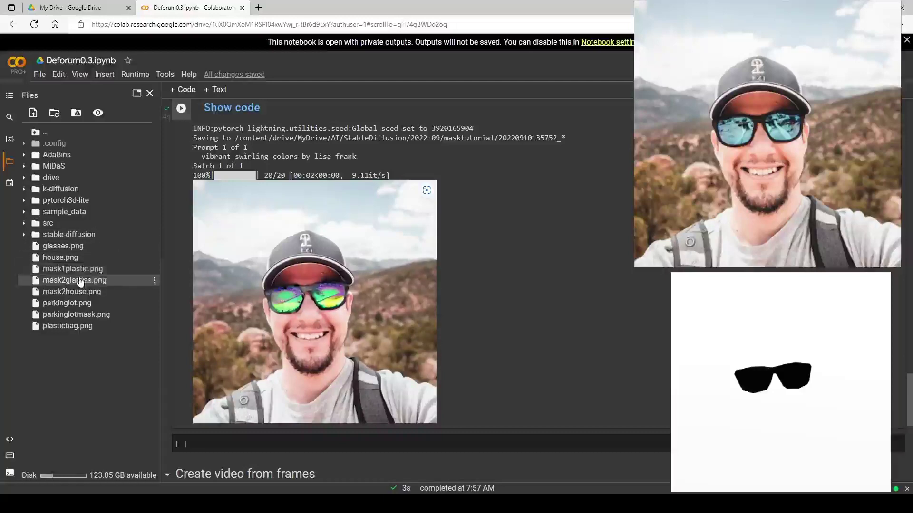
right_click(52, 300)
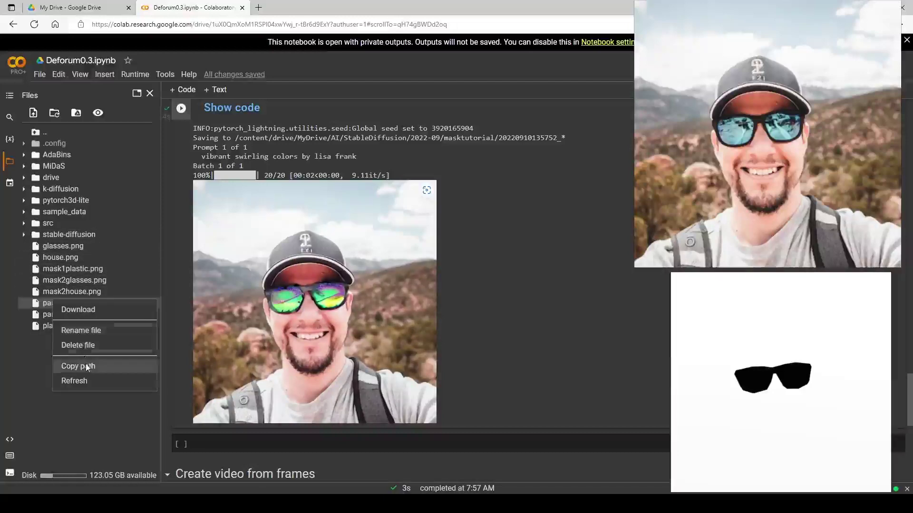
left_click(71, 366)
scroll(372, 244, "up", 10)
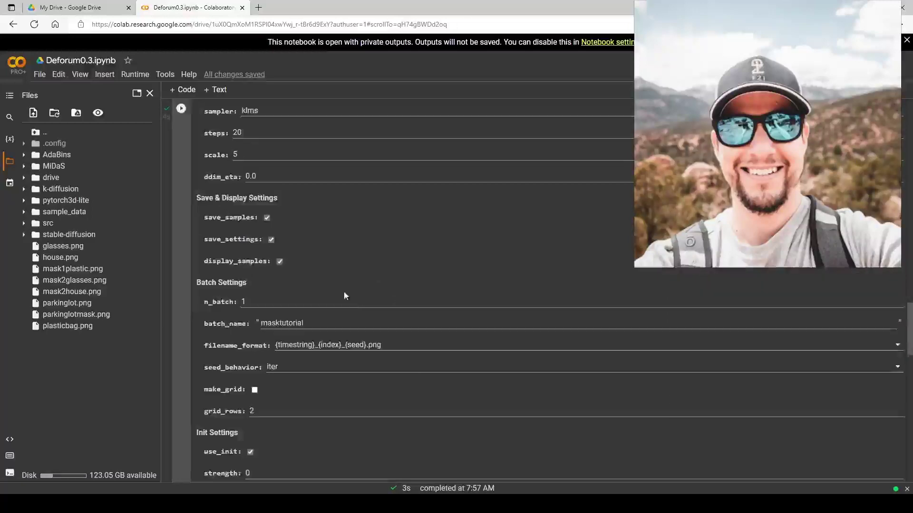
scroll(361, 297, "up", 6)
scroll(344, 295, "up", 3)
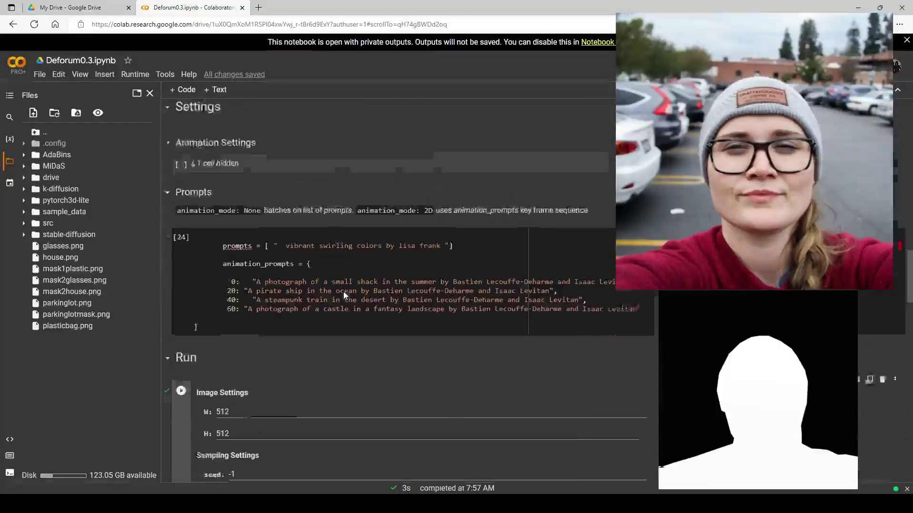
scroll(338, 290, "down", 7)
scroll(330, 280, "down", 4)
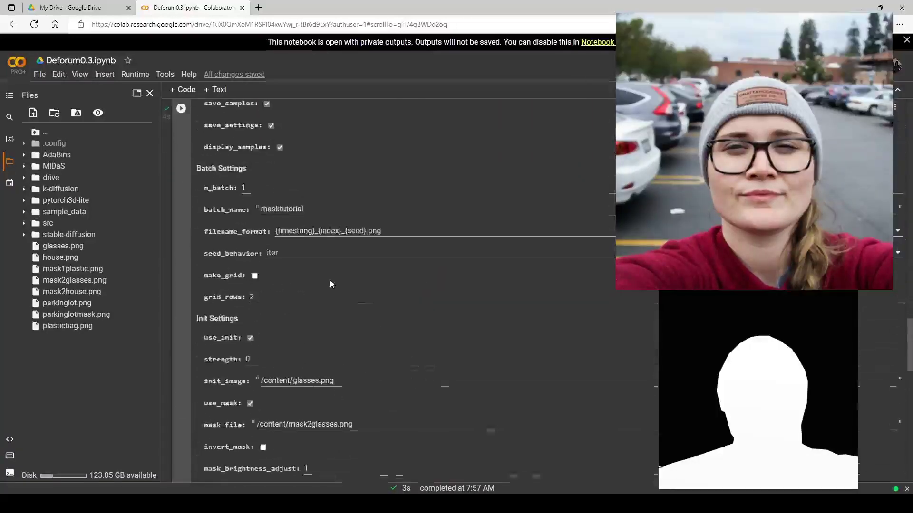
scroll(330, 273, "down", 3)
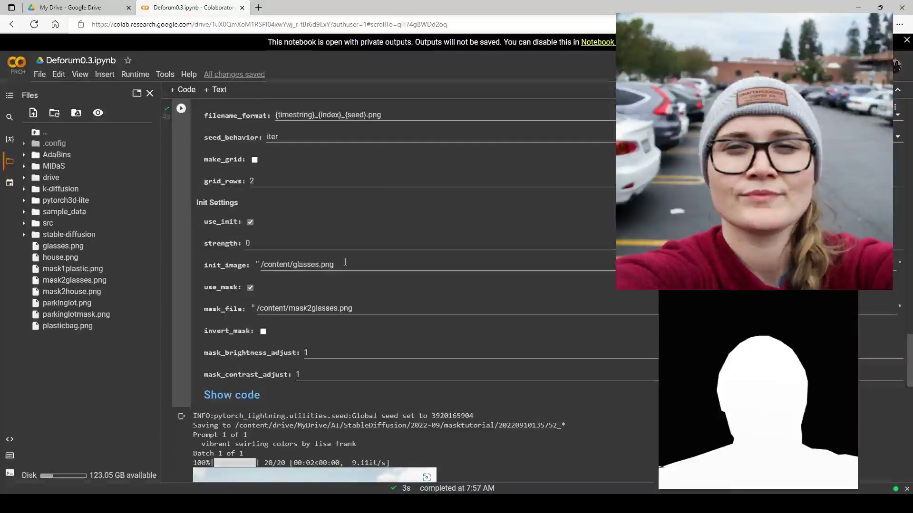
left_click_drag(345, 265, 206, 264)
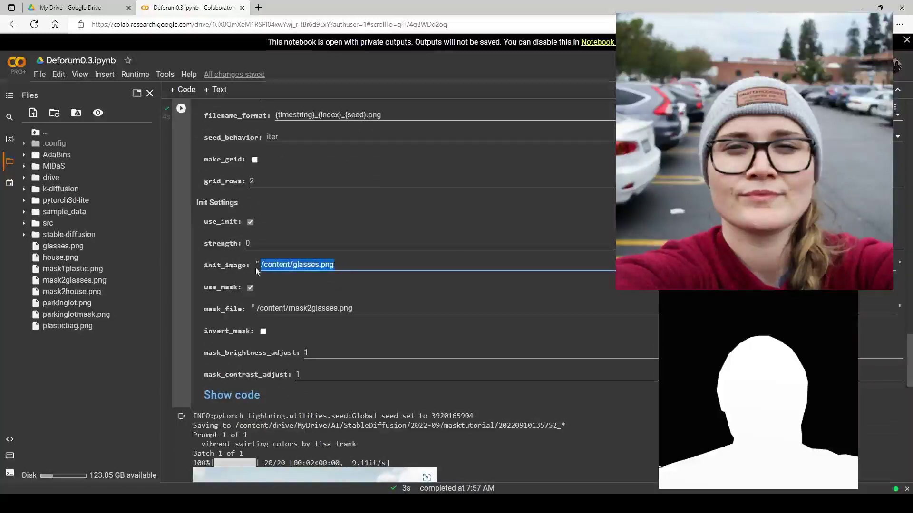
type("/content/parkinglot.png")
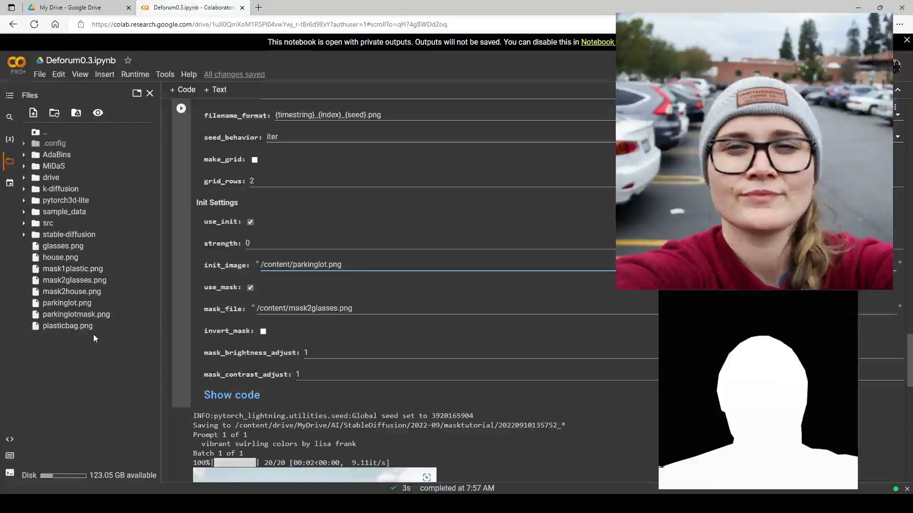
- Copy the path of parkinglotmask.png and set mask_file to /content/parkinglotmask.png
right_click(62, 314)
left_click(90, 379)
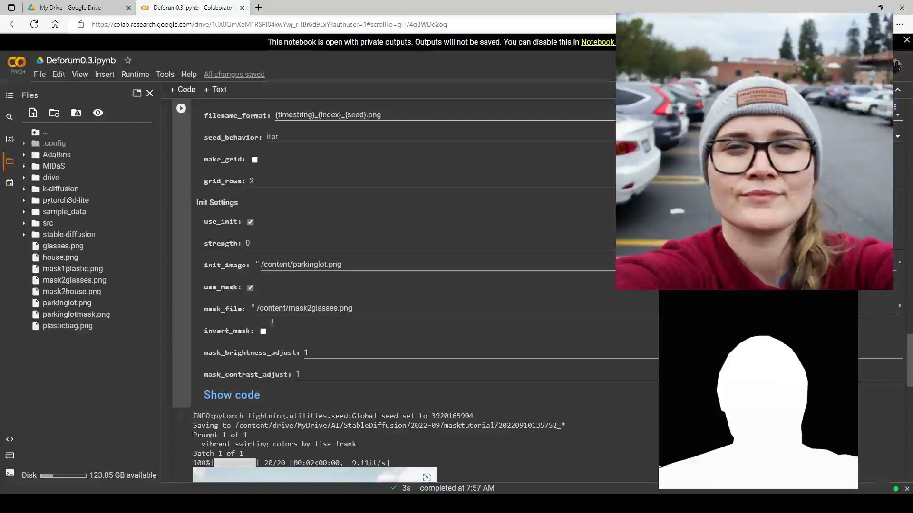
triple_click(369, 308)
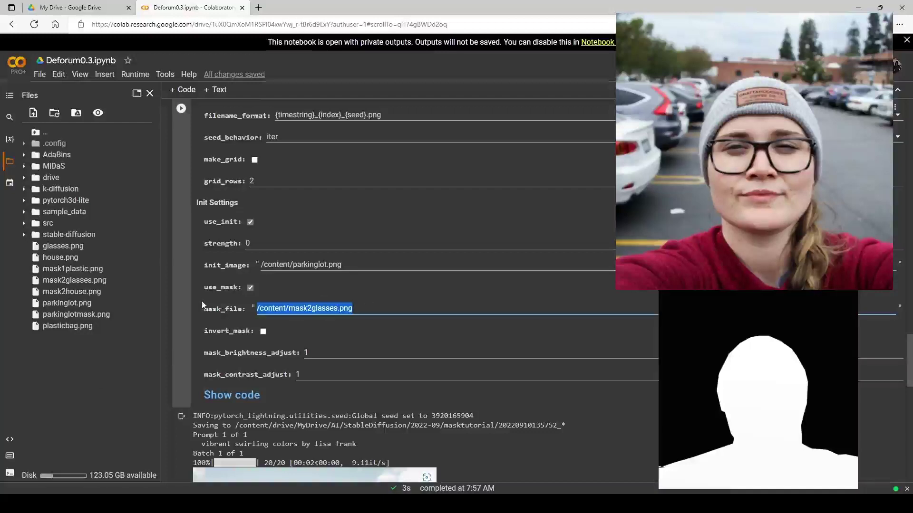
type("/content/parkinglotmask.png")
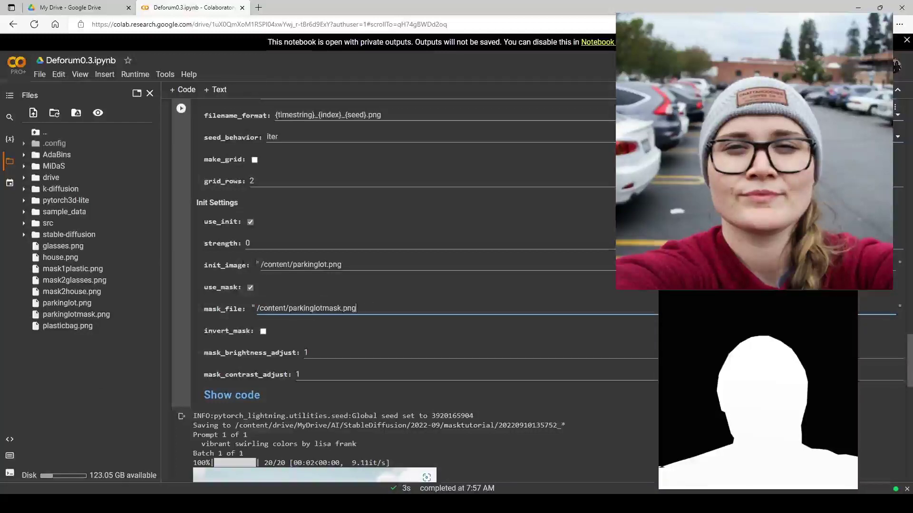
- Change the prompt to "a nuclear explosion at a test site" and rerun the Prompts cell
scroll(286, 189, "up", 3)
scroll(281, 193, "up", 7)
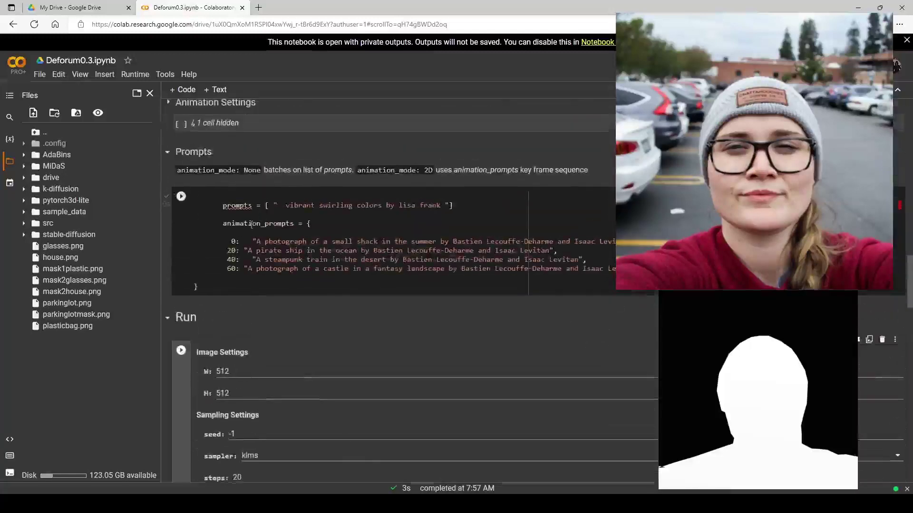
left_click_drag(285, 203, 454, 210)
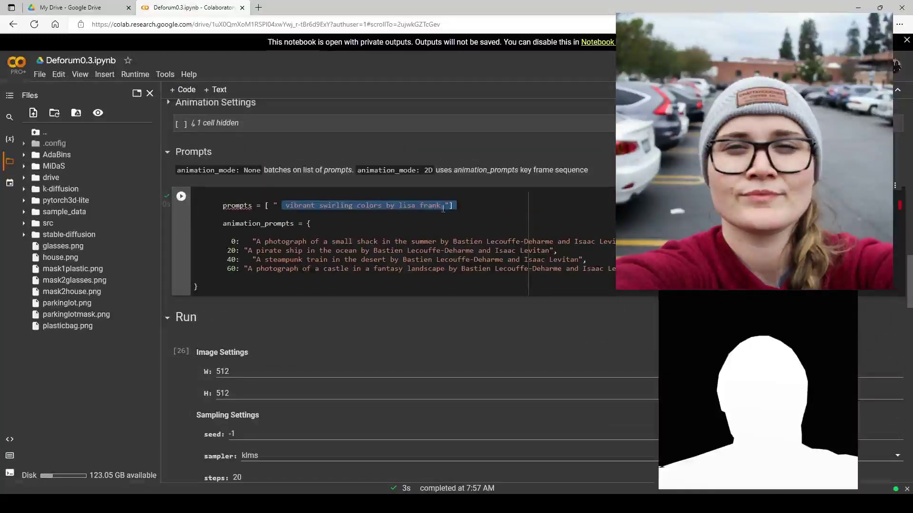
key("BackSpace")
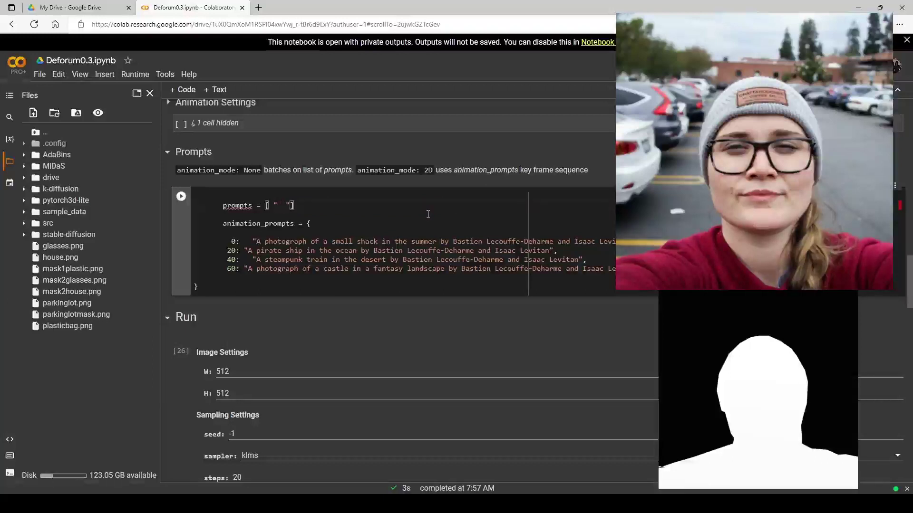
type("a nuclear explosion at a test site")
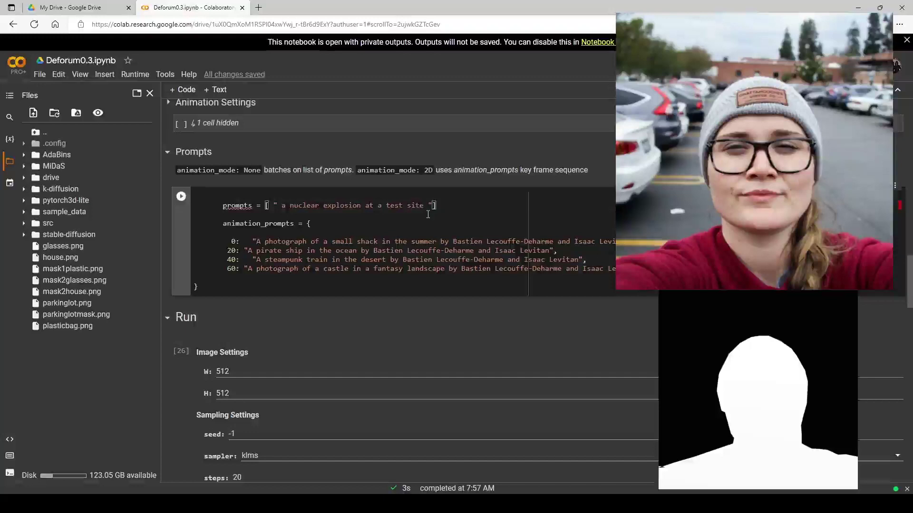
key("shift+Return")
- Execute the Run cell with the parking lot image and mask, and view the generated nuclear explosion image
scroll(330, 159, "down", 2)
scroll(261, 198, "down", 8)
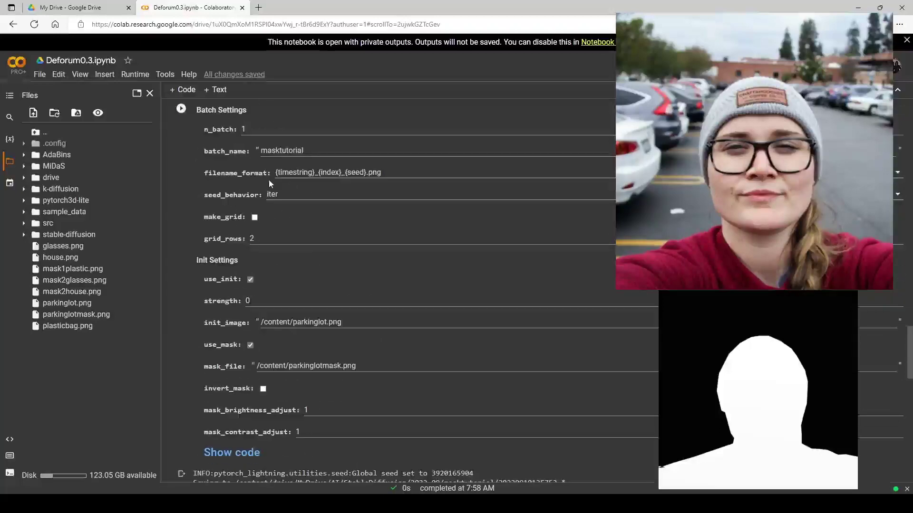
scroll(269, 180, "up", 10)
left_click(180, 301)
scroll(185, 292, "down", 4)
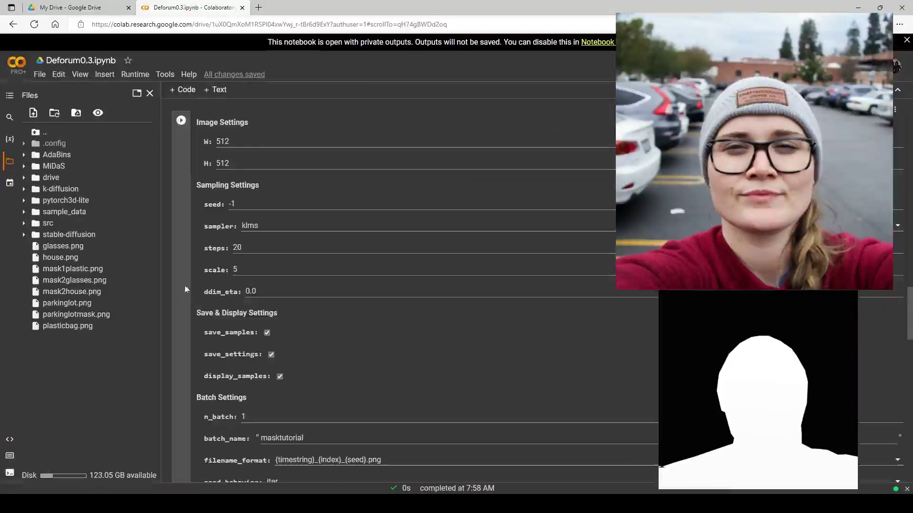
scroll(280, 147, "down", 10)
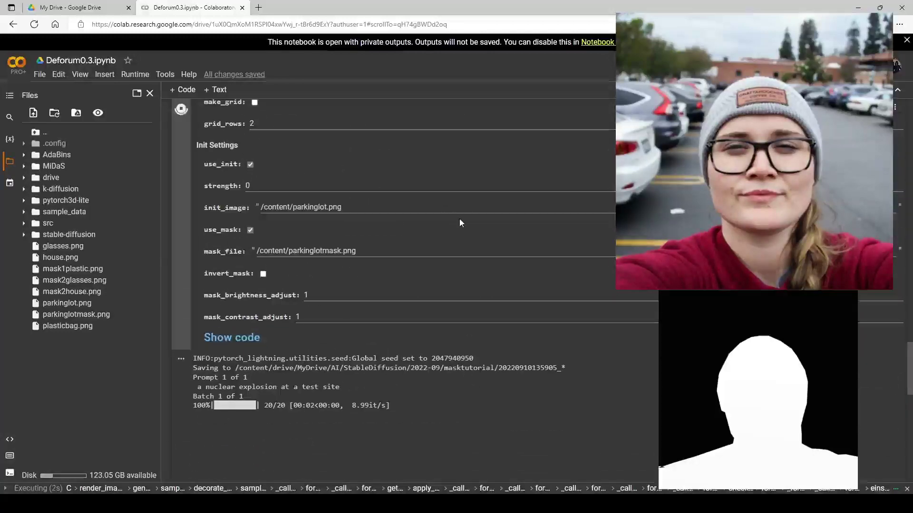
scroll(459, 218, "down", 5)
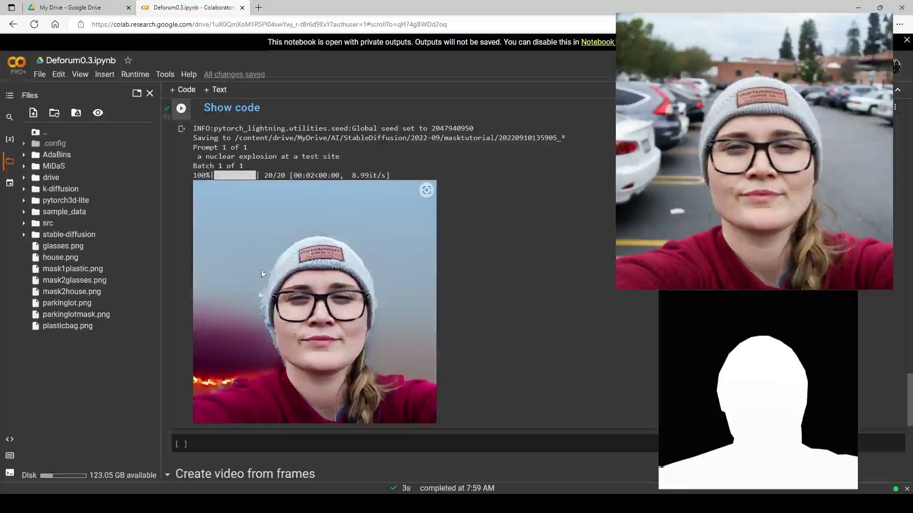
- Set the sampling steps to 100 and execute the Run cell again for the nuclear explosion prompt
scroll(269, 283, "up", 10)
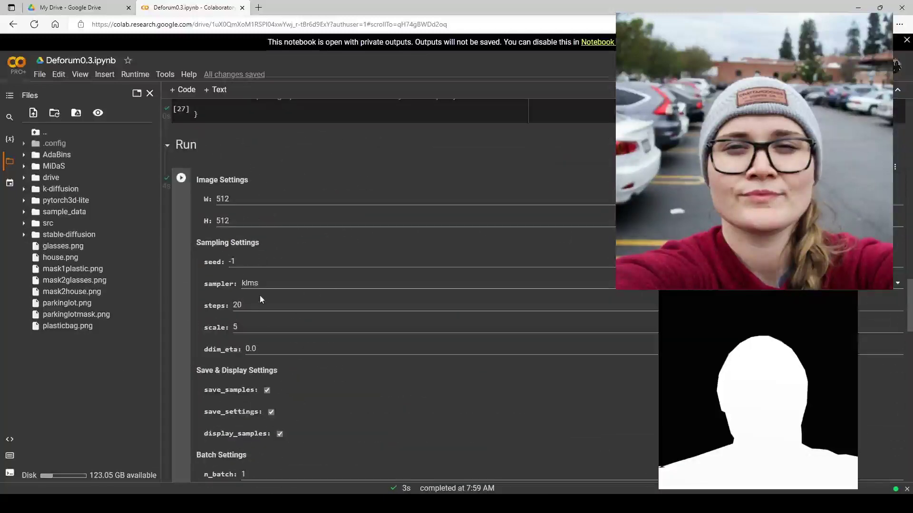
left_click_drag(253, 309, 209, 310)
type("10")
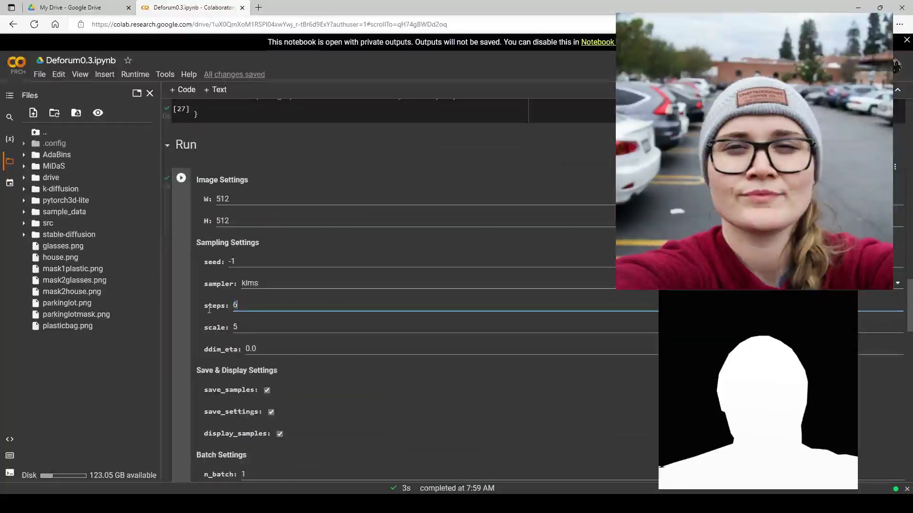
type("0")
left_click(181, 178)
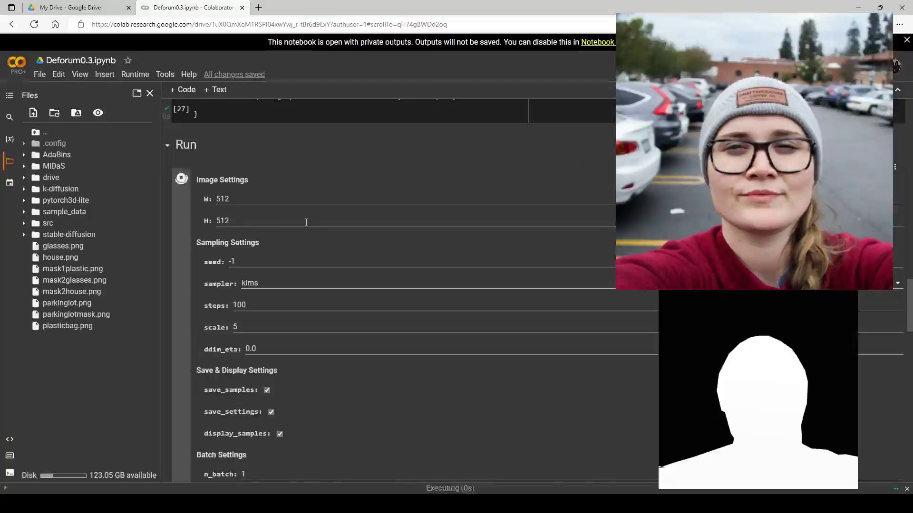
scroll(307, 222, "down", 10)
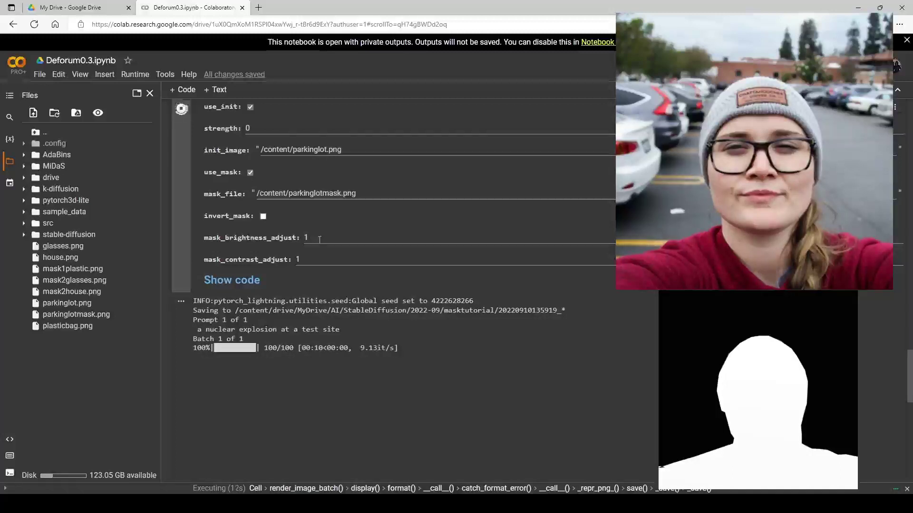
scroll(333, 247, "down", 5)
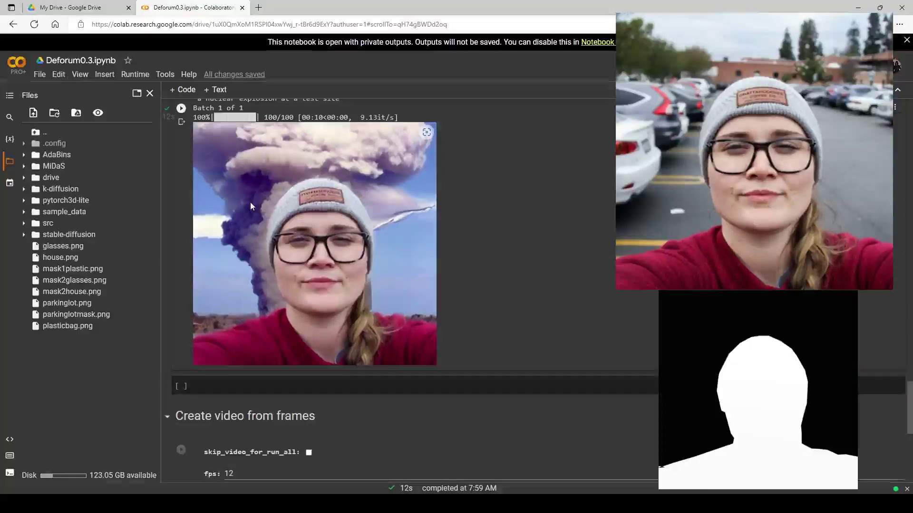
- Replace the nuclear explosion prompt with "the taj mahal" and rerun the Prompts cell
scroll(266, 209, "up", 12)
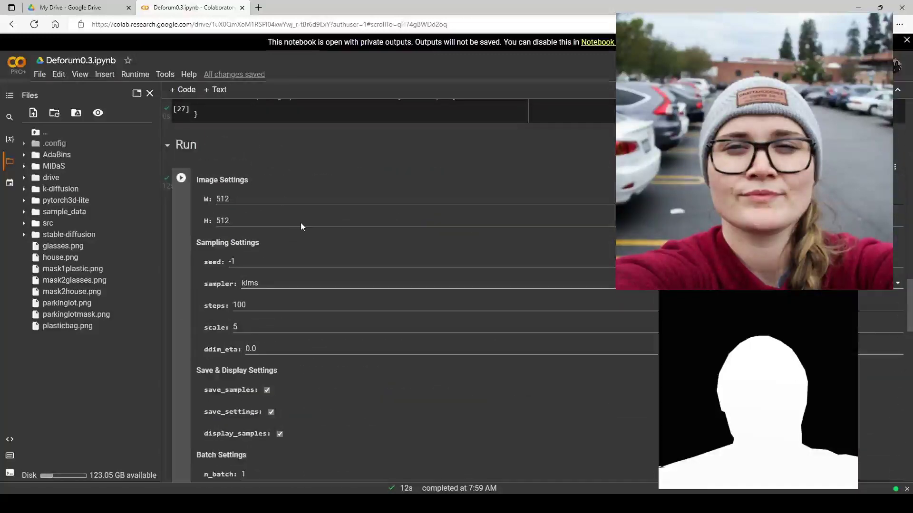
scroll(300, 222, "up", 4)
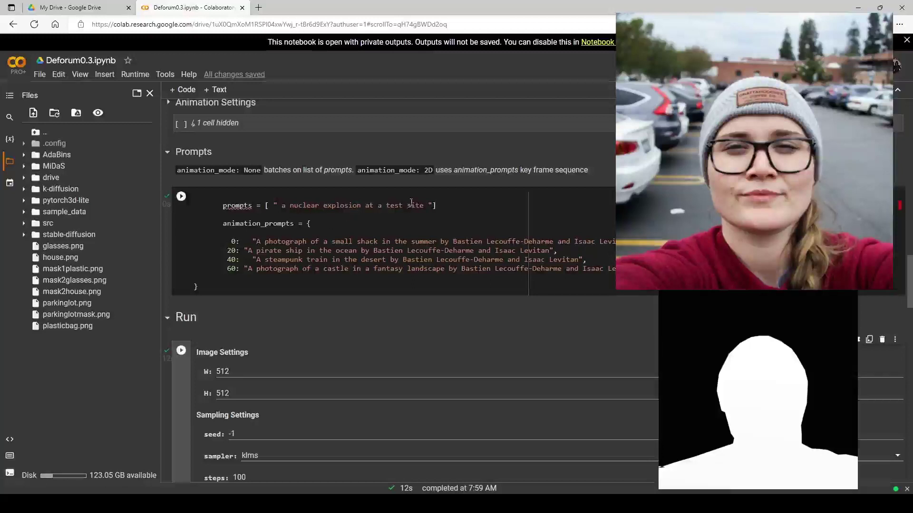
left_click_drag(423, 205, 278, 205)
key("BackSpace")
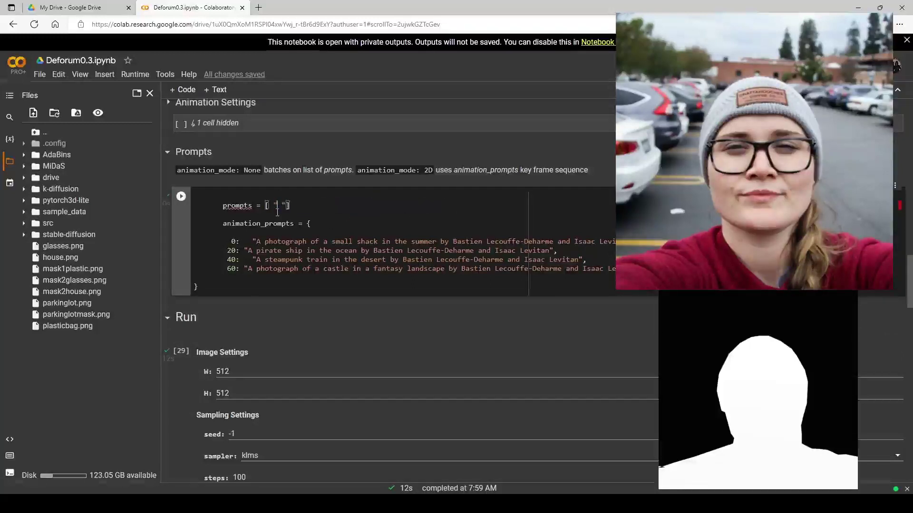
type("the taj mahal")
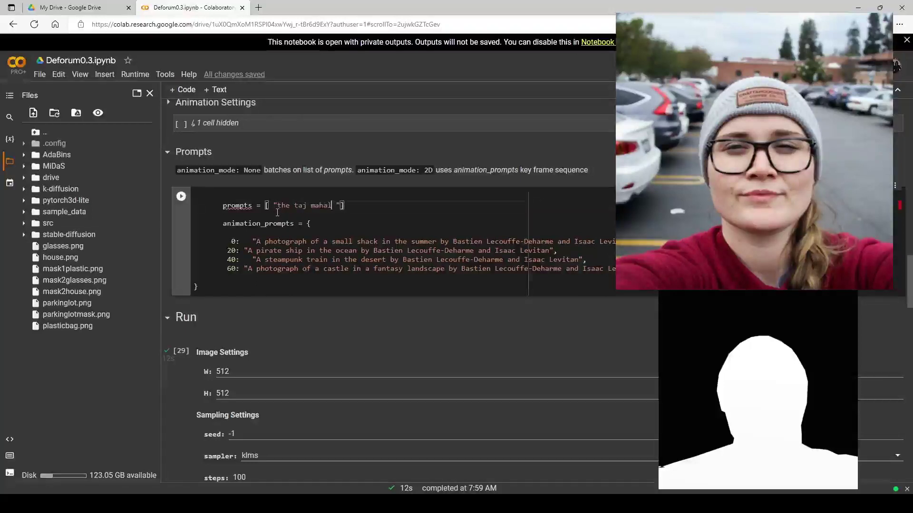
key("ctrl+Return")
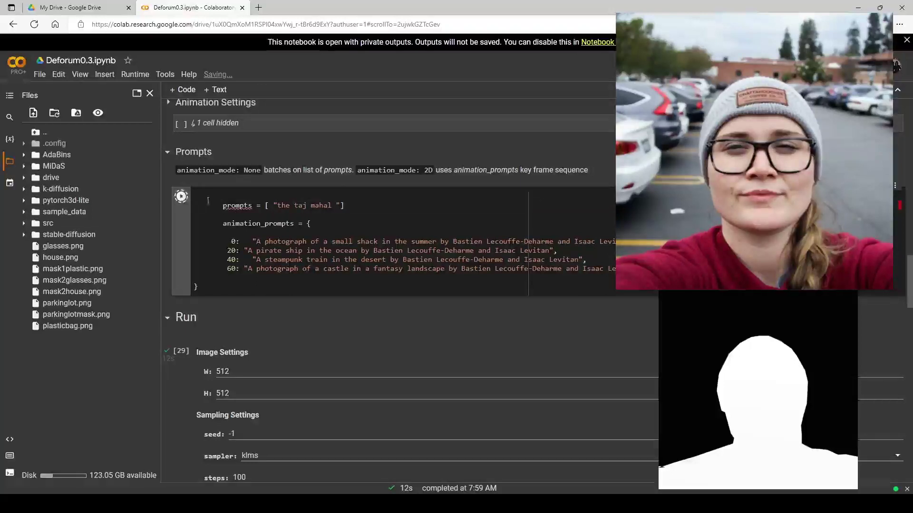
- Execute the Run cell with the Taj Mahal prompt to generate the masked parking lot portrait
scroll(237, 230, "down", 1)
scroll(181, 292, "down", 3)
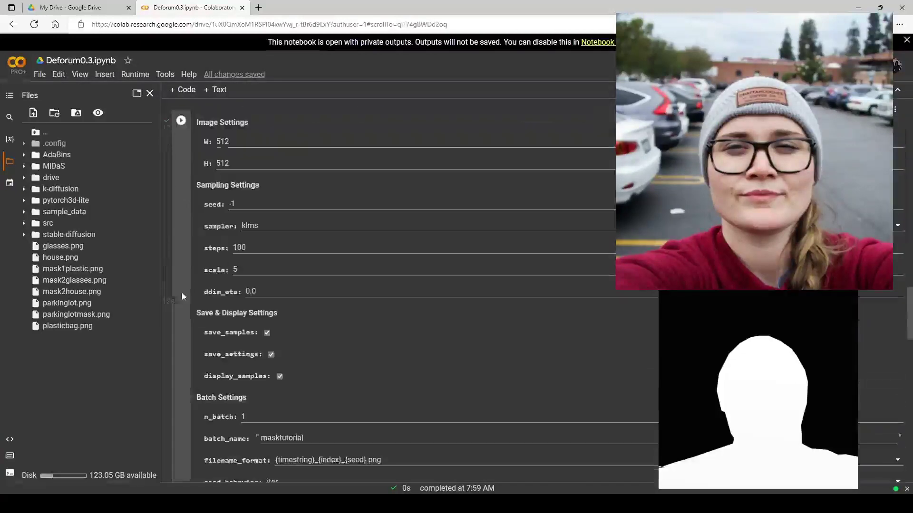
left_click(181, 119)
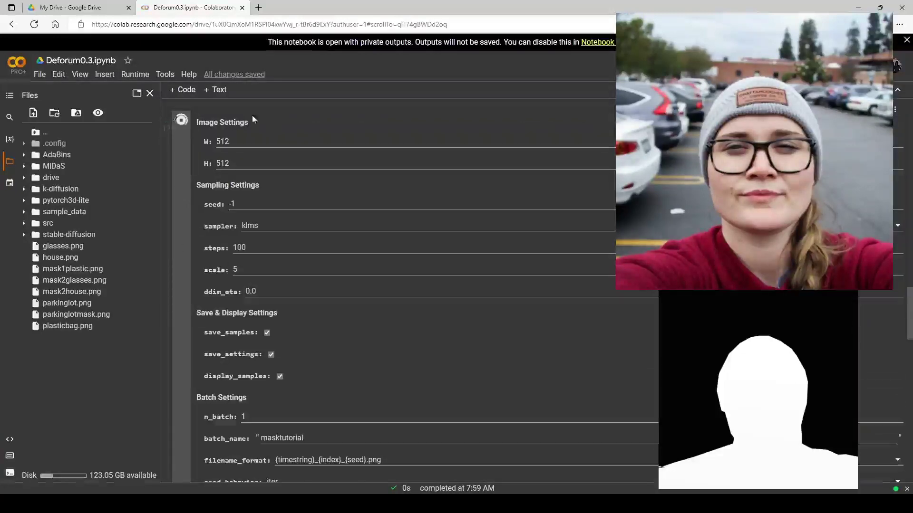
scroll(331, 247, "down", 5)
scroll(332, 247, "down", 4)
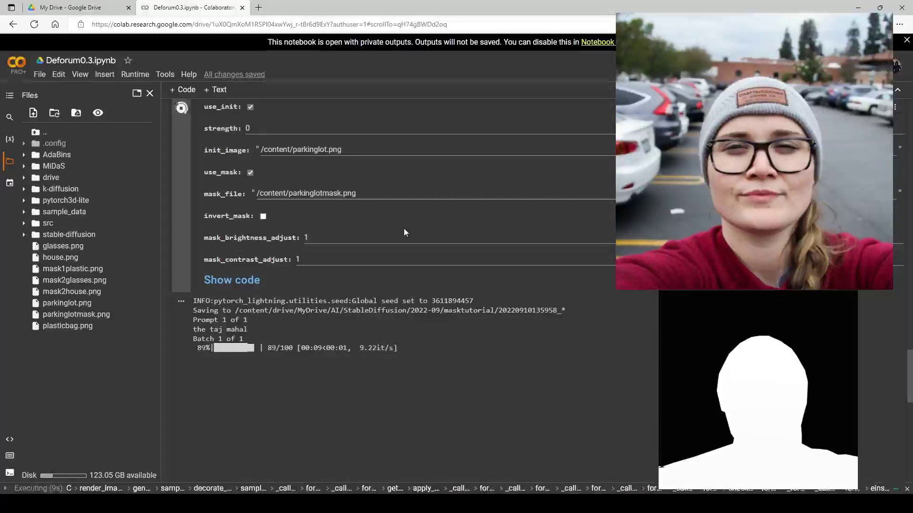
scroll(386, 229, "down", 1)
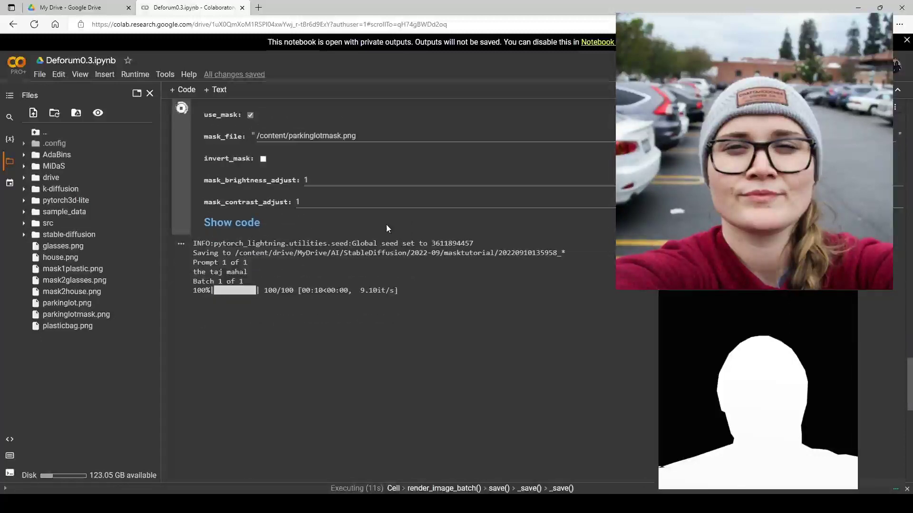
scroll(386, 229, "down", 2)
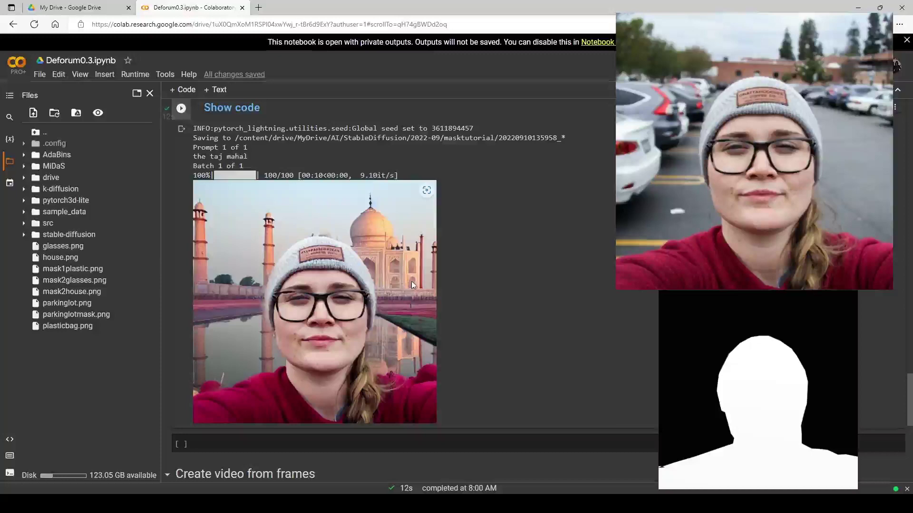
- Examine how the generated Taj Mahal background blends around the masked portrait in the output
scroll(207, 252, "up", 1)
scroll(207, 253, "down", 1)
scroll(328, 311, "up", 1)
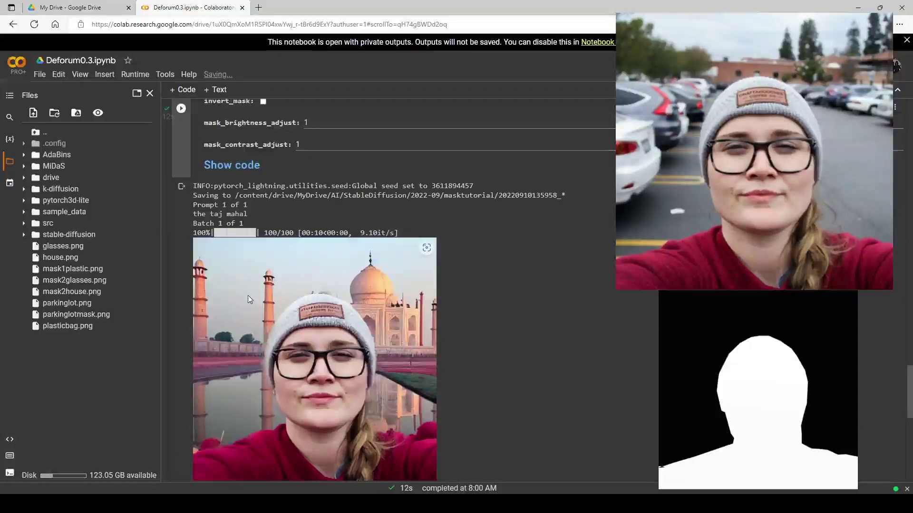
scroll(275, 285, "down", 1)
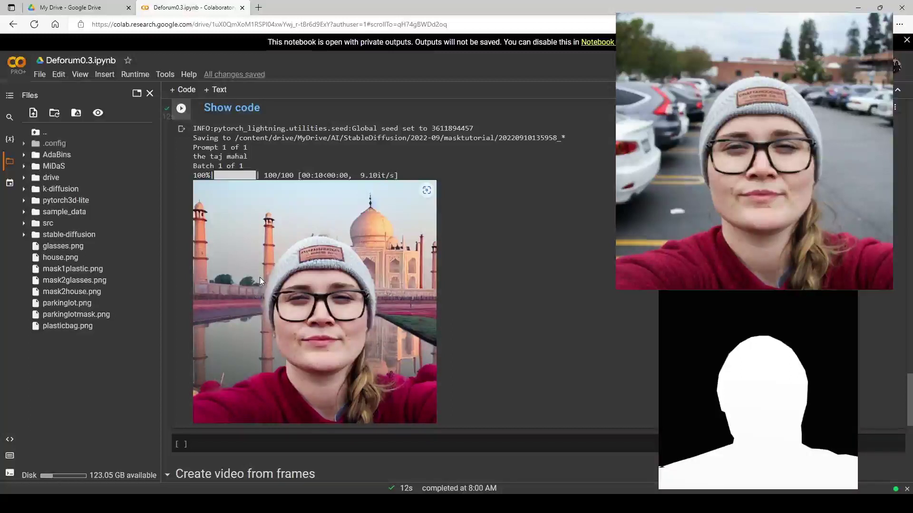
scroll(327, 240, "up", 2)
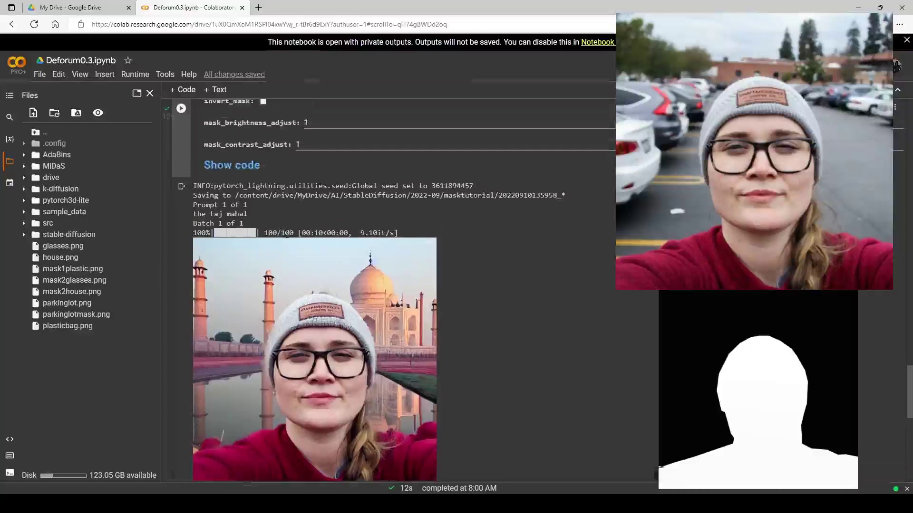
scroll(252, 250, "down", 2)
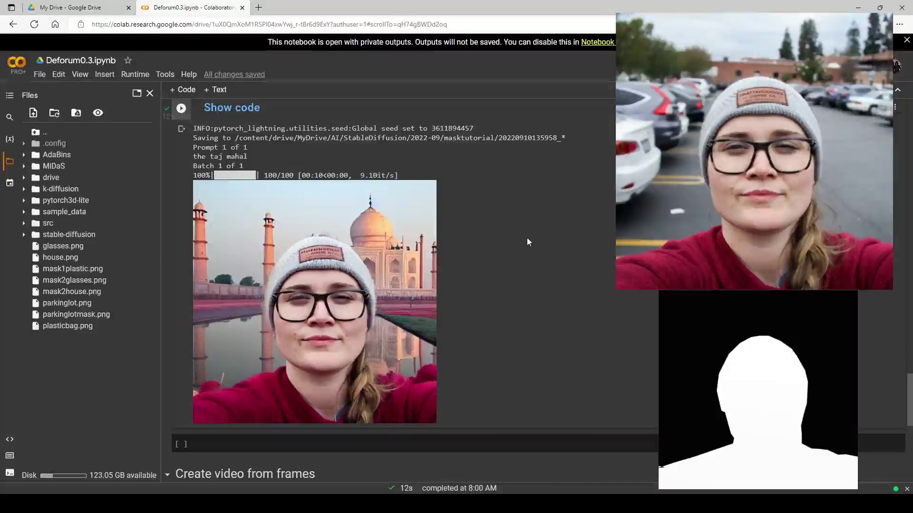
scroll(523, 236, "down", 1)
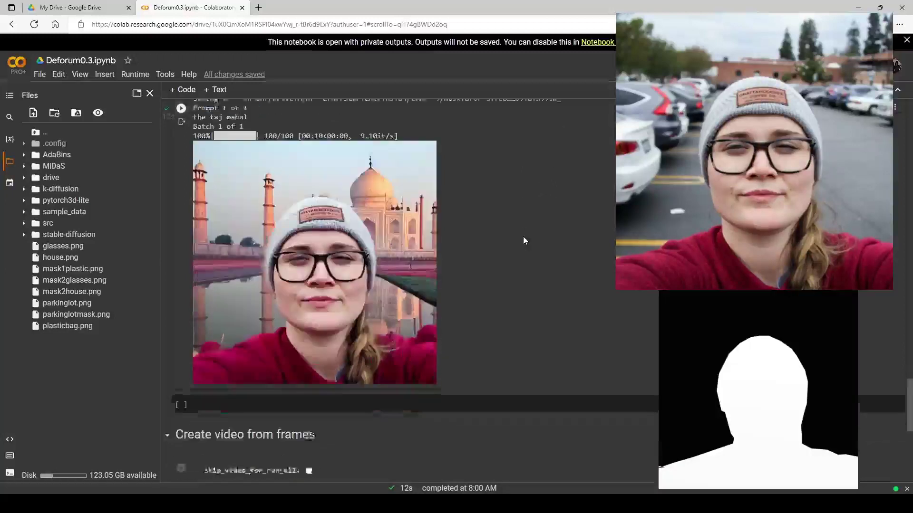